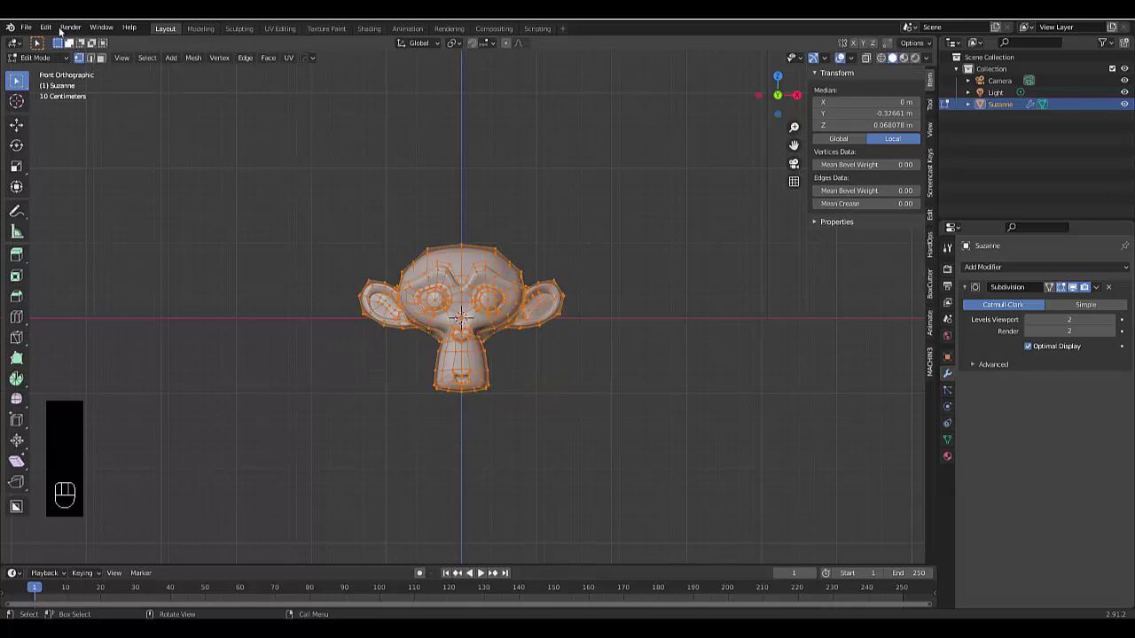
- Check the Tab for Pie Menu option in the keymap preferences, and close the preferences
click(45, 27)
click(62, 195)
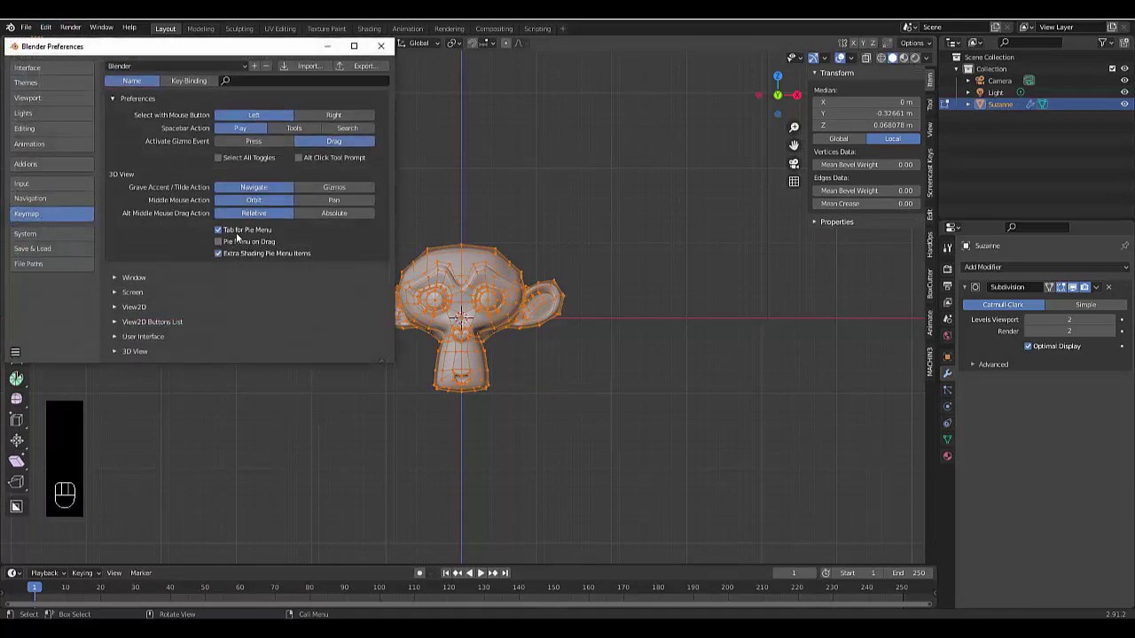
click(381, 47)
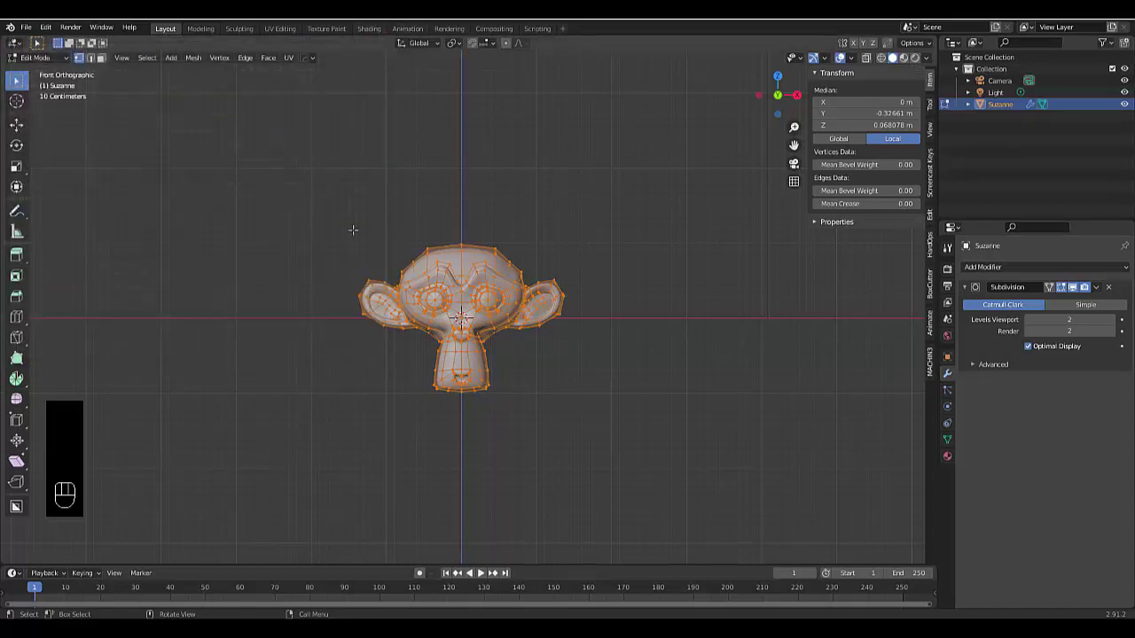
- Select all faces on the monkey head's negative X half in face mode with X-ray on, and delete them
scroll(437, 326, up, 2)
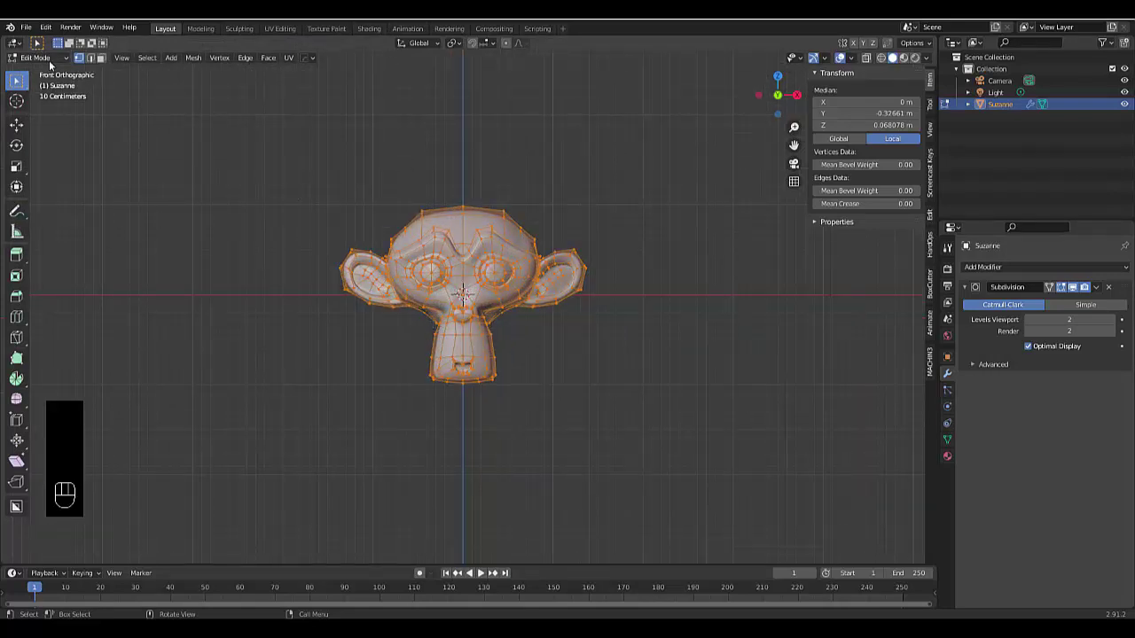
click(105, 60)
scroll(390, 269, up, 1)
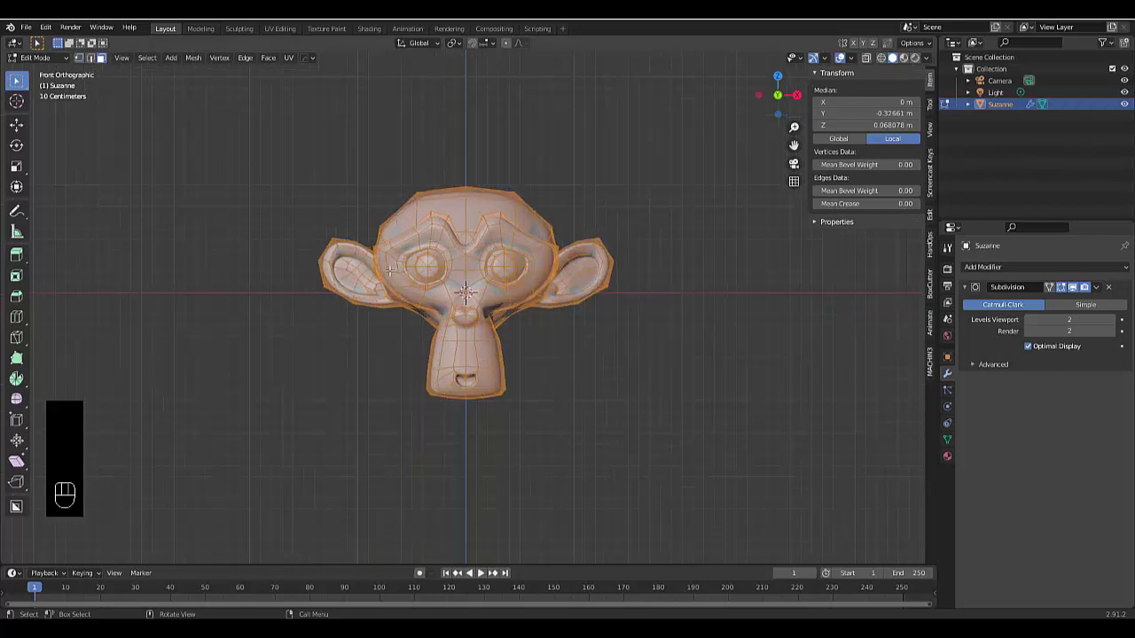
key(3)
drag(243, 132, 462, 444)
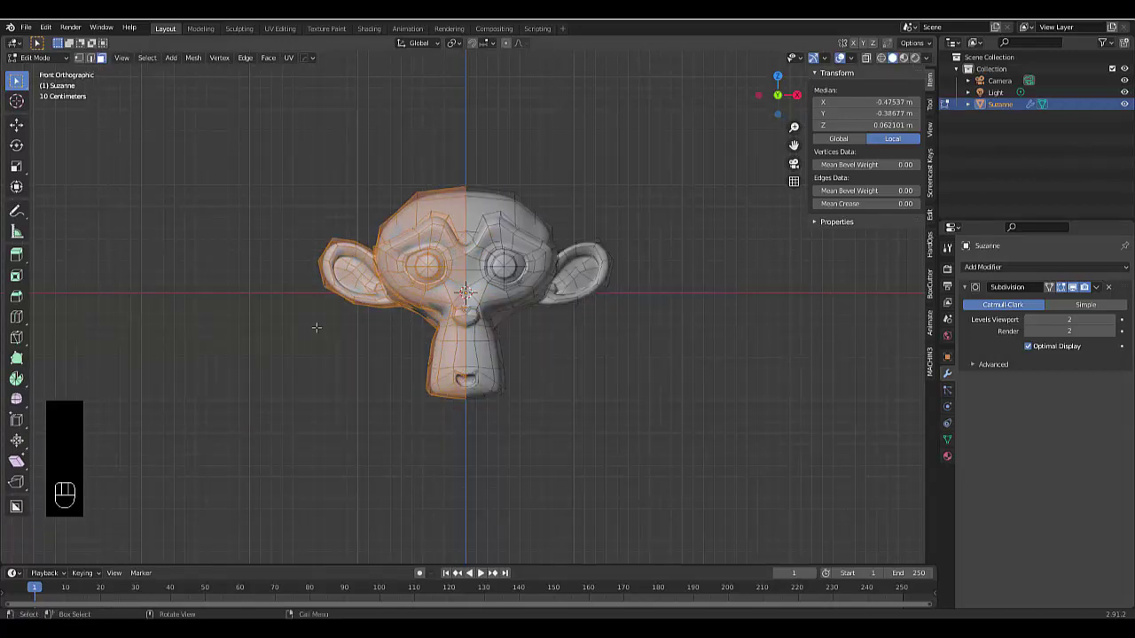
click(867, 58)
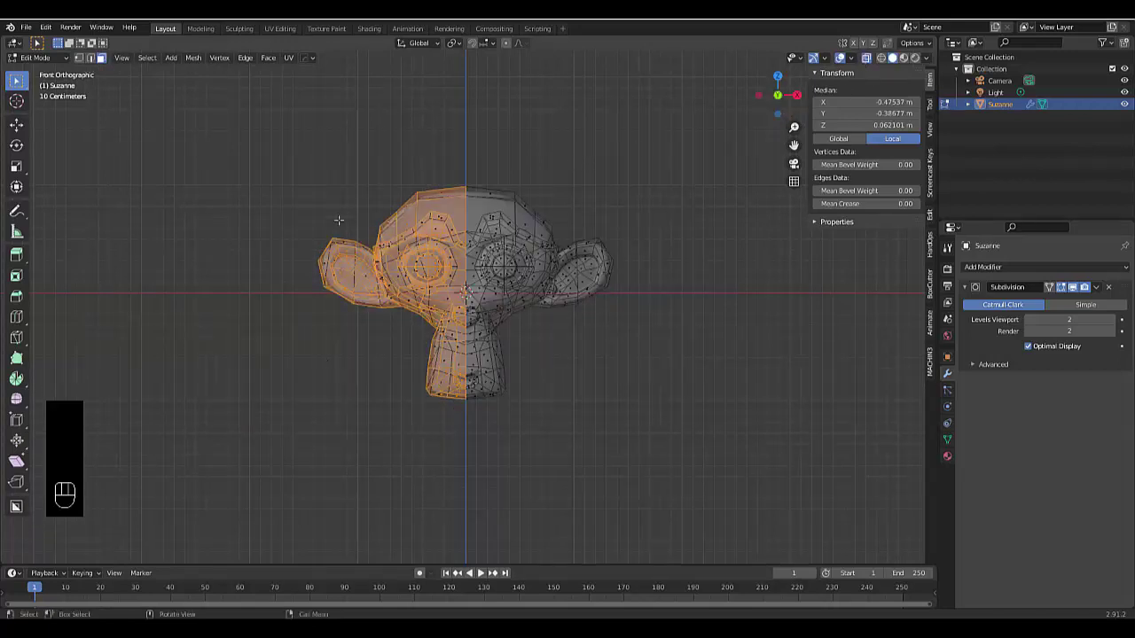
drag(255, 125, 467, 434)
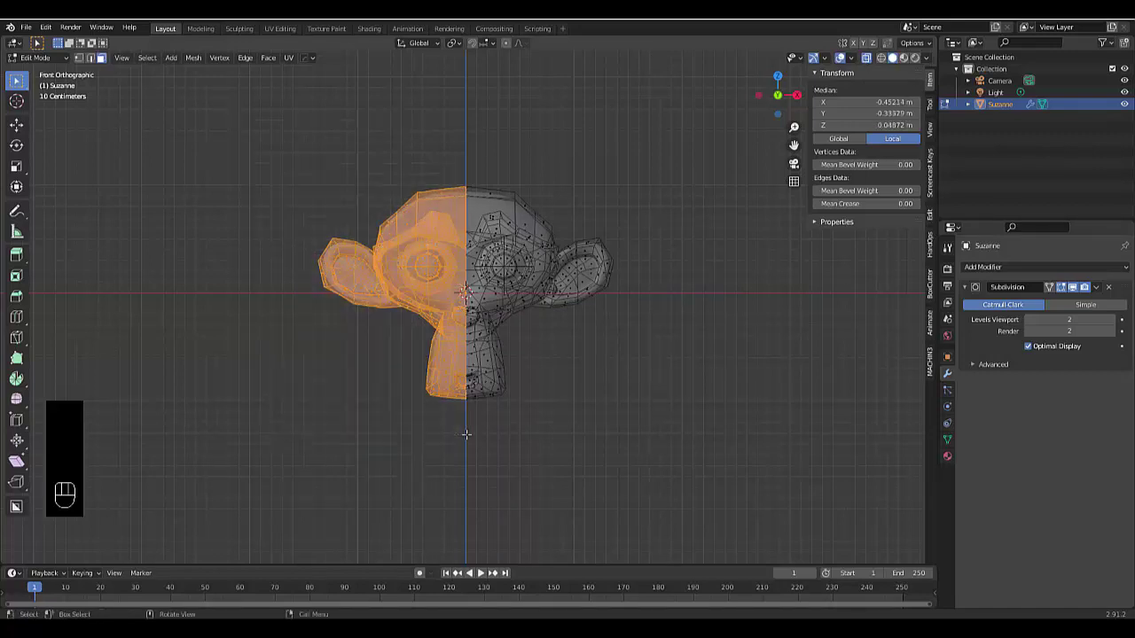
key(x)
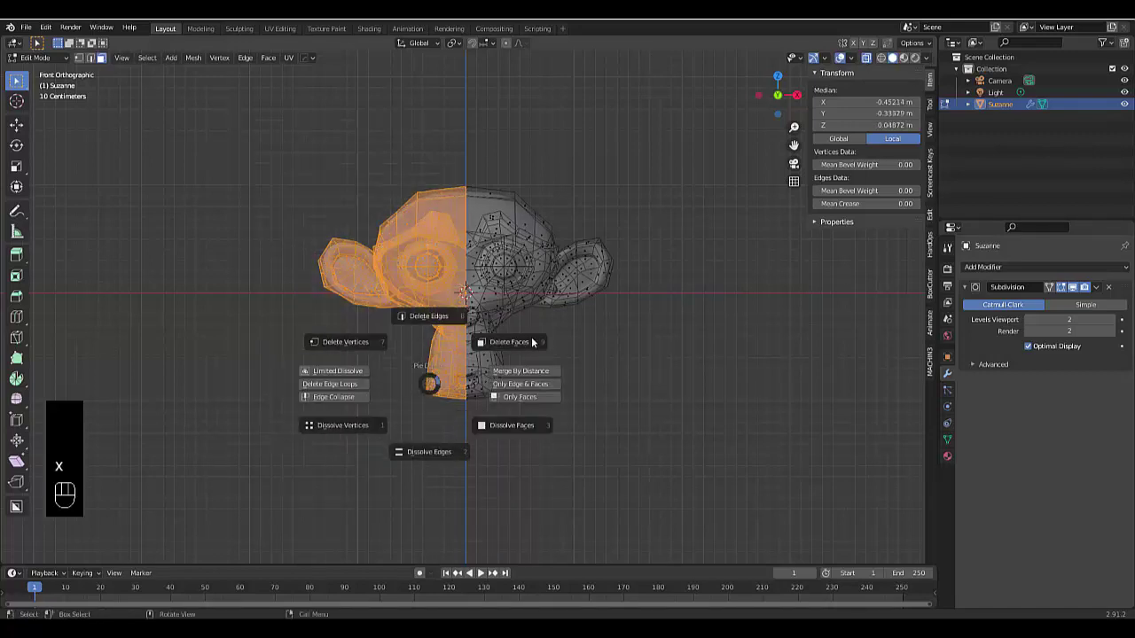
click(532, 342)
mouse_move(484, 307)
middle_down()
mouse_move(601, 317)
mouse_move(577, 296)
mouse_move(411, 311)
mouse_move(633, 281)
mouse_move(421, 296)
mouse_move(492, 297)
mouse_move(479, 295)
middle_up()
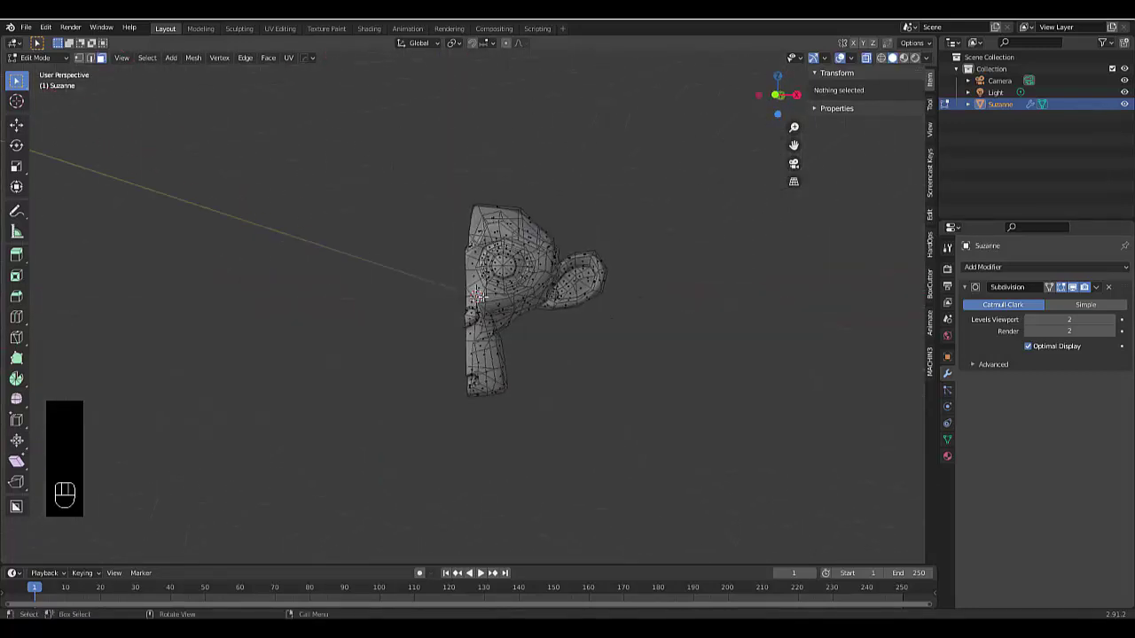
- Add a Mirror modifier on the X axis to the half head and return to Object Mode in front view
click(981, 267)
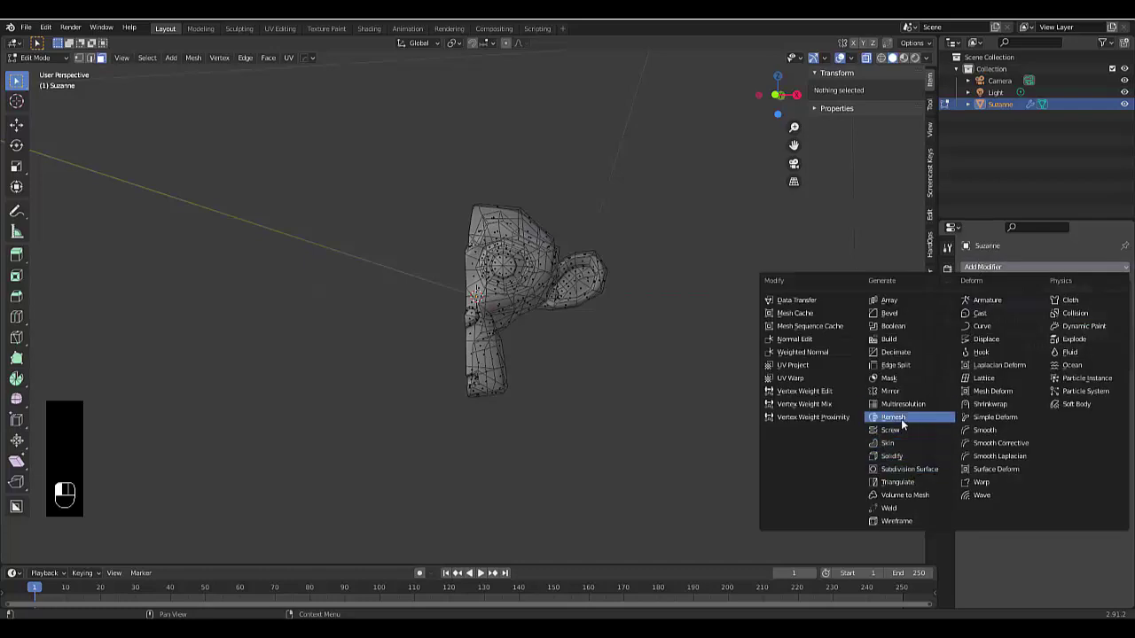
click(890, 391)
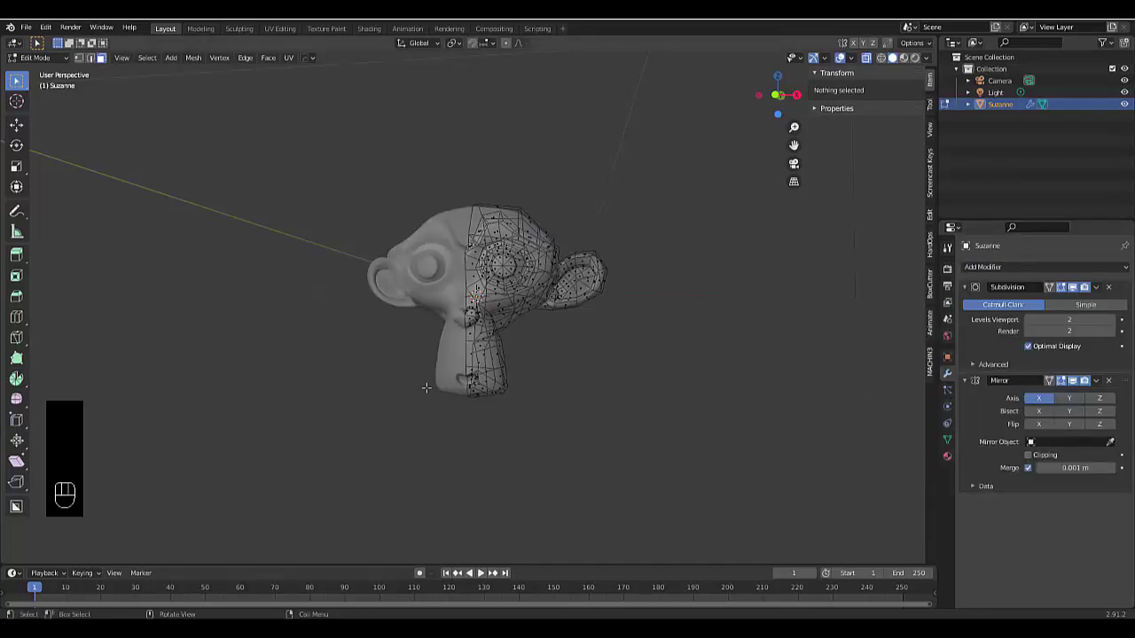
key(Tab)
click(329, 387)
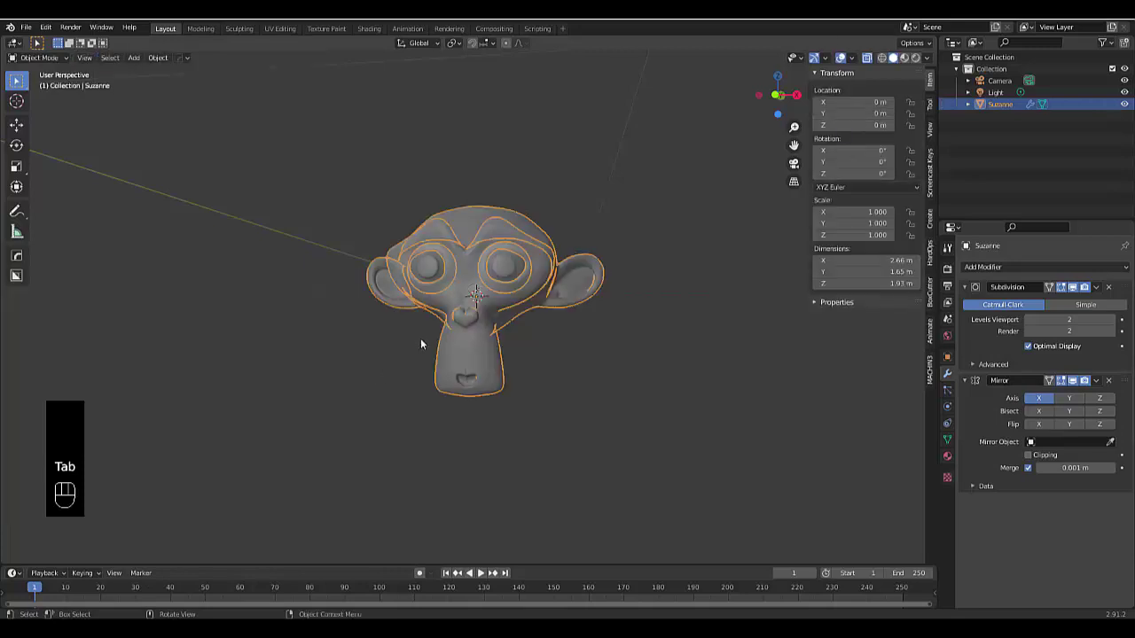
middle_drag(506, 319, 486, 257)
key(KP_1)
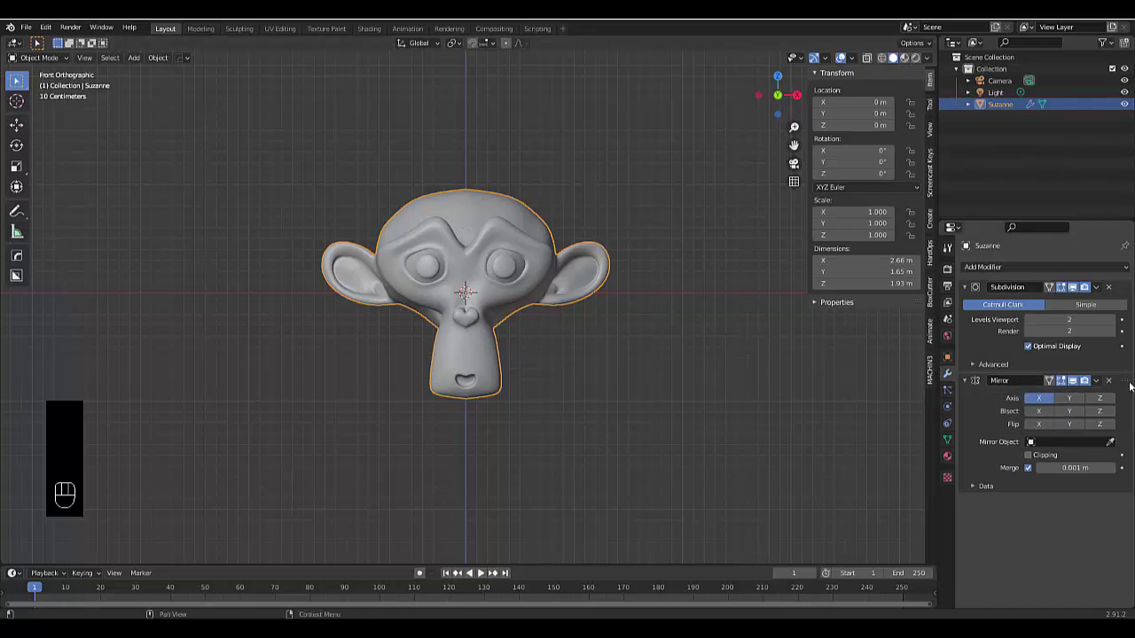
- Move the Mirror modifier above the Subdivision modifier in the stack
drag(1126, 381, 1126, 286)
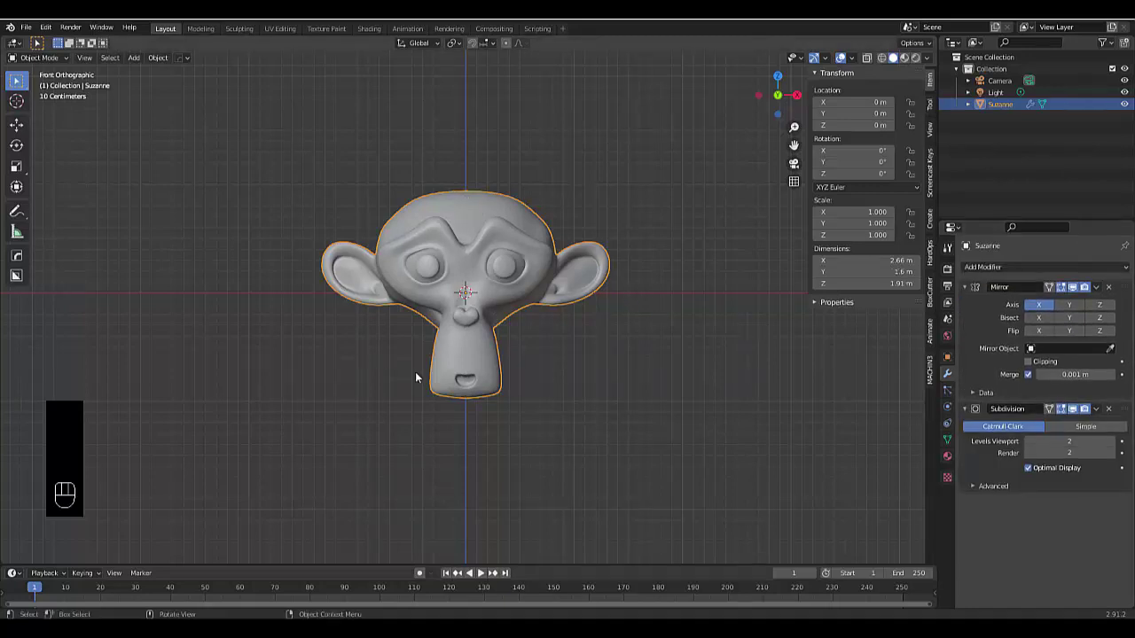
scroll(498, 326, down, 3)
scroll(449, 333, up, 2)
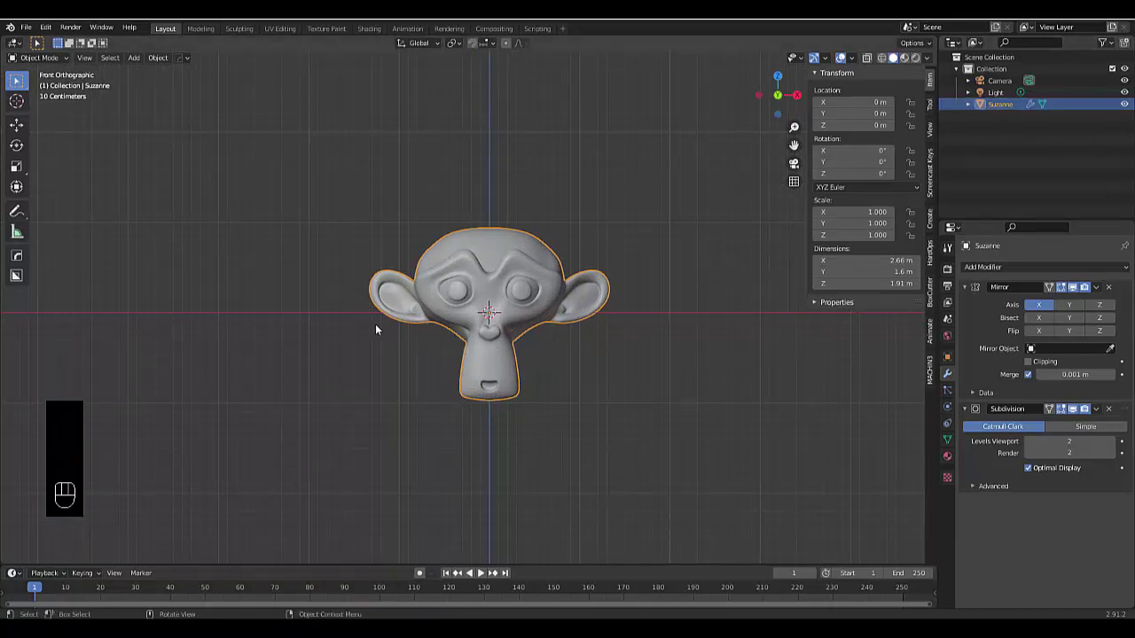
- Rename the monkey head object Suzanne_object and copy the new name
key(F2)
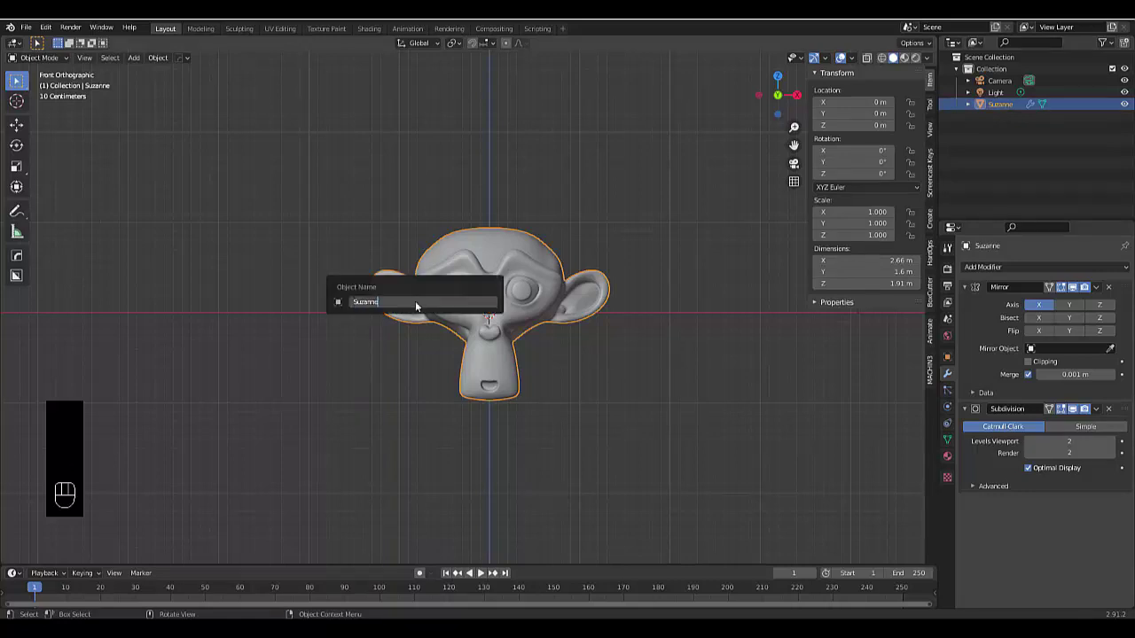
key(End)
text(_obje)
key(ctrl+a)
key(ctrl+c)
key(Return)
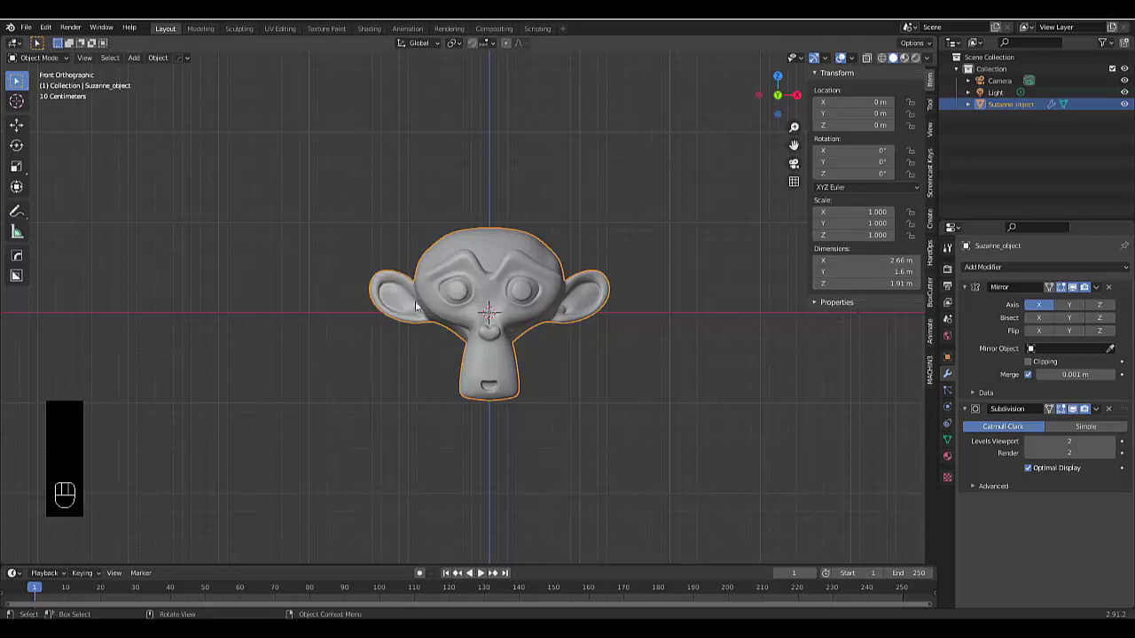
- Rename the monkey head's mesh data to the copied name Suzanne_object
click(968, 105)
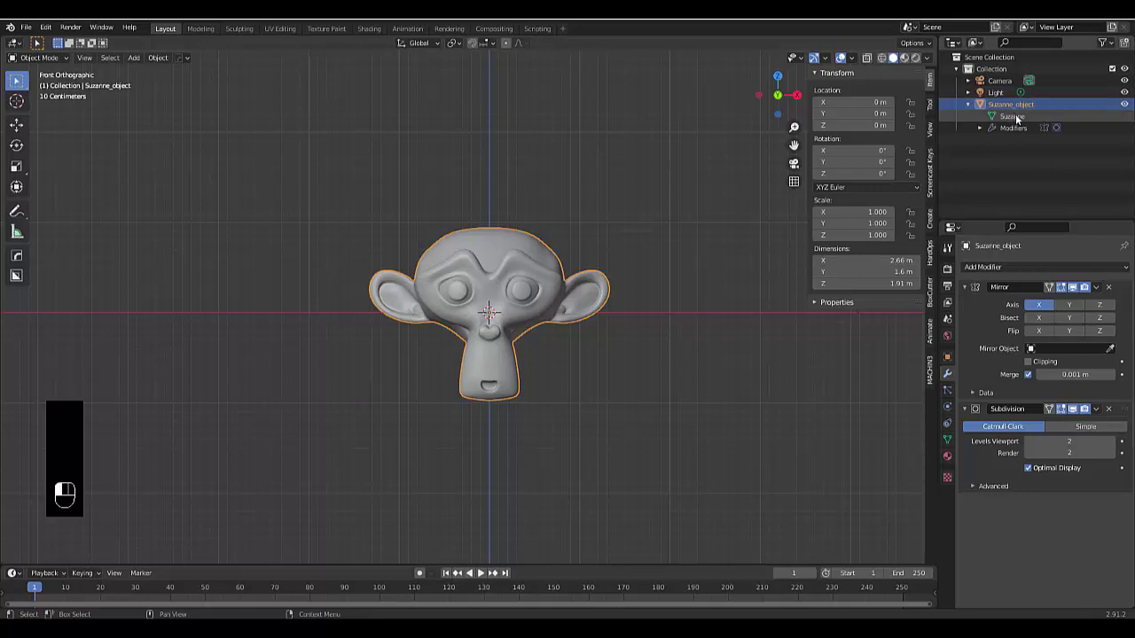
double_click(1016, 118)
key(ctrl+v)
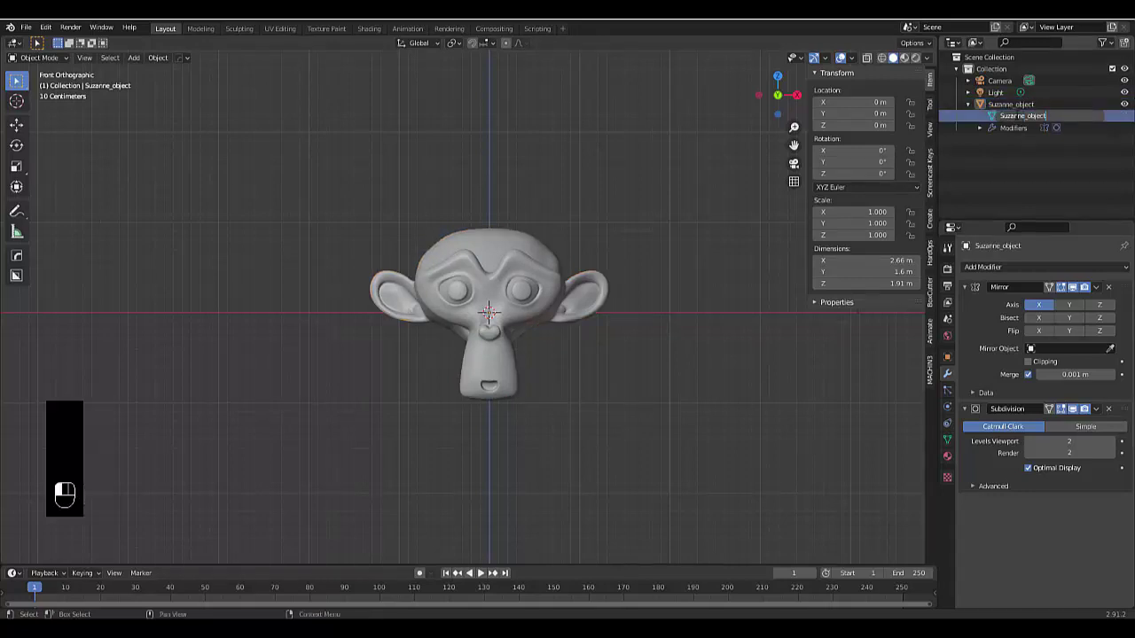
key(Return)
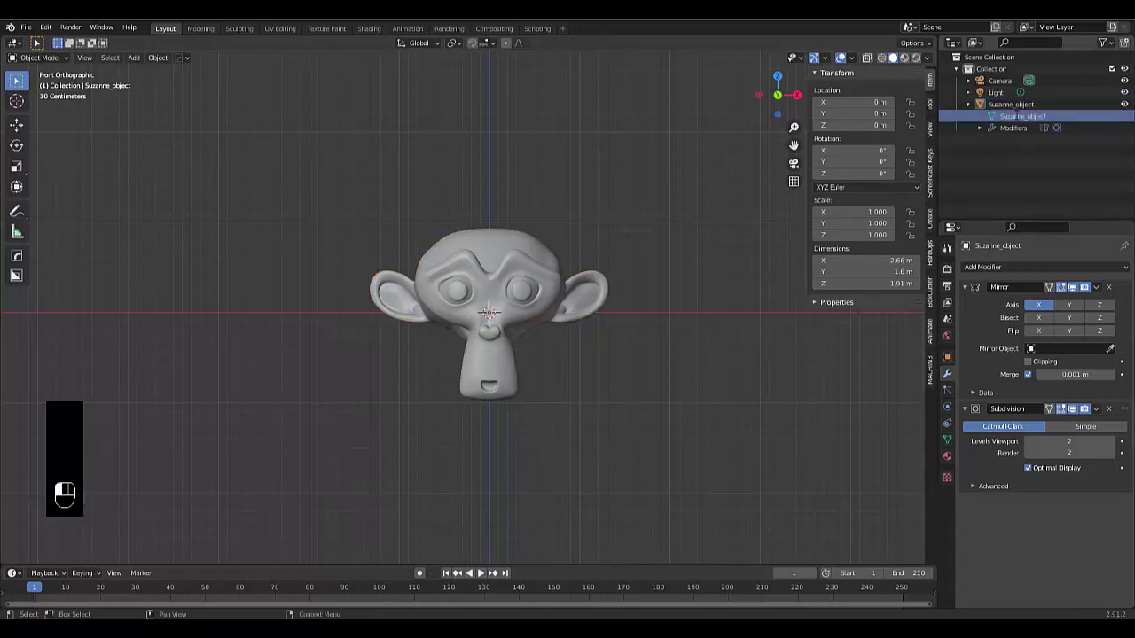
click(968, 104)
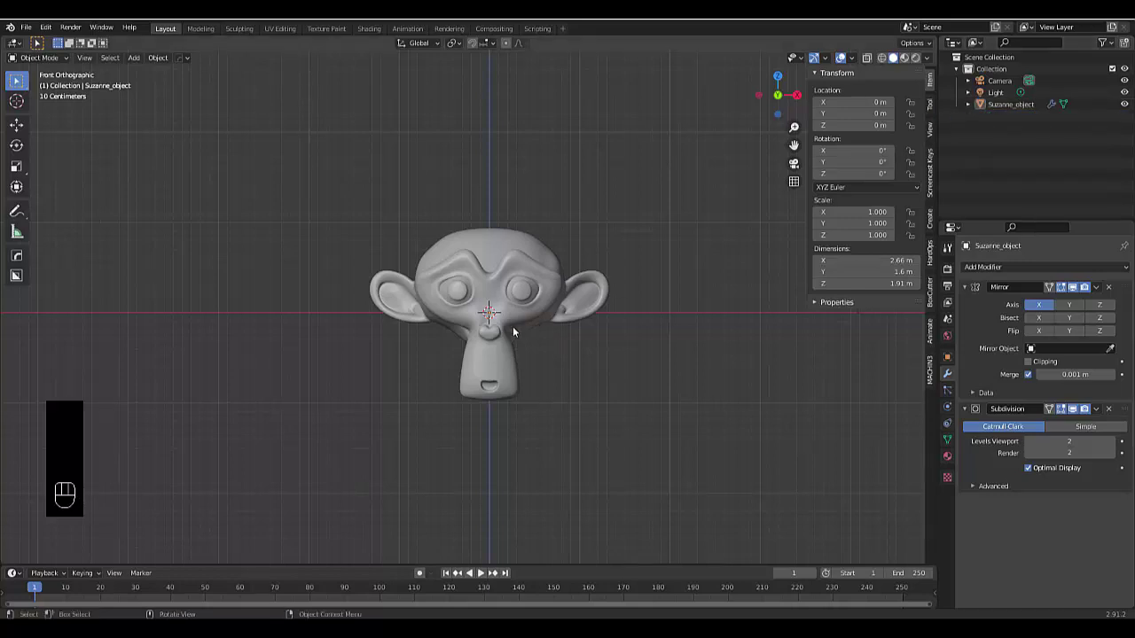
- Add a single-bone armature at the origin and enable In Front in its object viewport display
key(shift+a)
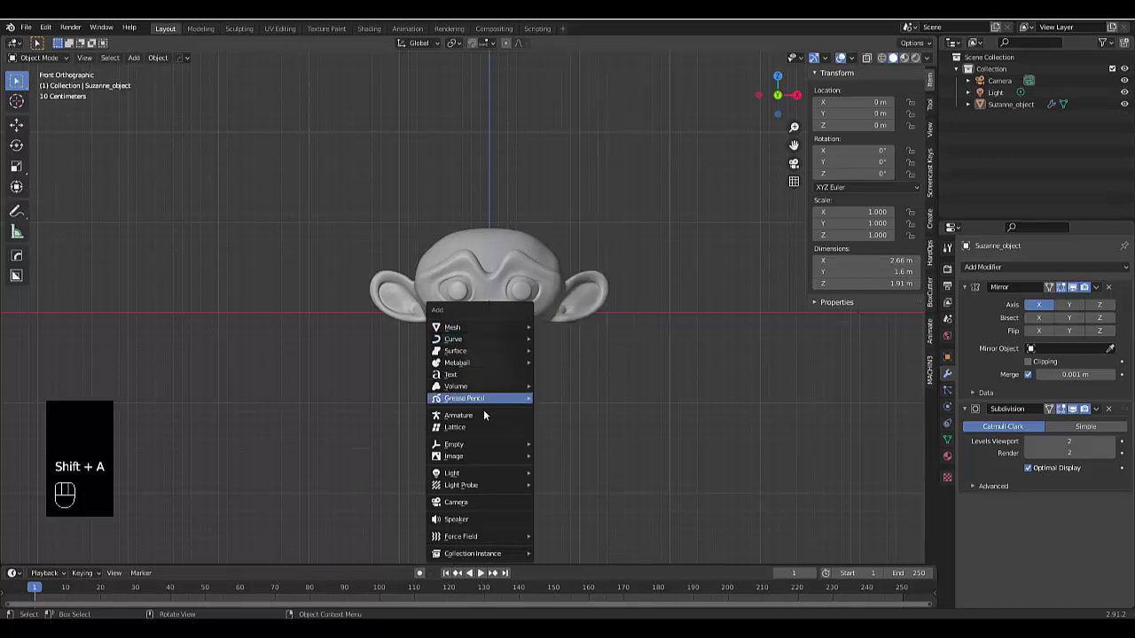
click(483, 414)
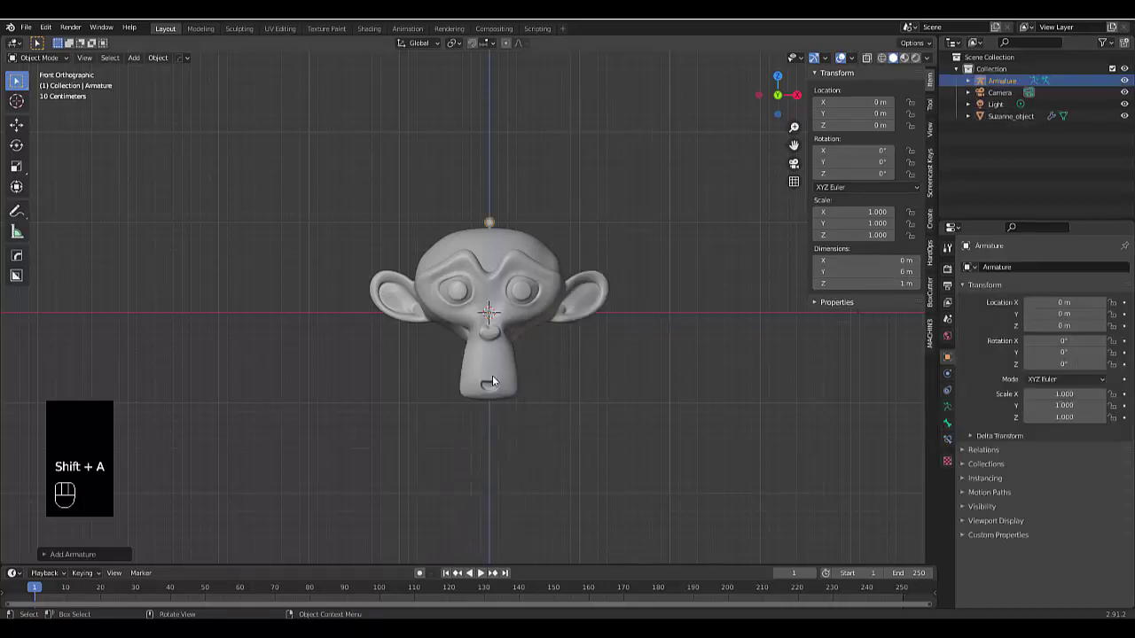
click(947, 424)
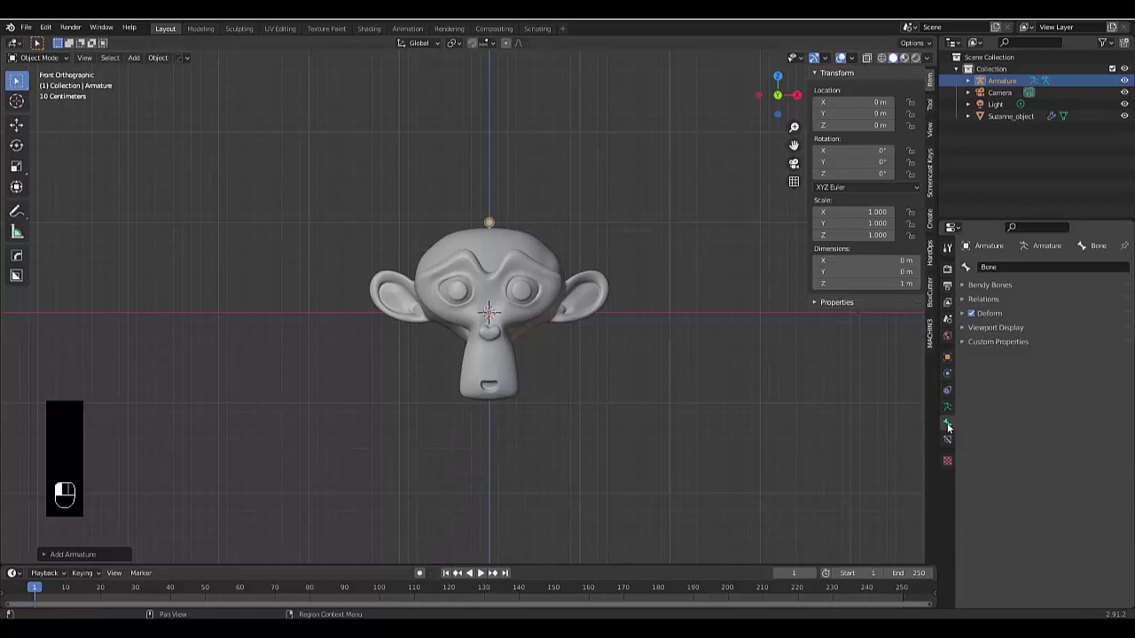
click(998, 328)
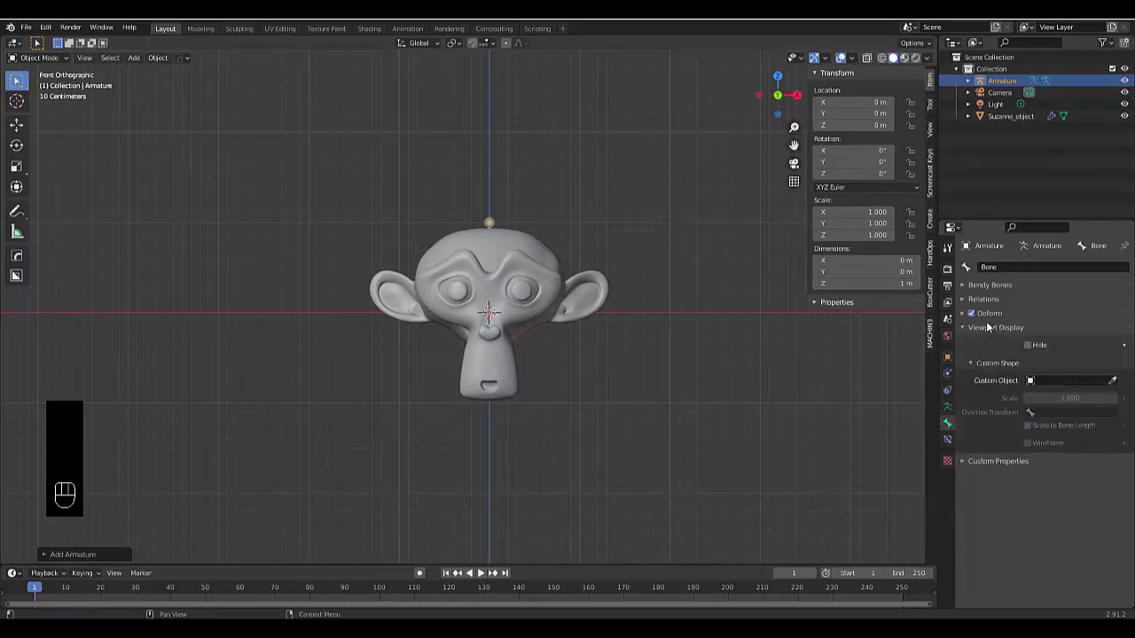
click(947, 359)
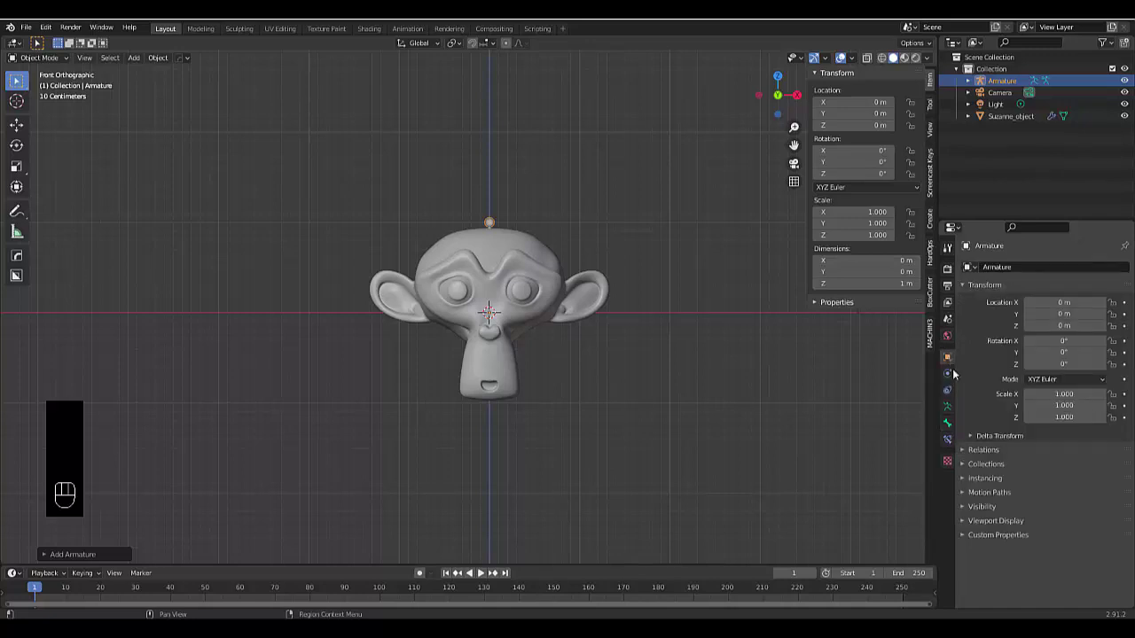
click(1008, 521)
click(1027, 564)
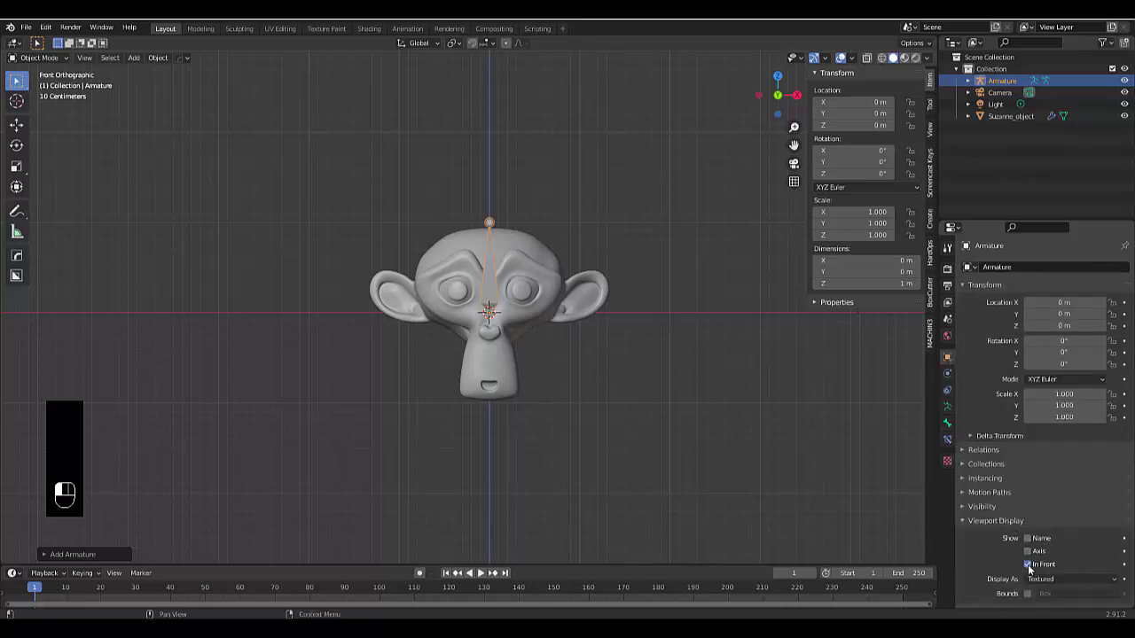
middle_drag(595, 404, 523, 333)
key(KP_1)
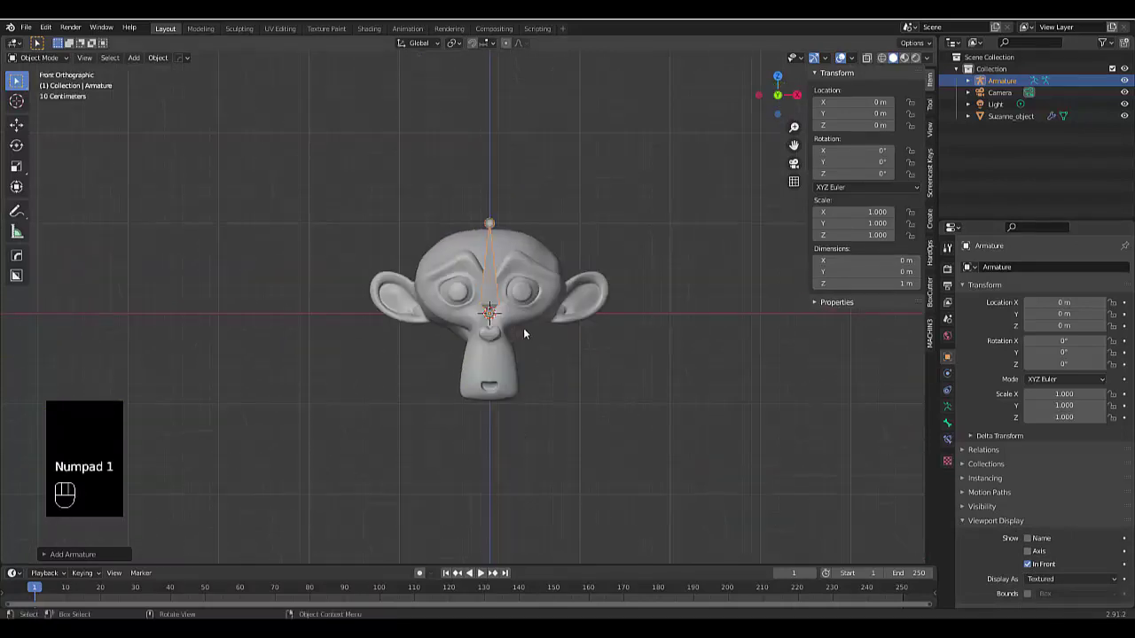
- Set the armature's viewport display type to Wire
click(1046, 579)
click(1039, 553)
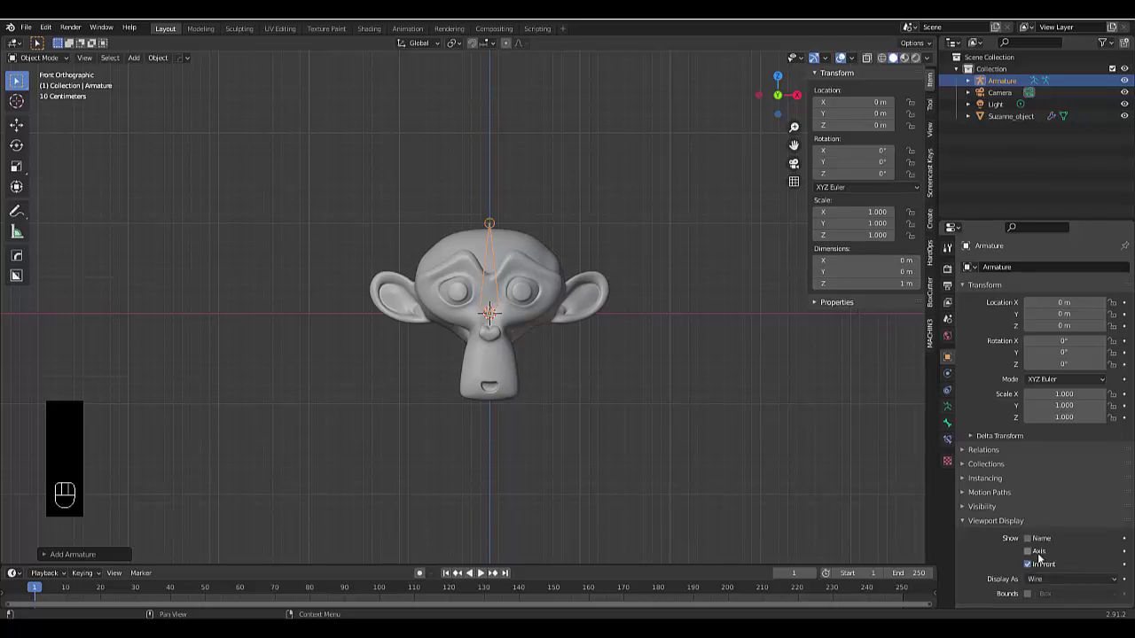
scroll(464, 306, up, 5)
scroll(464, 306, down, 3)
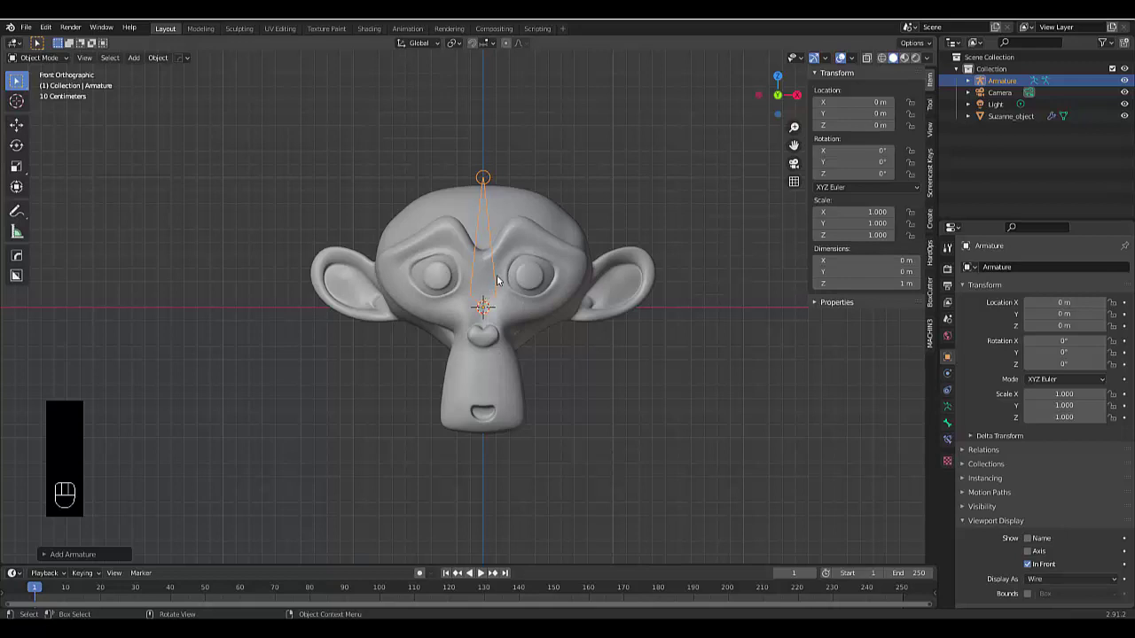
- Rename the armature object Suzanne_rig
key(F2)
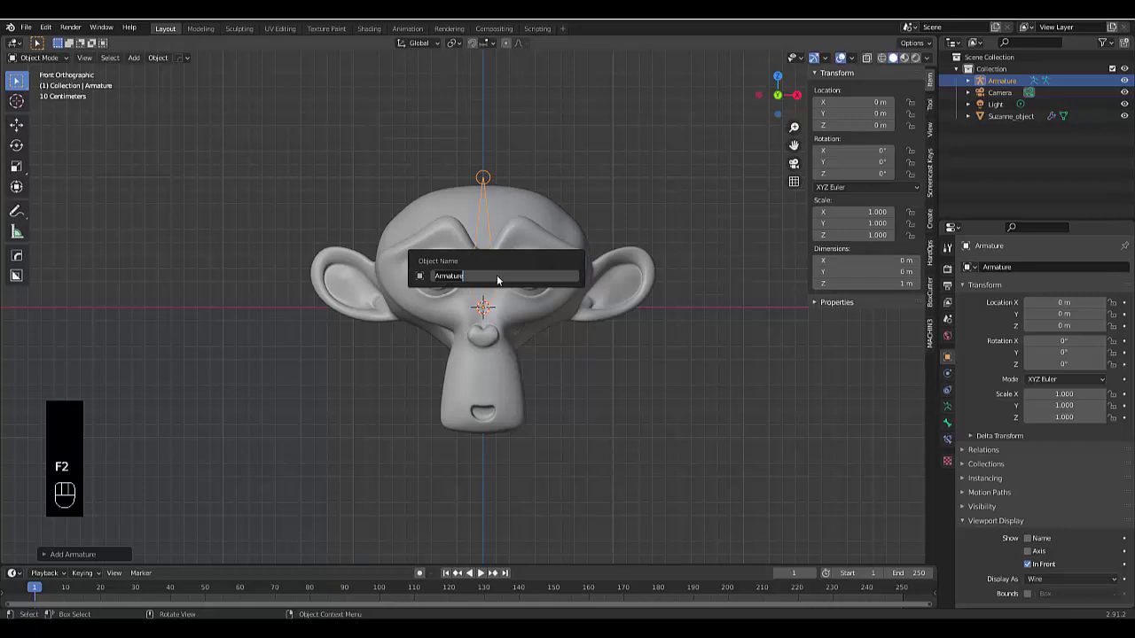
text(Suzanne)
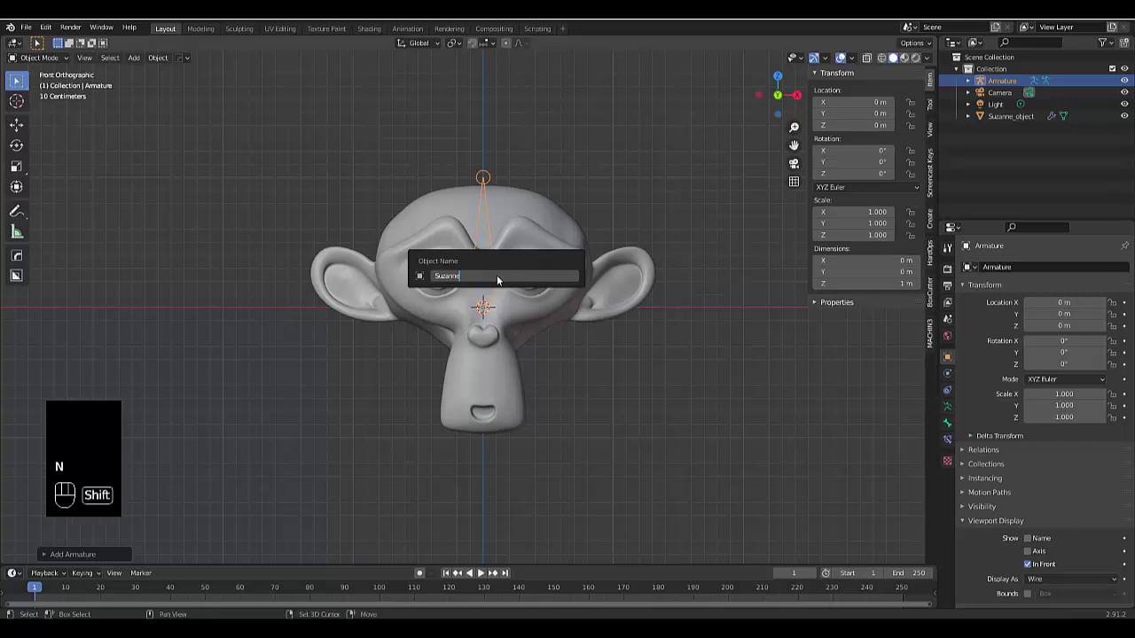
text(_rig)
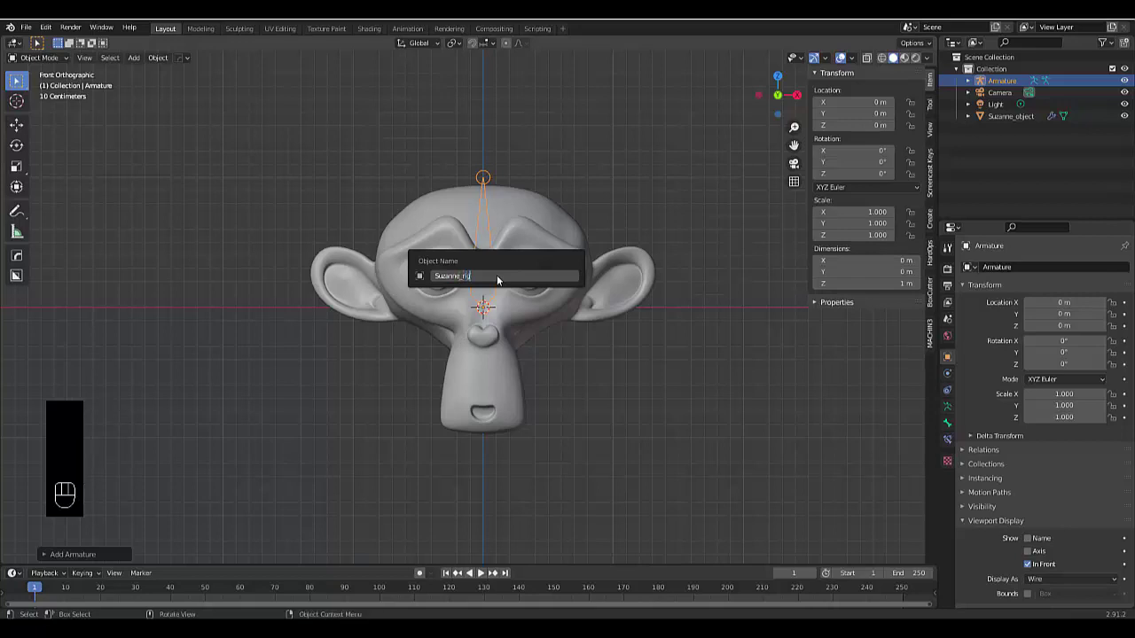
key(ctrl)
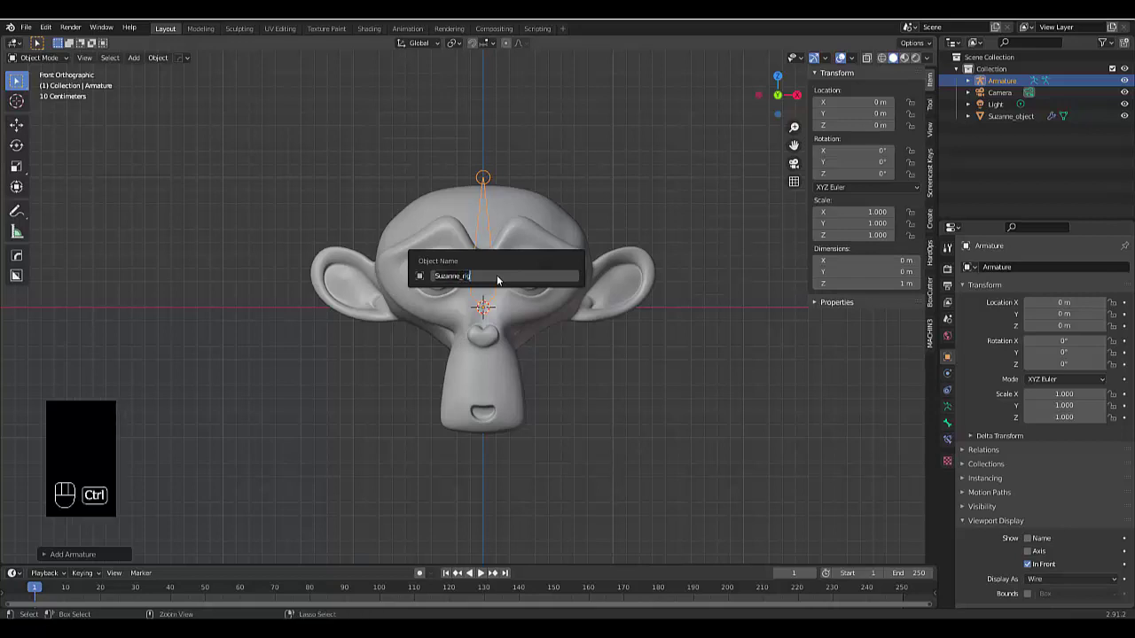
key(Return)
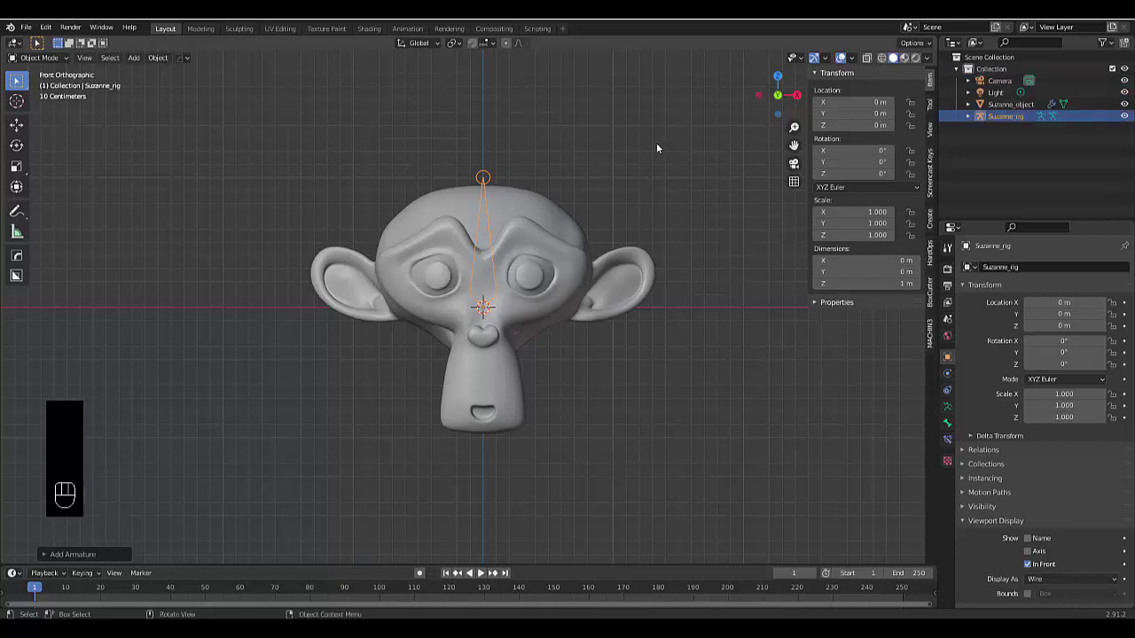
- Rename the armature data inside the Suzanne_rig object to Suzanne_rig
click(966, 117)
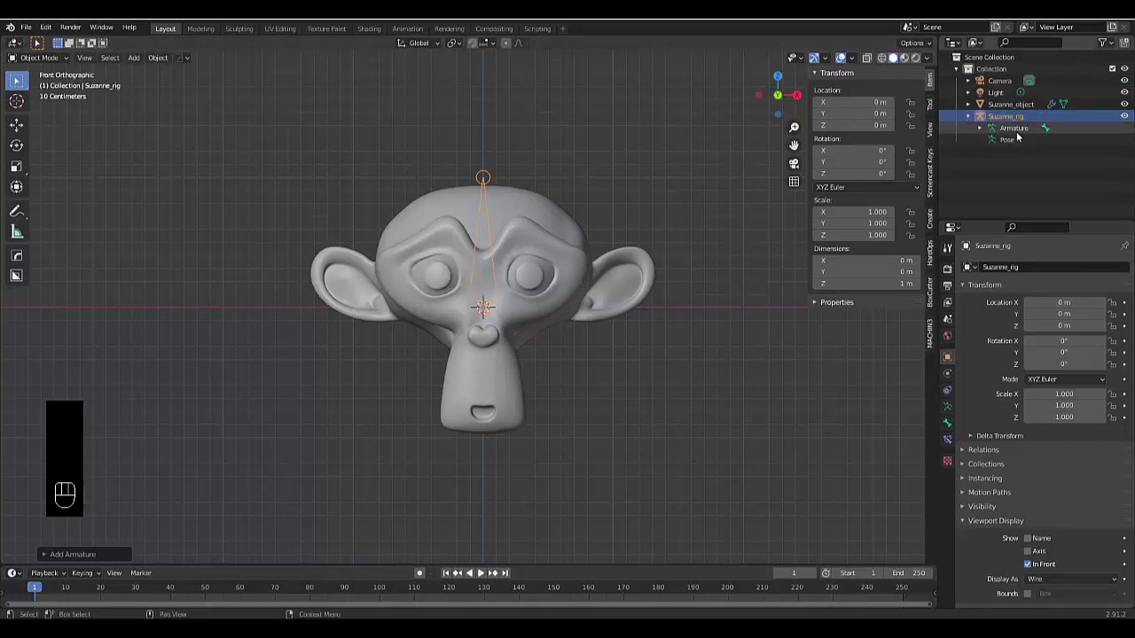
double_click(1015, 129)
text(Suzanne_rig)
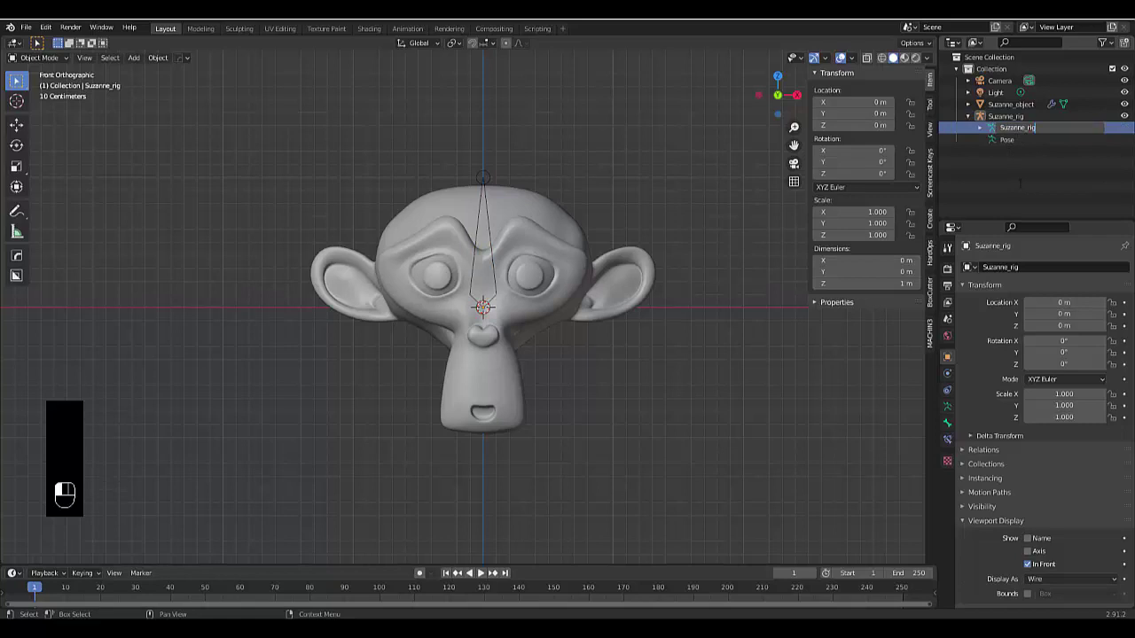
key(Return)
click(967, 117)
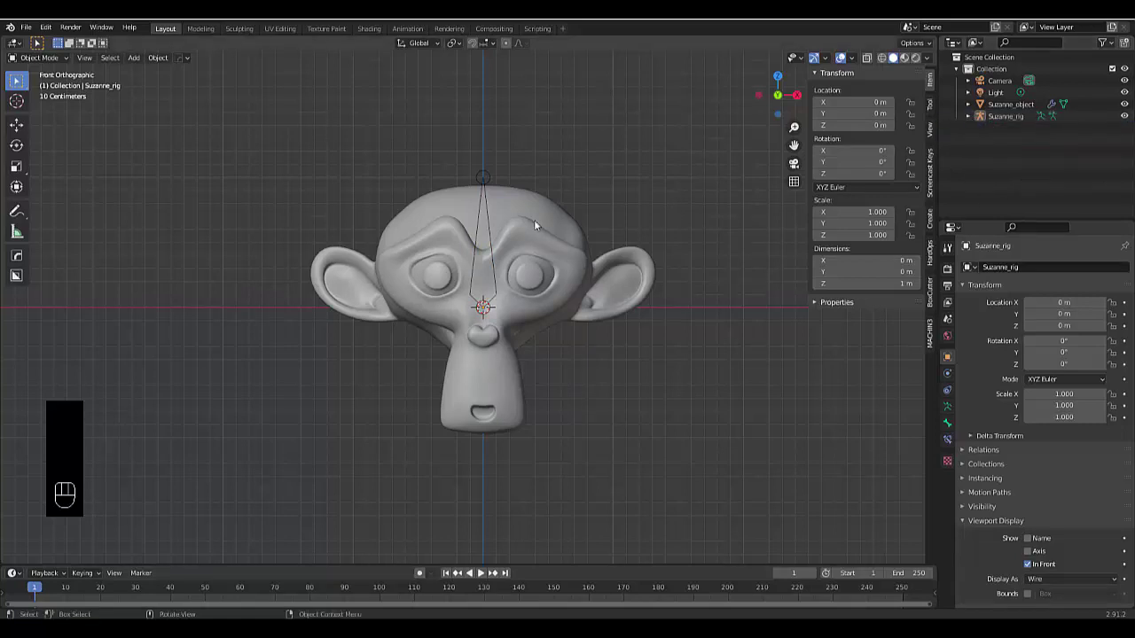
- Put Suzanne_rig in Pose Mode, select its bone, and enable Names in the armature's viewport display
click(481, 186)
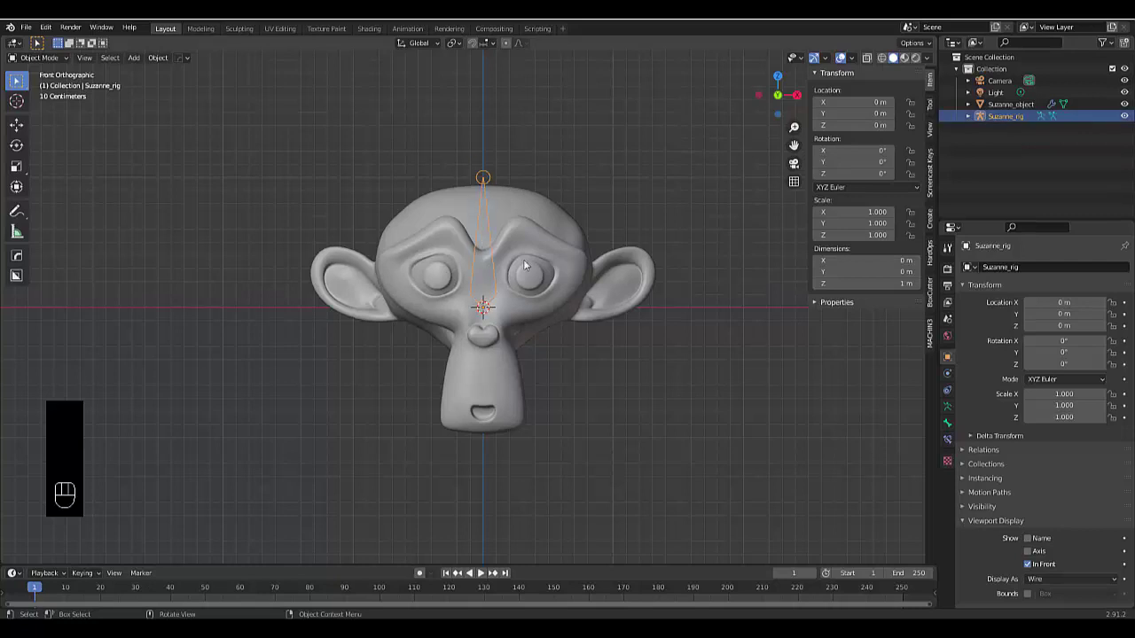
key(Tab)
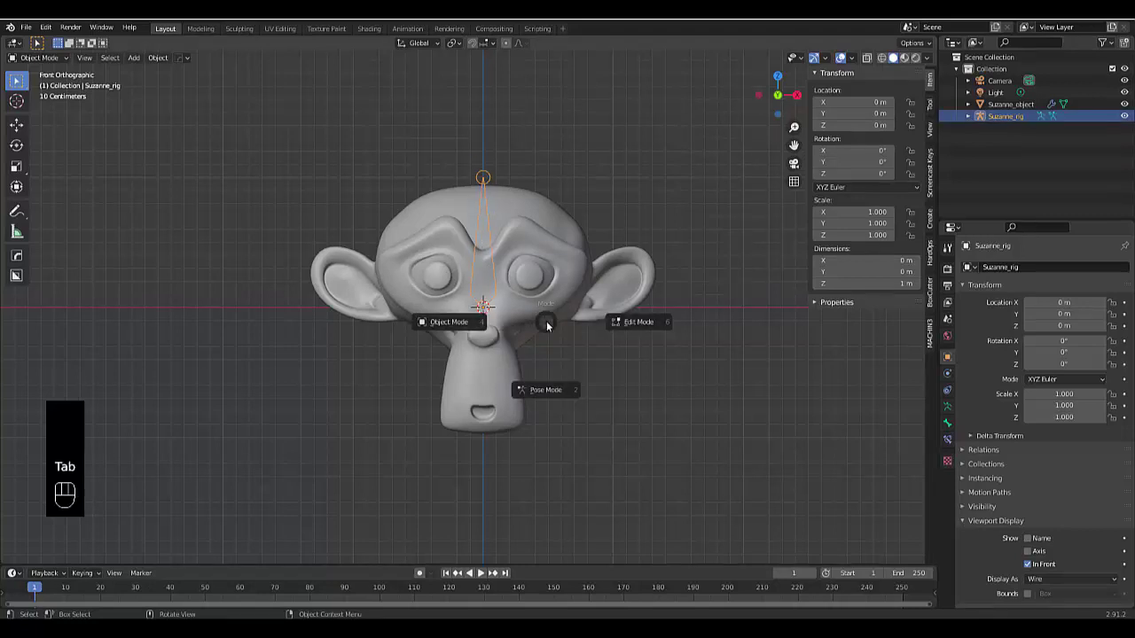
click(544, 381)
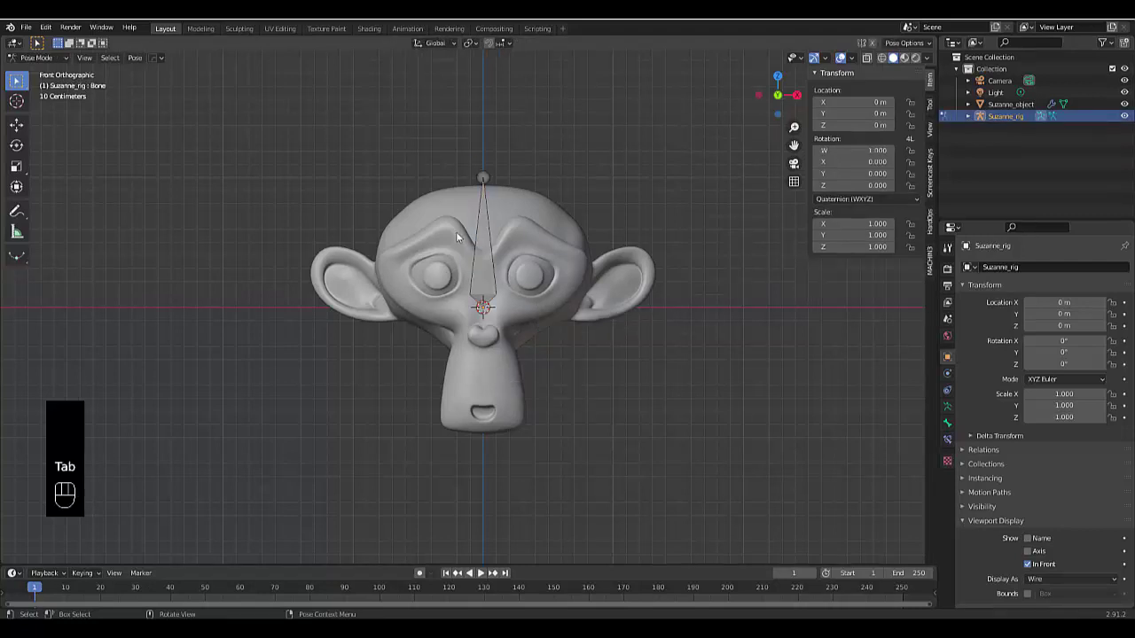
click(479, 213)
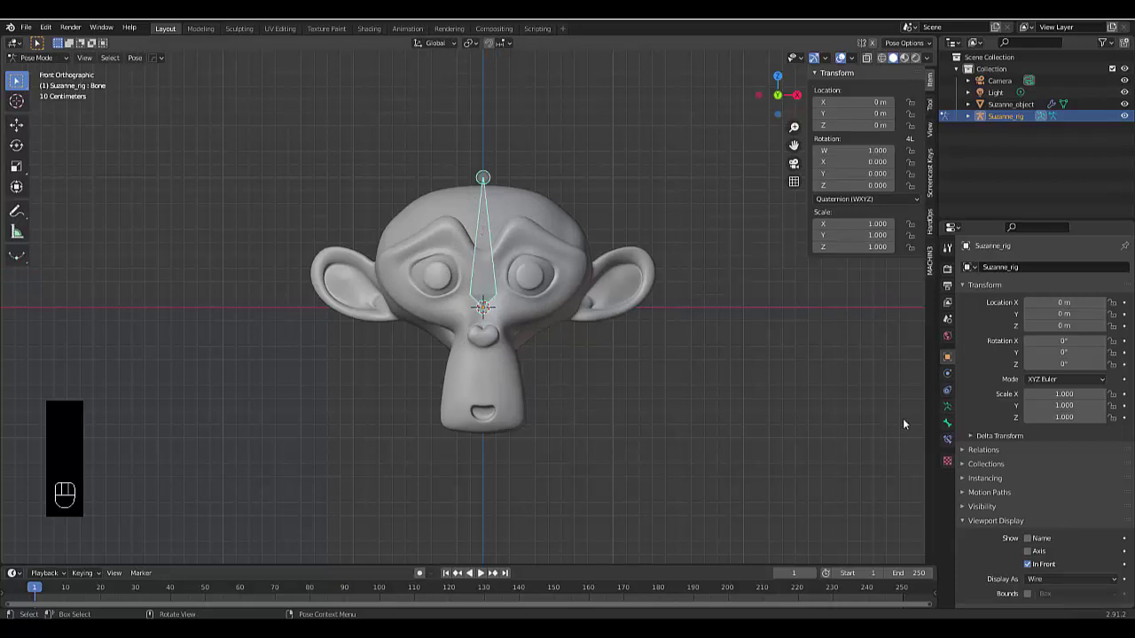
click(948, 408)
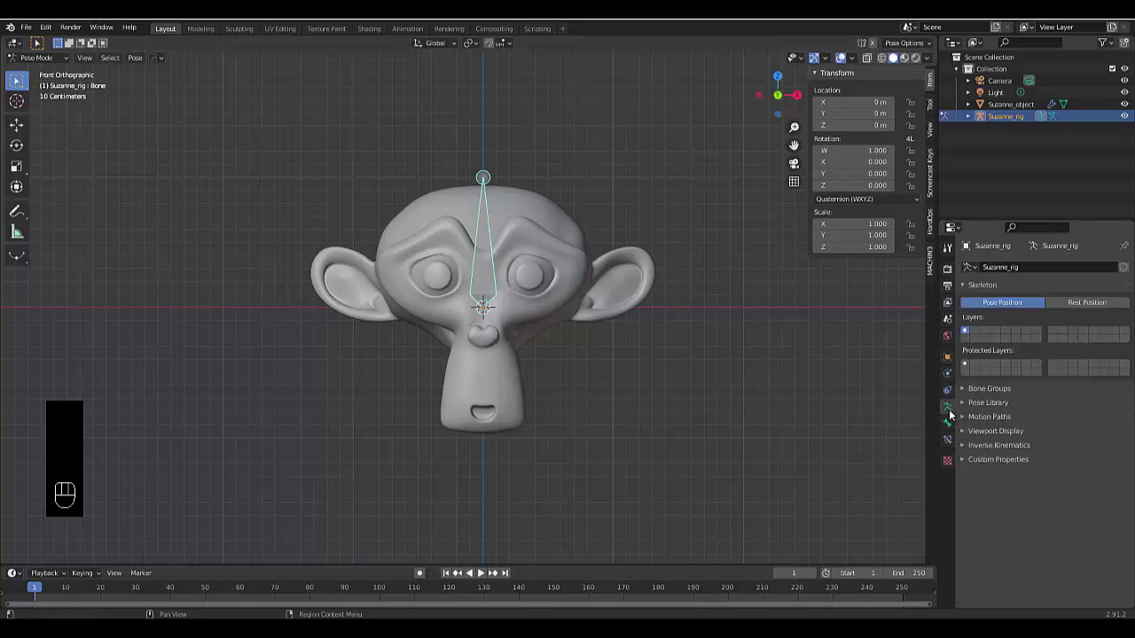
click(1013, 431)
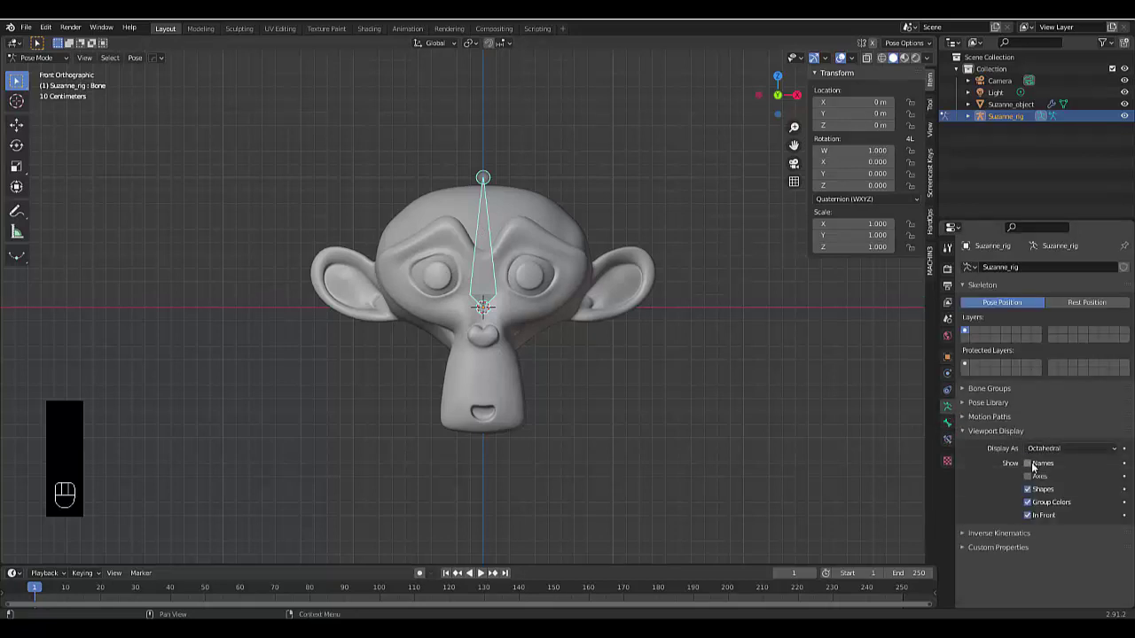
click(1030, 464)
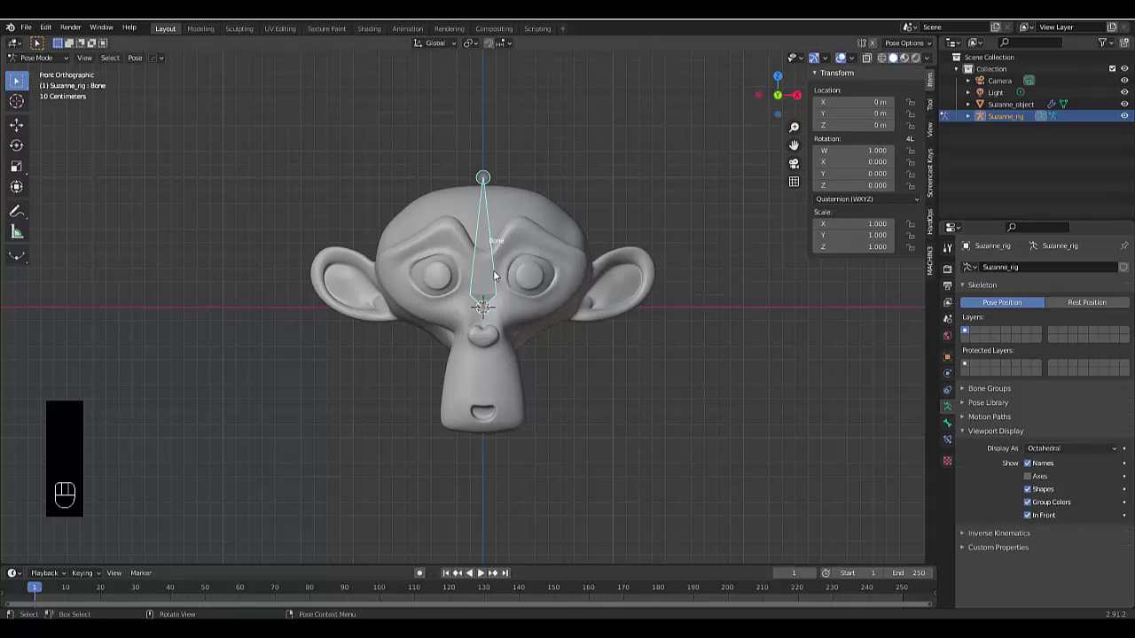
- Rename the selected bone Head
key(F2)
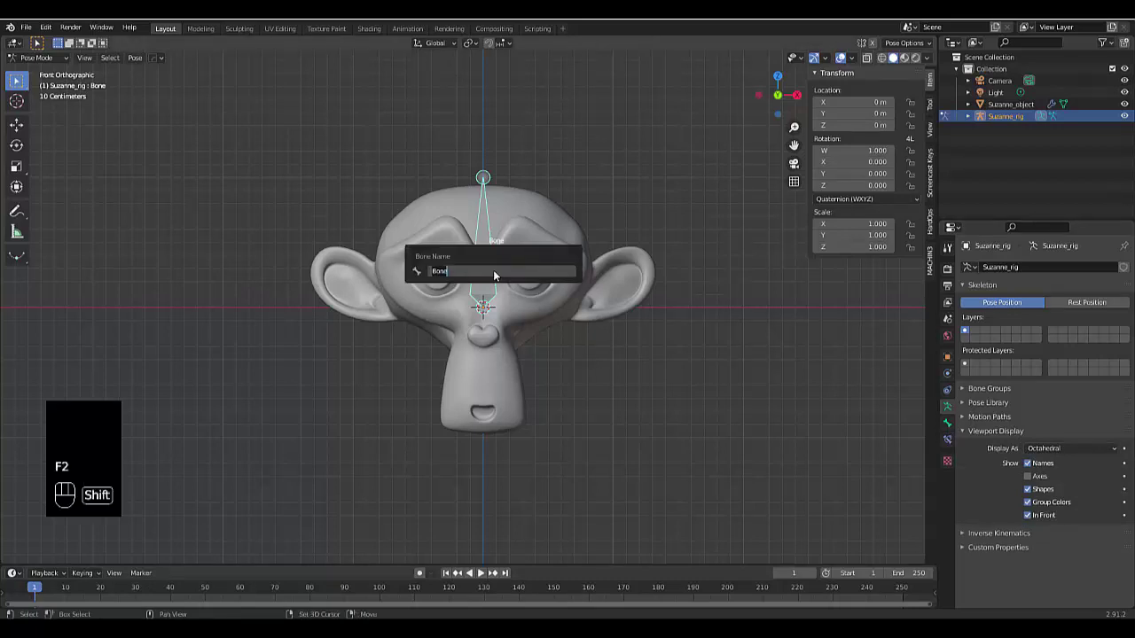
text(Head)
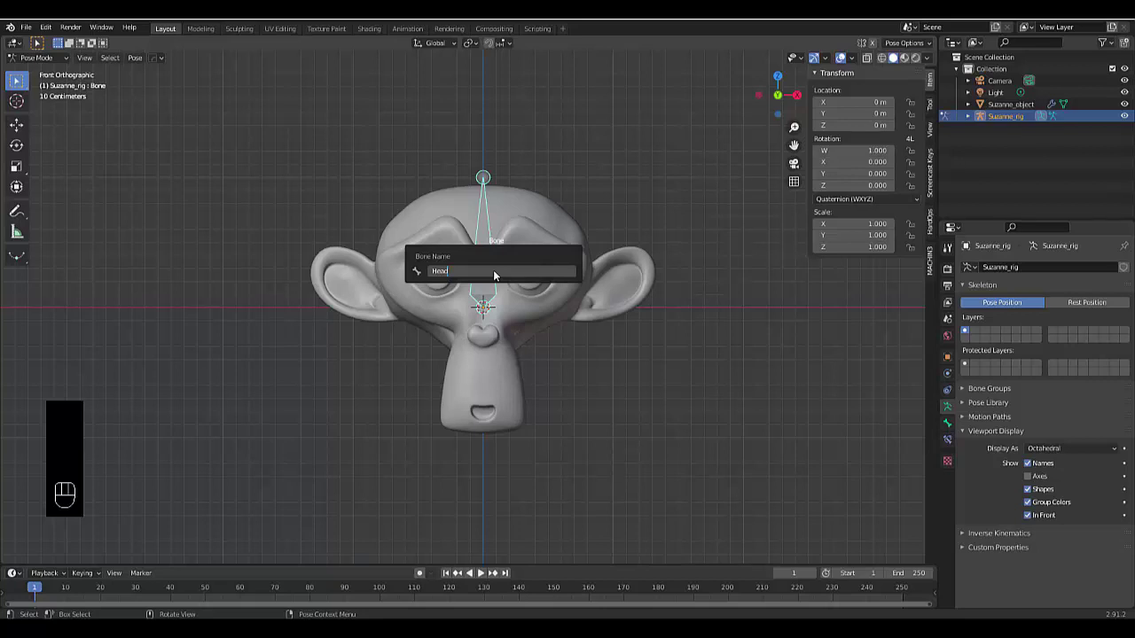
key(Return)
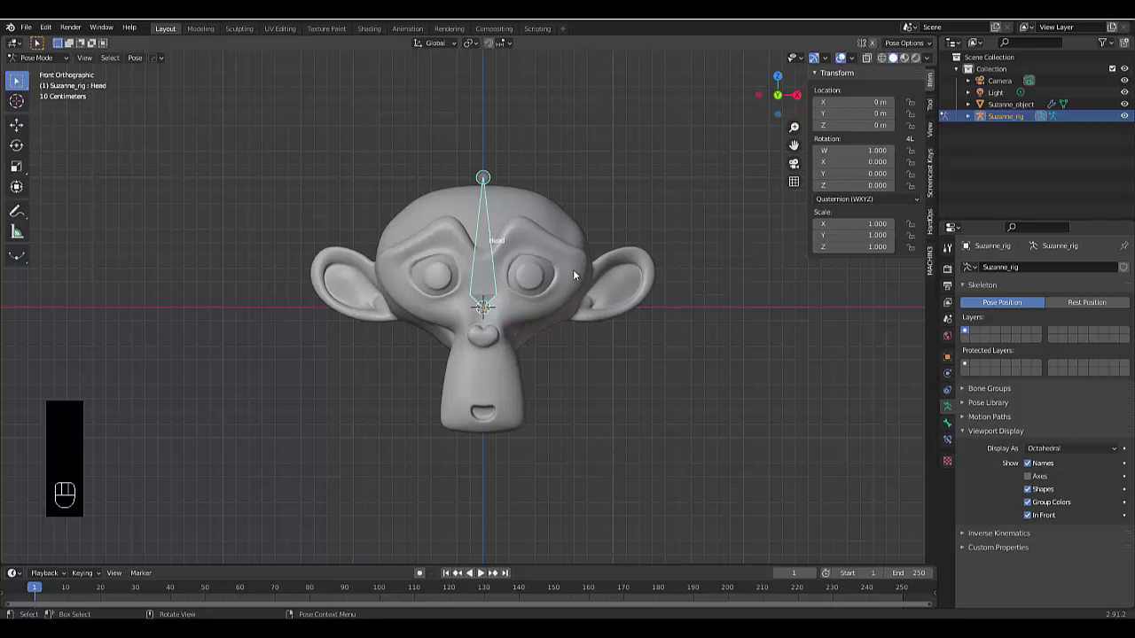
- In Edit Mode, place the 3D cursor near the base of the +X ear in front view and add a new bone there
scroll(580, 278, up, 2)
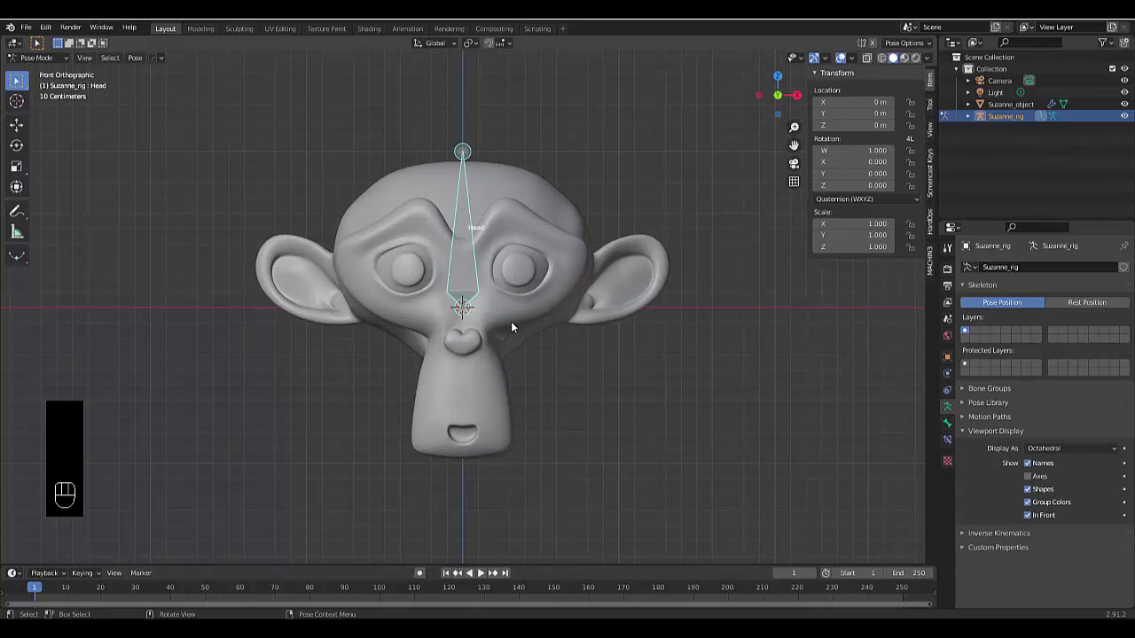
key(Tab)
click(603, 323)
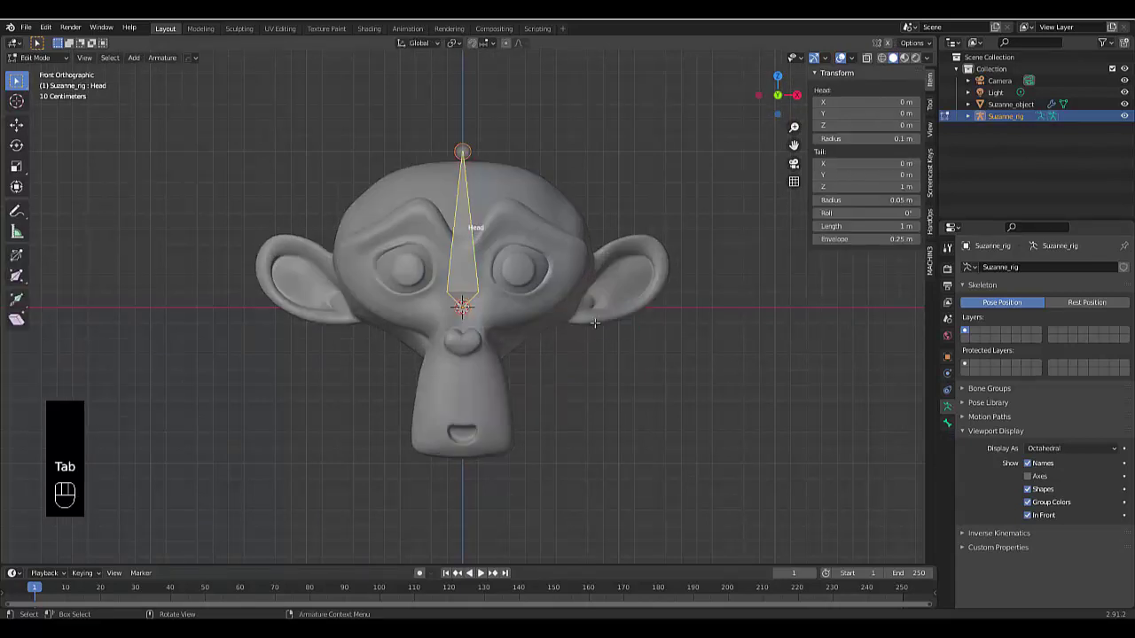
click(16, 101)
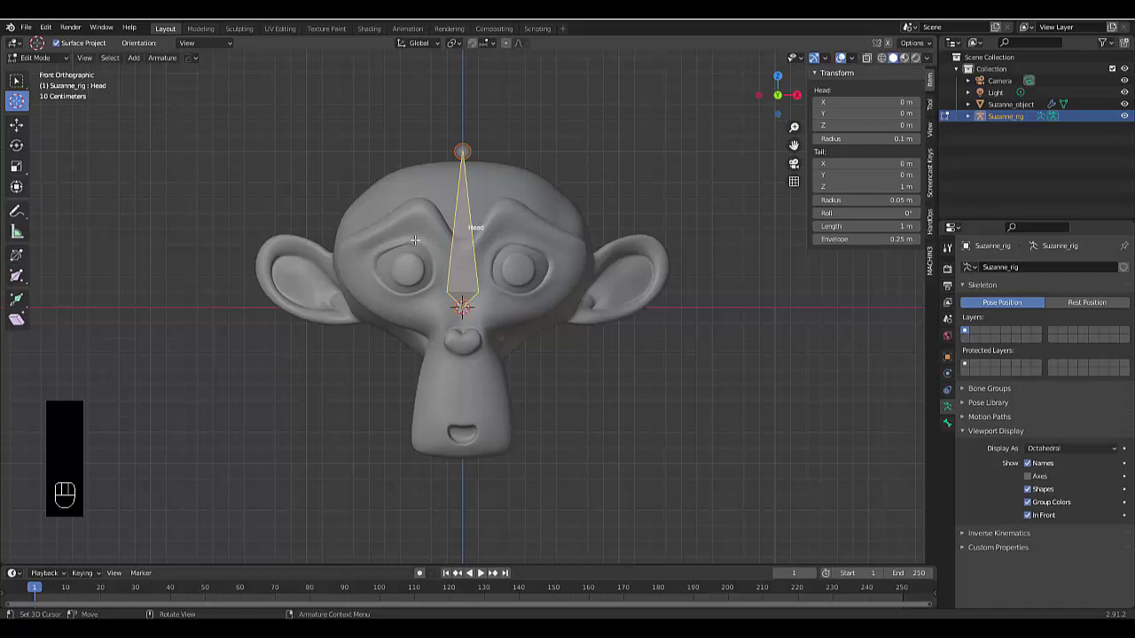
click(562, 307)
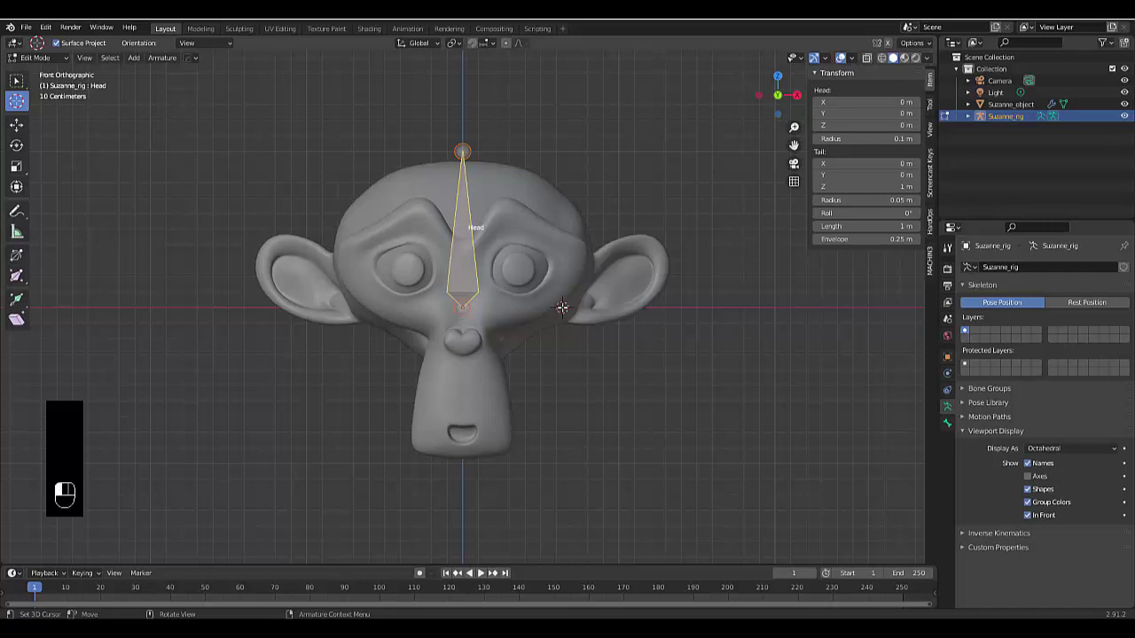
shift+right_click(562, 308)
key(shift+a)
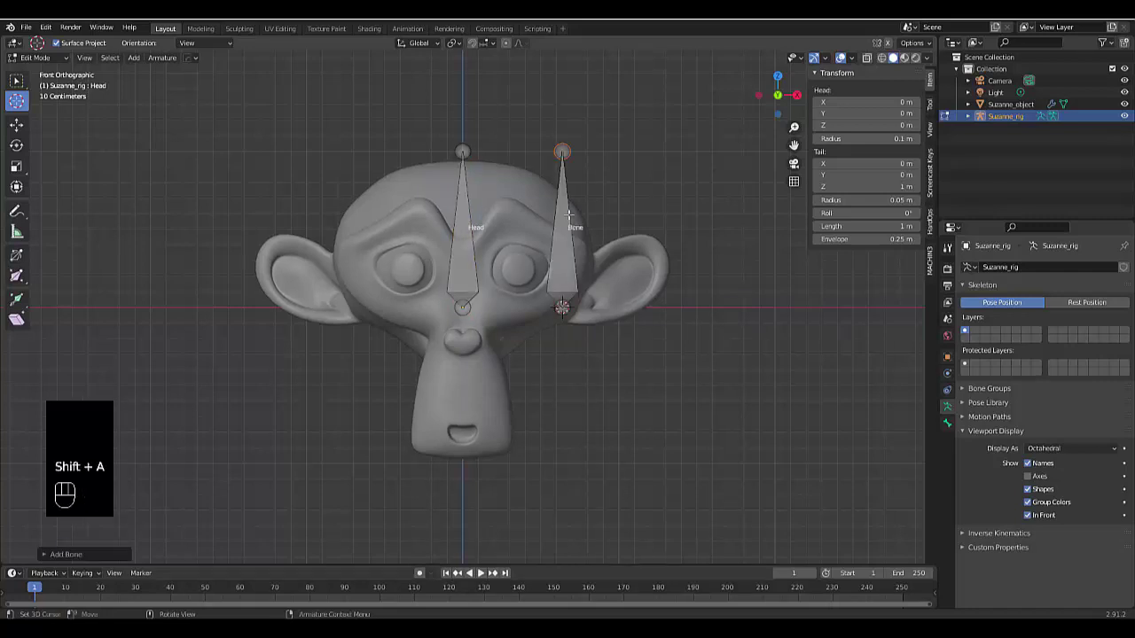
- Move the new bone's tail to the +X ear's tip in front and top views, about X 1.27, Y 0.46, Z 0.34 m
click(564, 153)
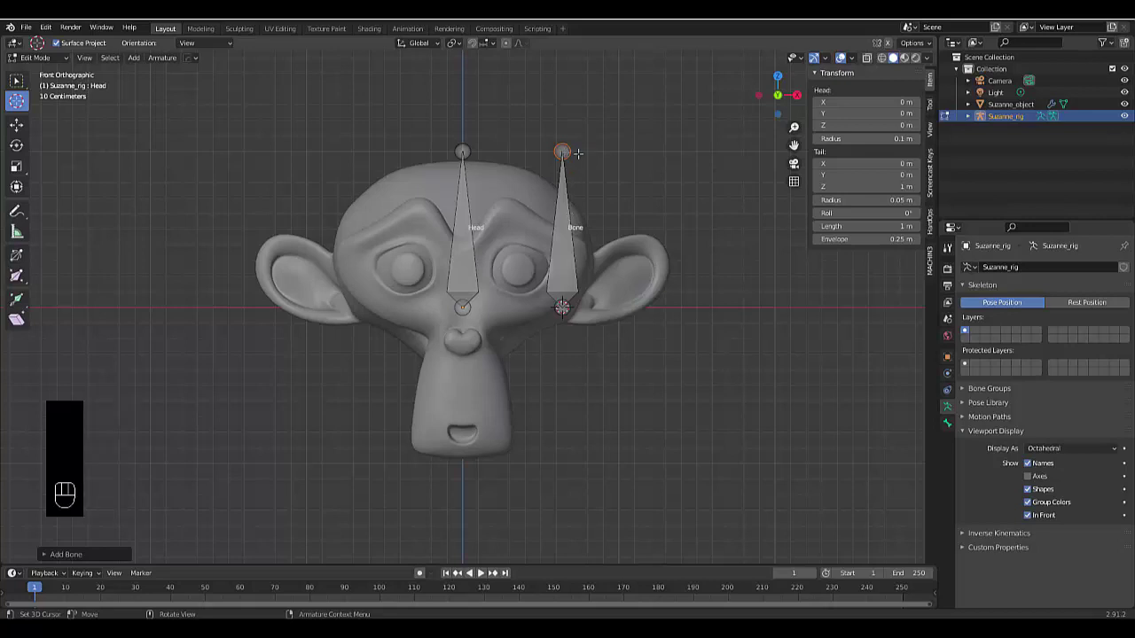
key(g)
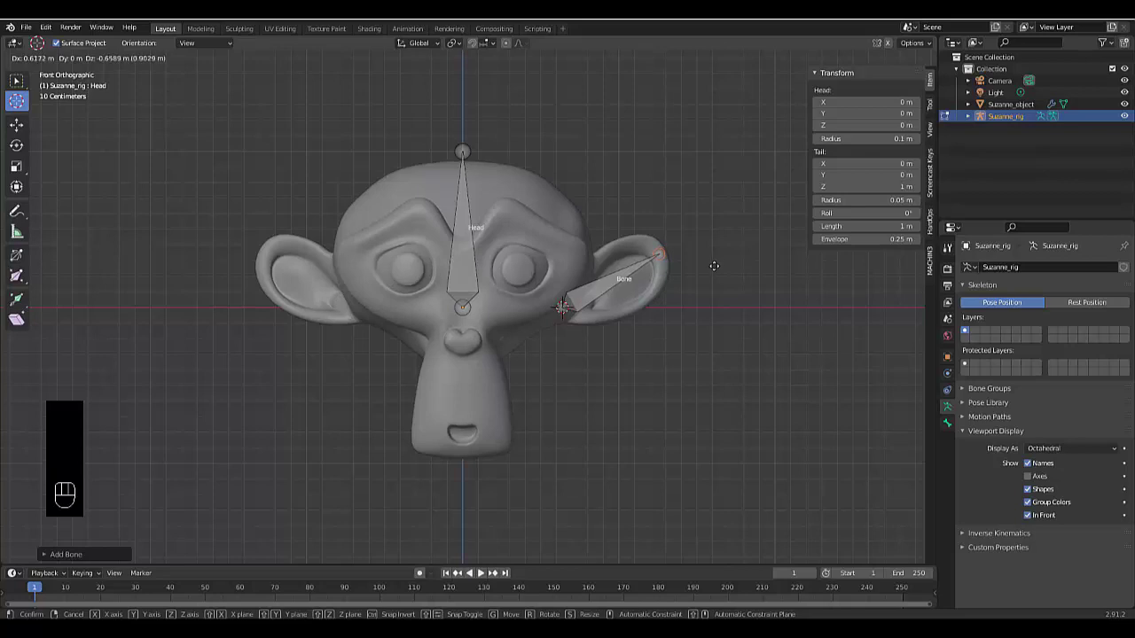
click(714, 266)
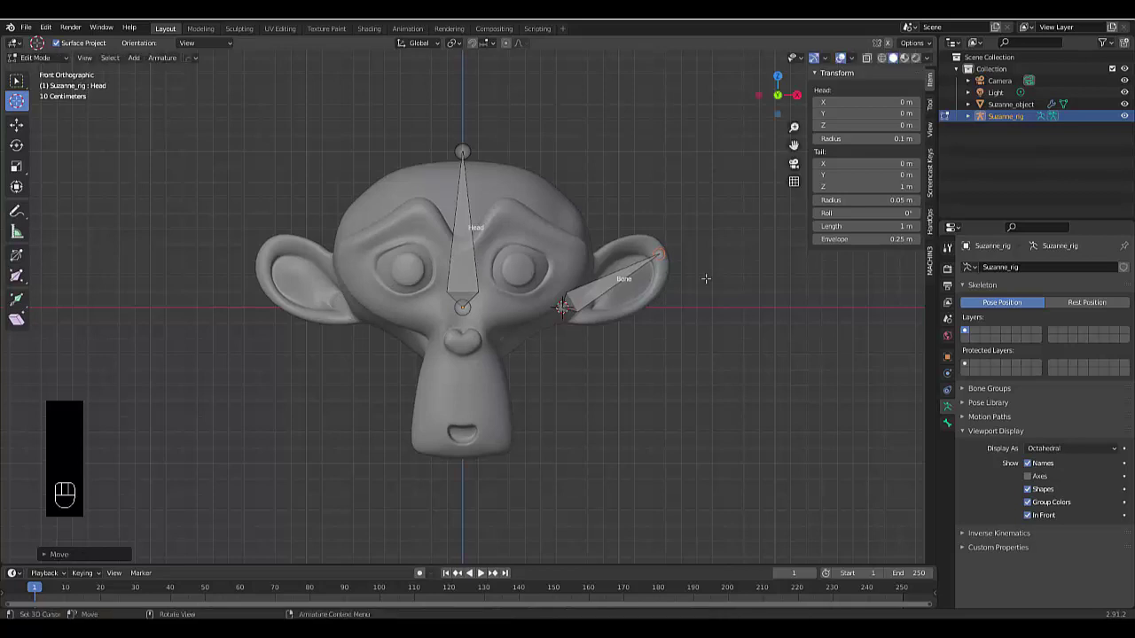
key(KP_7)
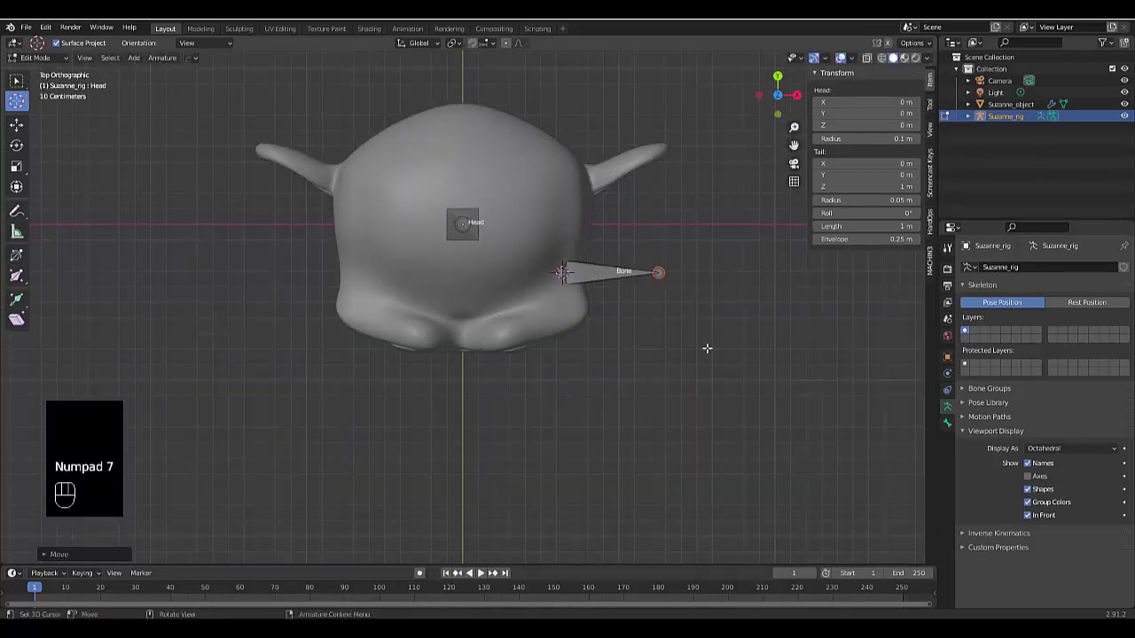
scroll(712, 264, up, 2)
key(g)
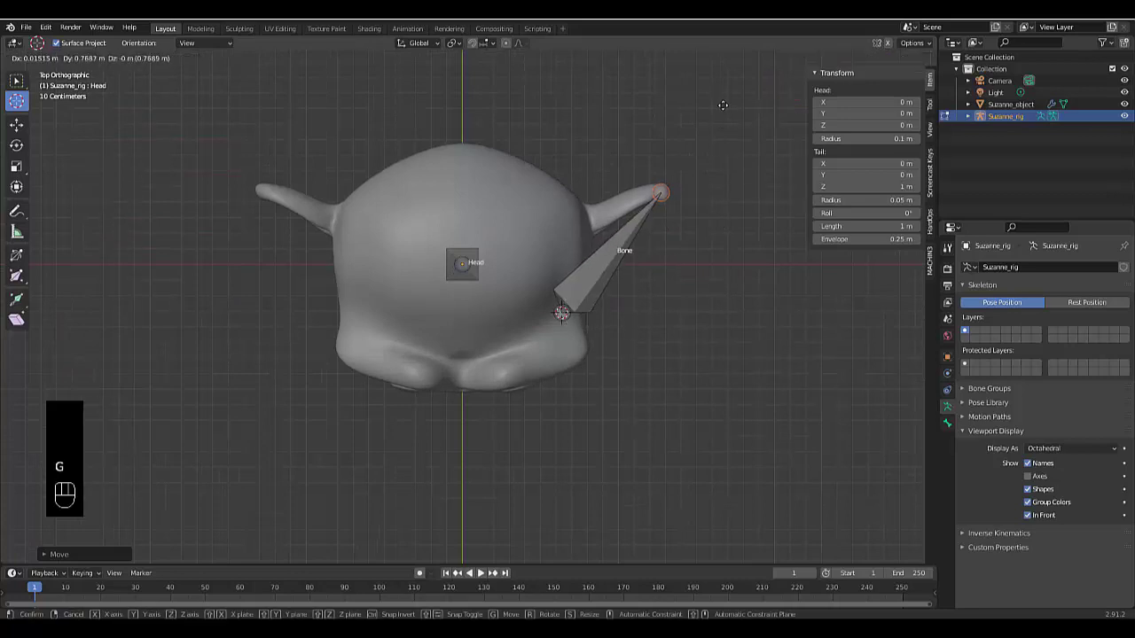
click(723, 104)
key(KP_1)
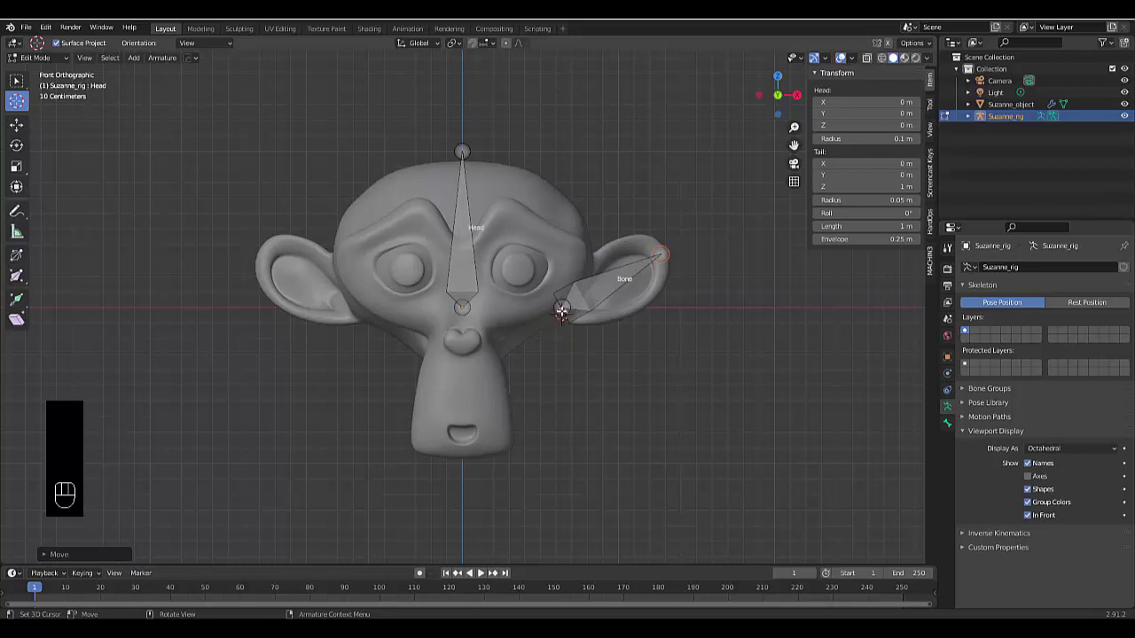
- Move the ear bone's head to the +X ear's base in top view, at about X 0.77, Y 0.27 m
click(16, 81)
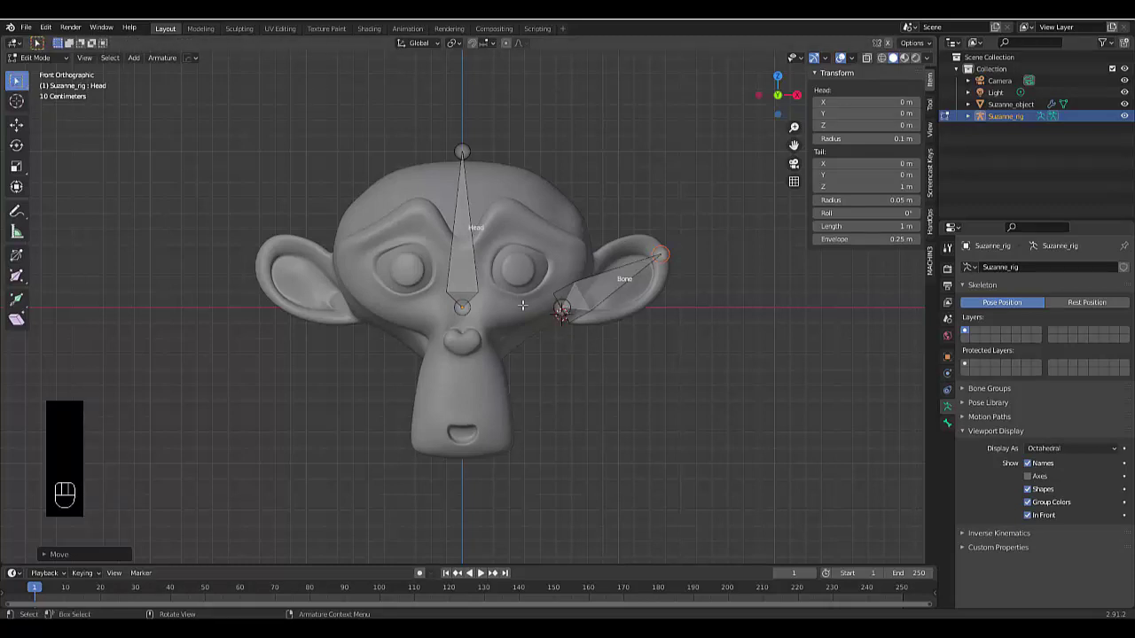
click(562, 308)
click(558, 310)
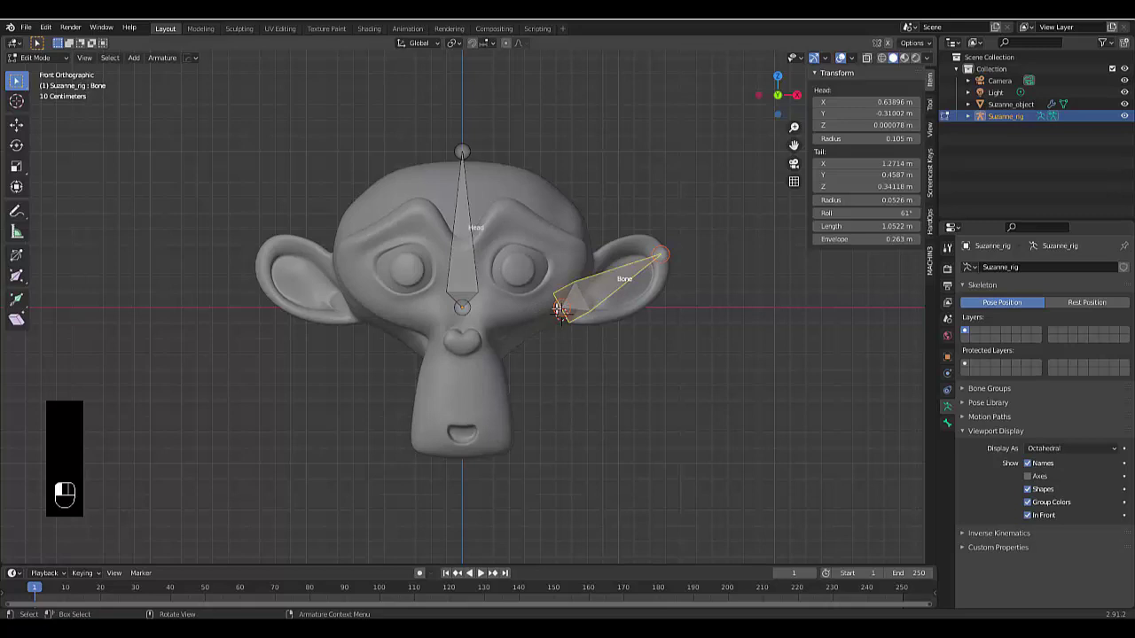
key(KP_7)
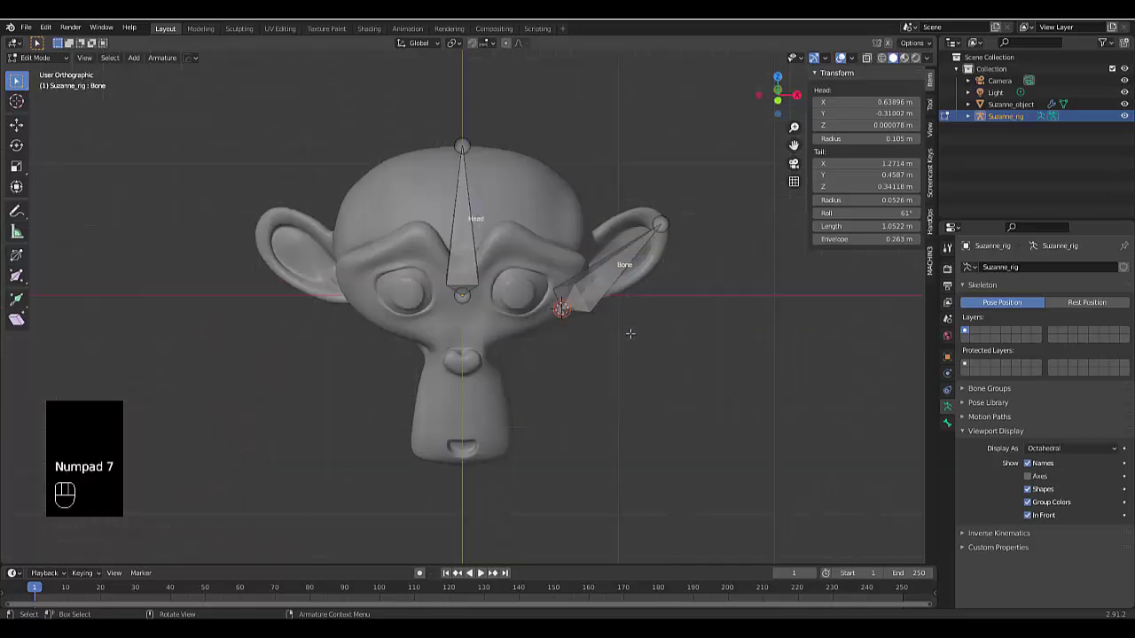
key(g)
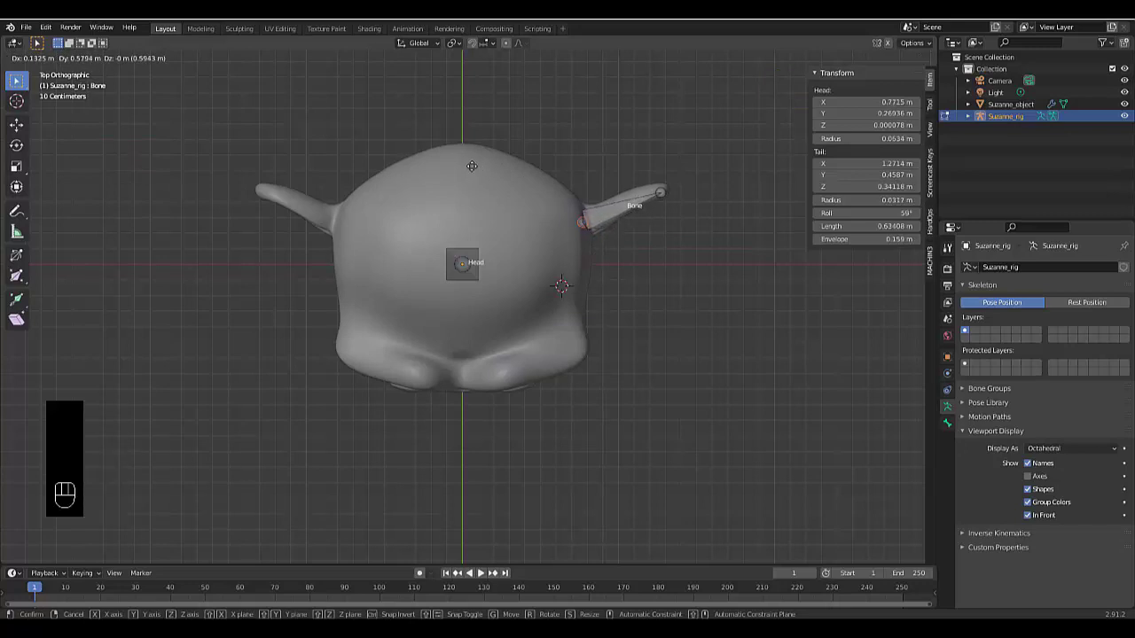
click(472, 166)
- Refine the ear bone's head position in front and top views to about X 0.71, Y 0.25, Z 0.11 m
key(KP_1)
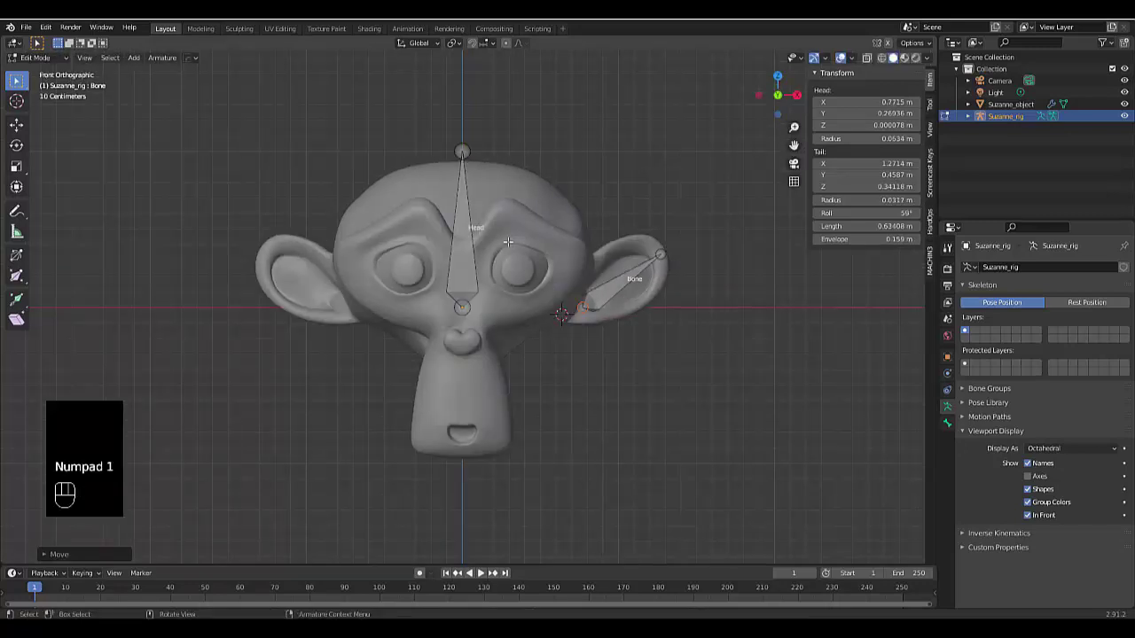
key(g)
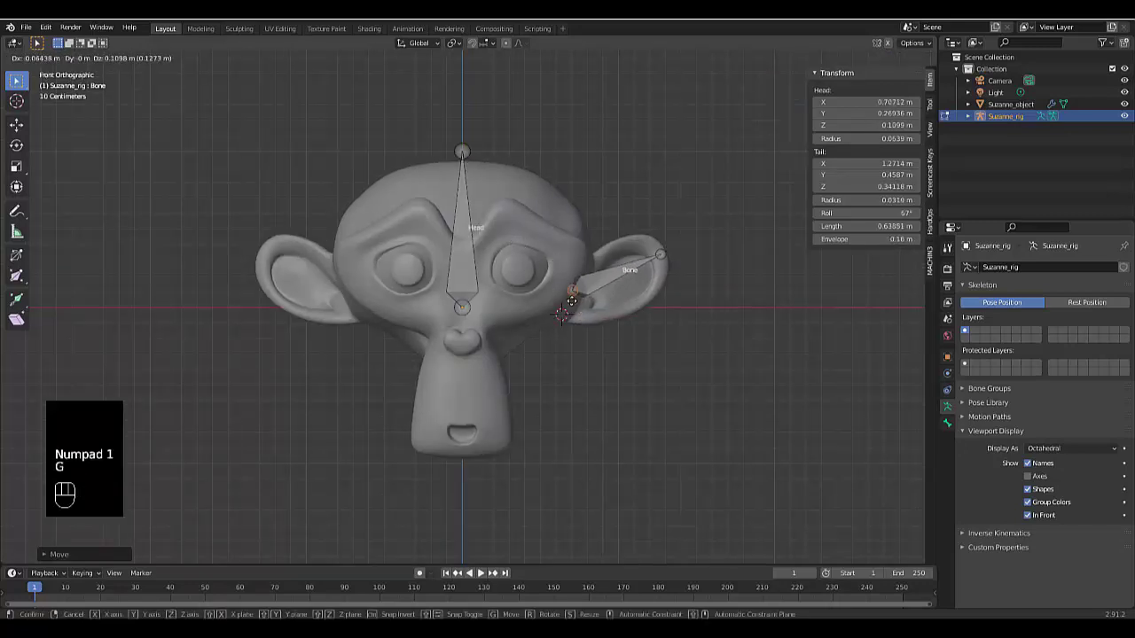
click(572, 301)
key(KP_7)
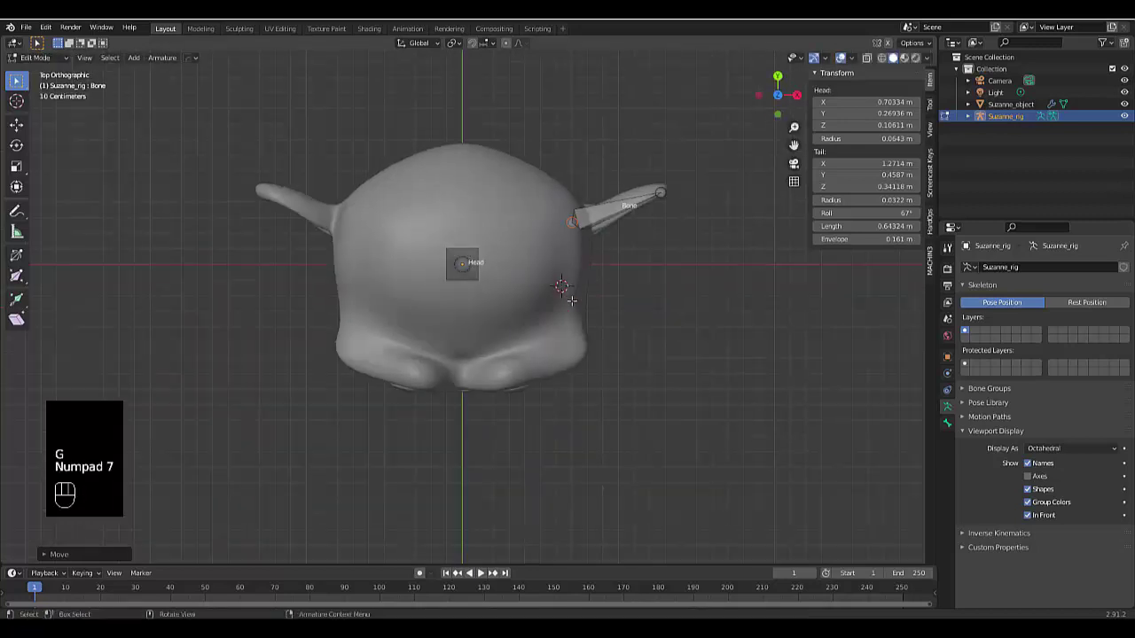
key(g)
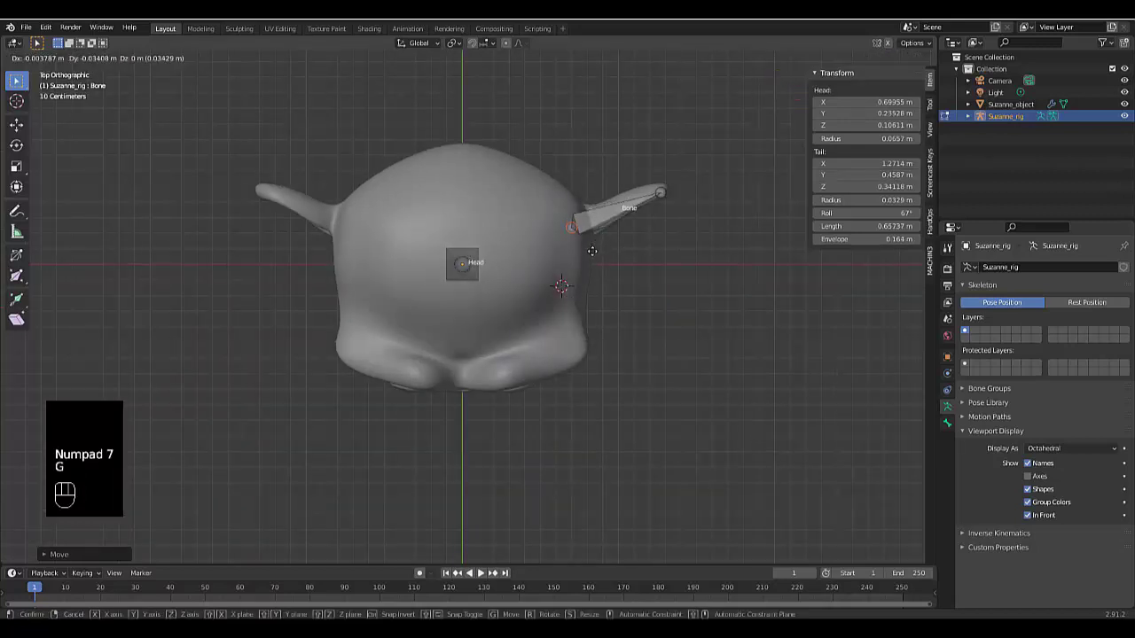
click(595, 247)
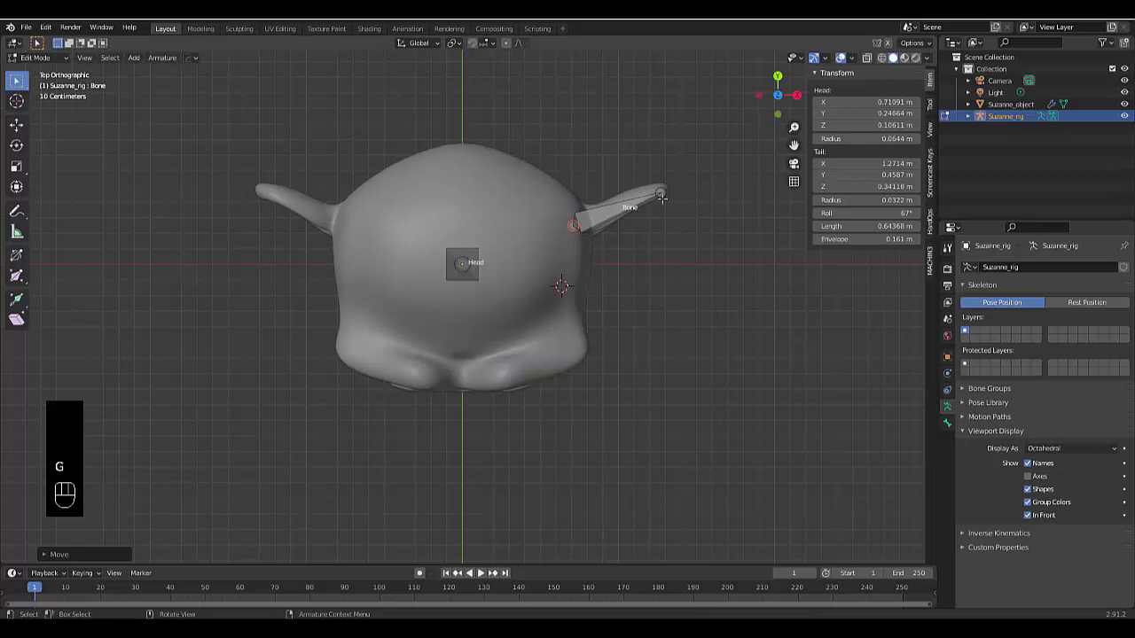
- Shift the ear bone's tail in top view to the ear's outer tip, at about X 1.30, Y 0.49 m
click(662, 193)
key(g)
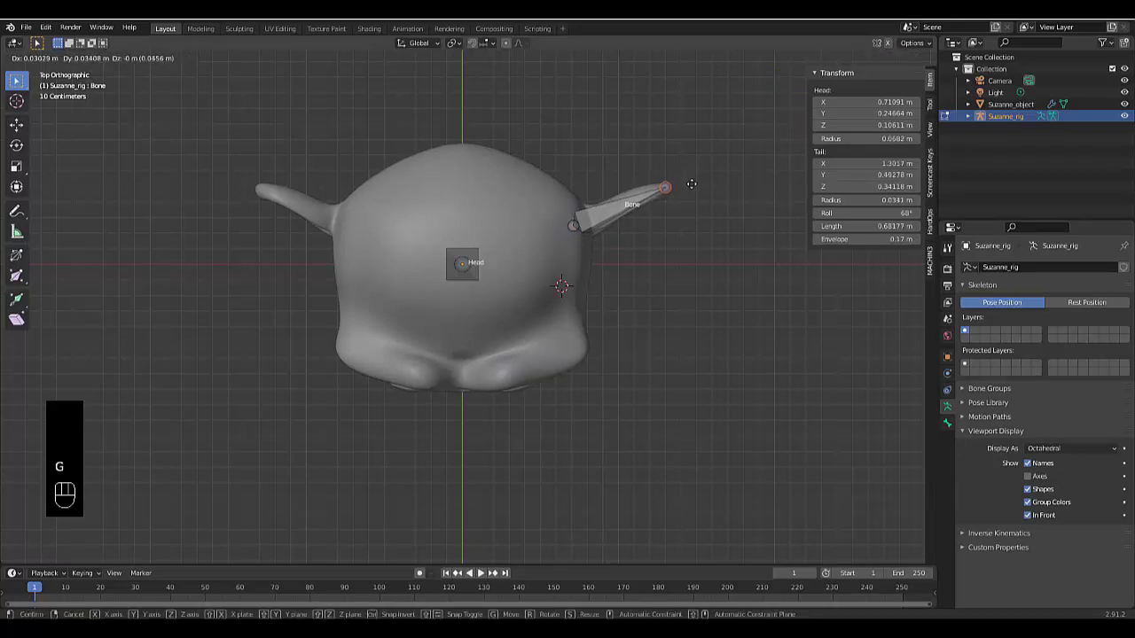
click(691, 184)
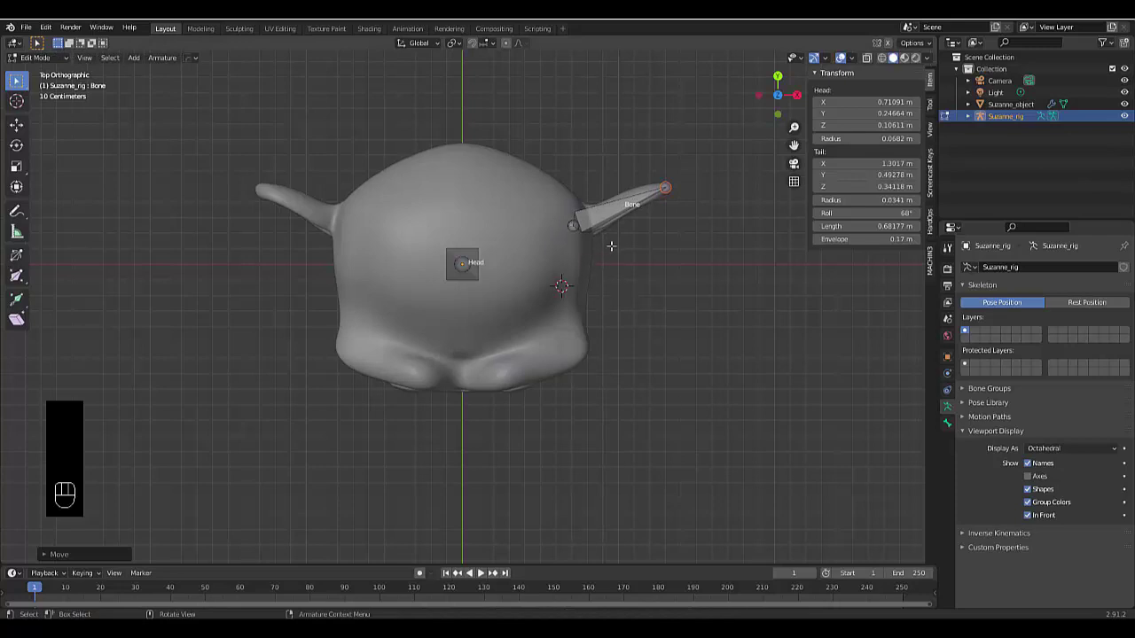
- Rename the new bone at the +X ear as Ear.L
click(612, 215)
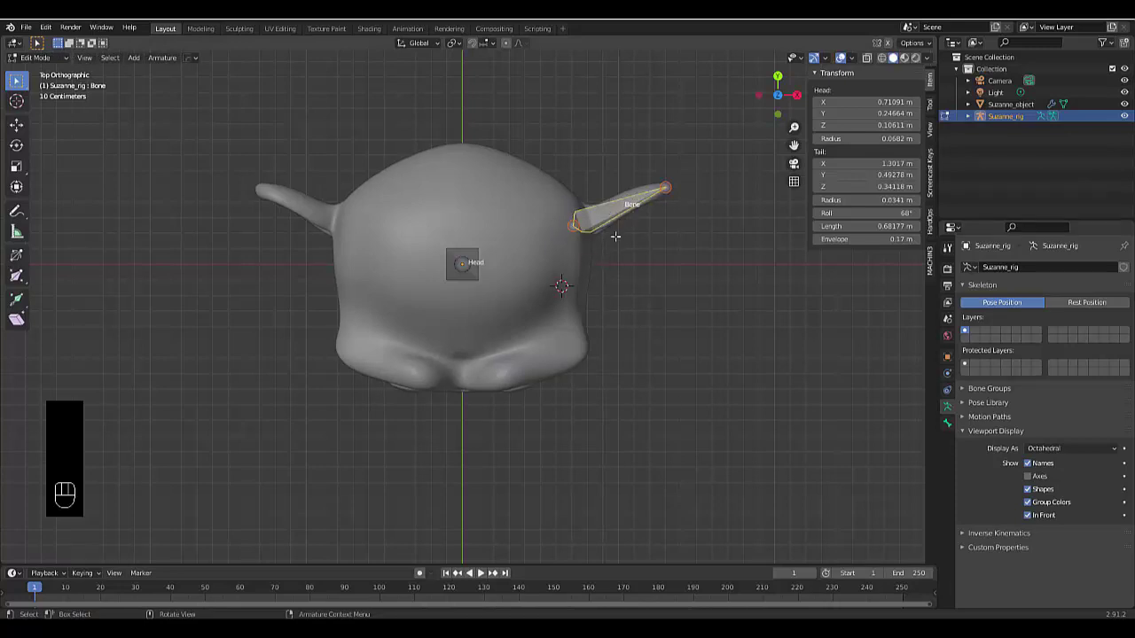
click(648, 282)
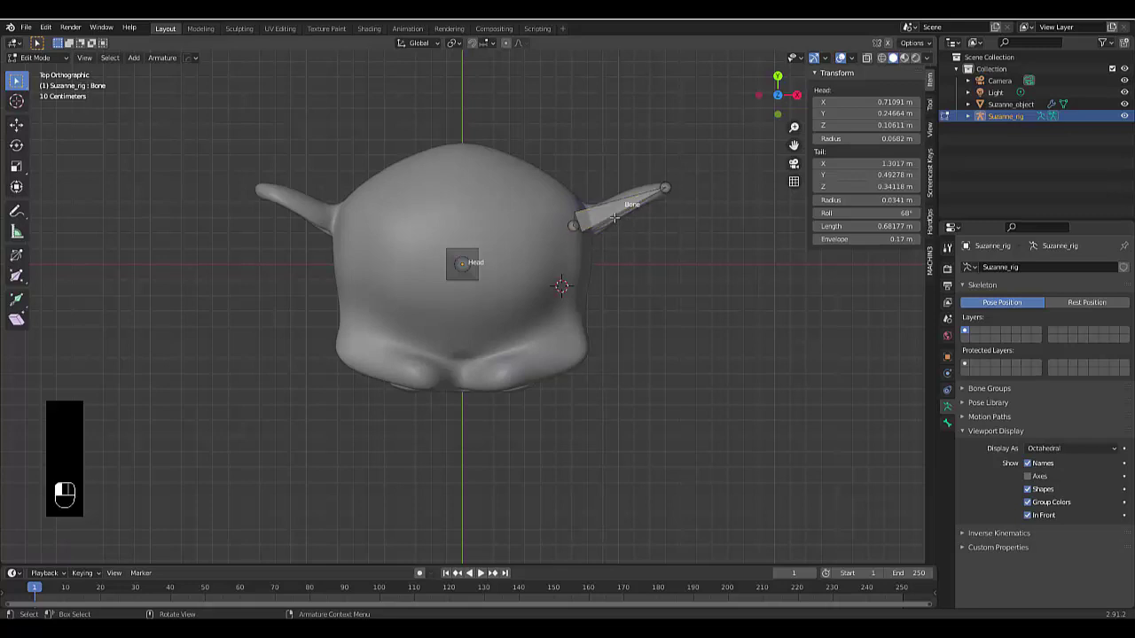
click(615, 217)
key(F2)
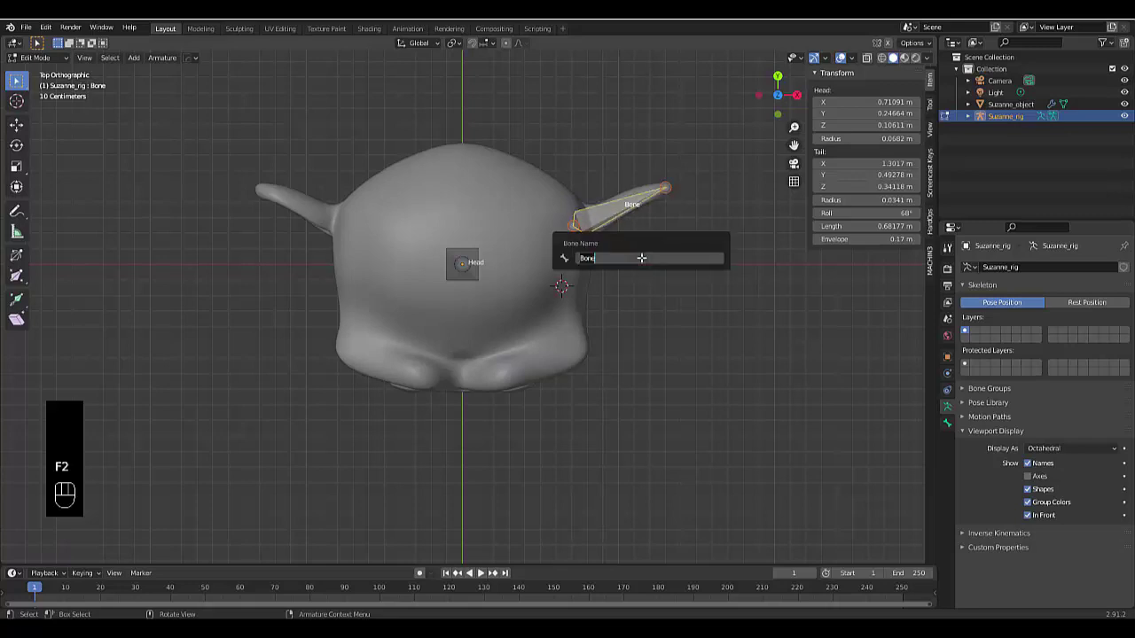
text(Ear.L)
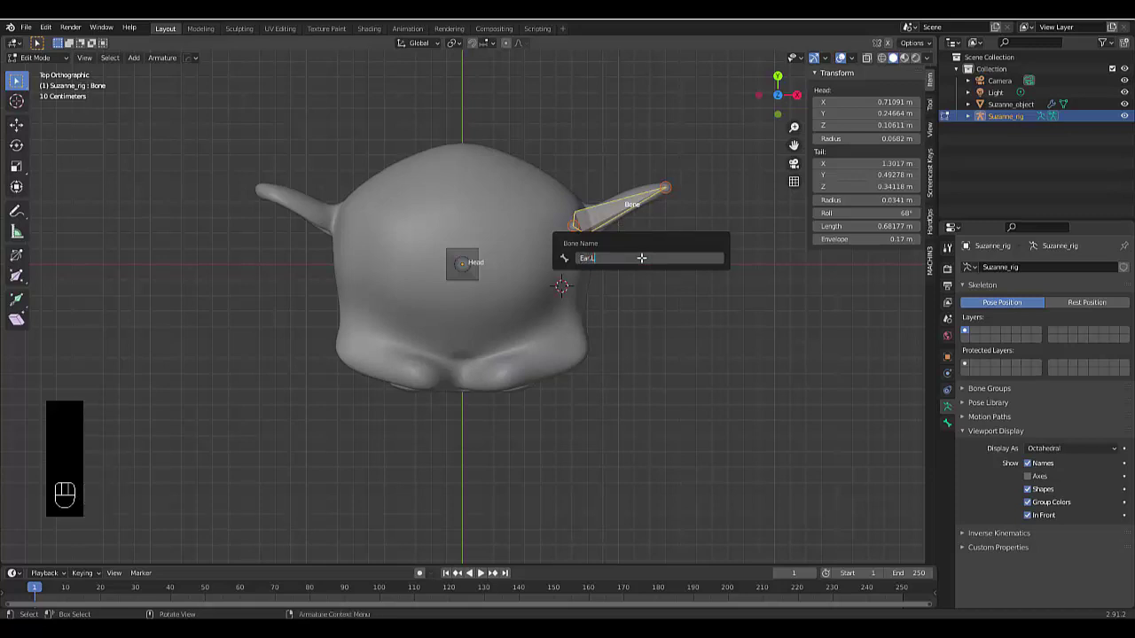
key(Return)
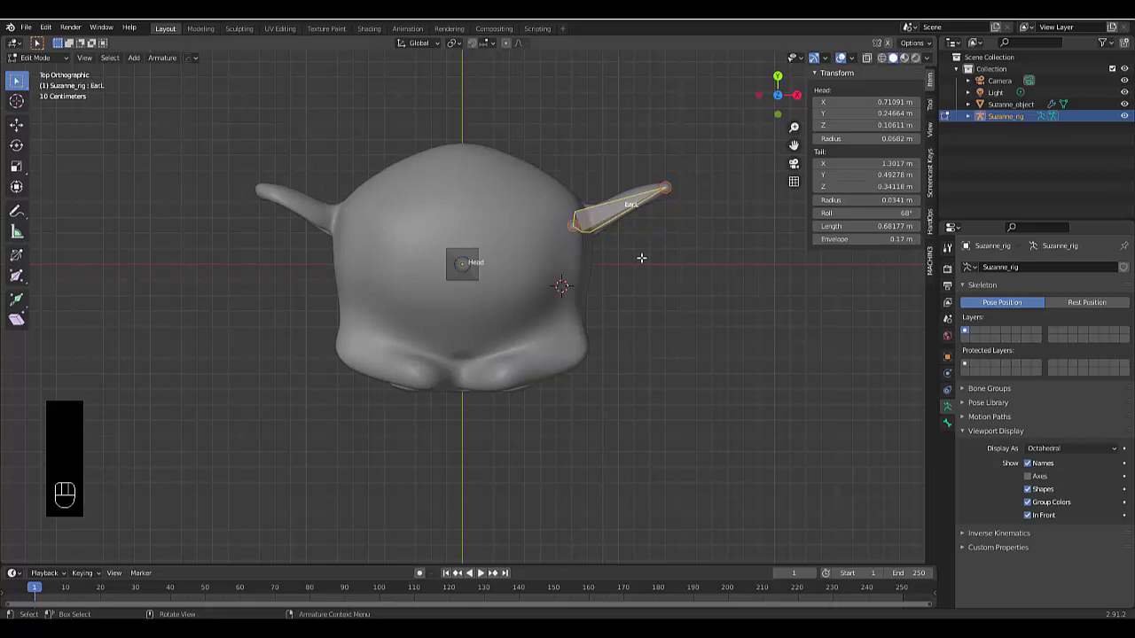
- Set Head as the parent of the Ear.L bone in its bone relations, leaving it unconnected
key(KP_1)
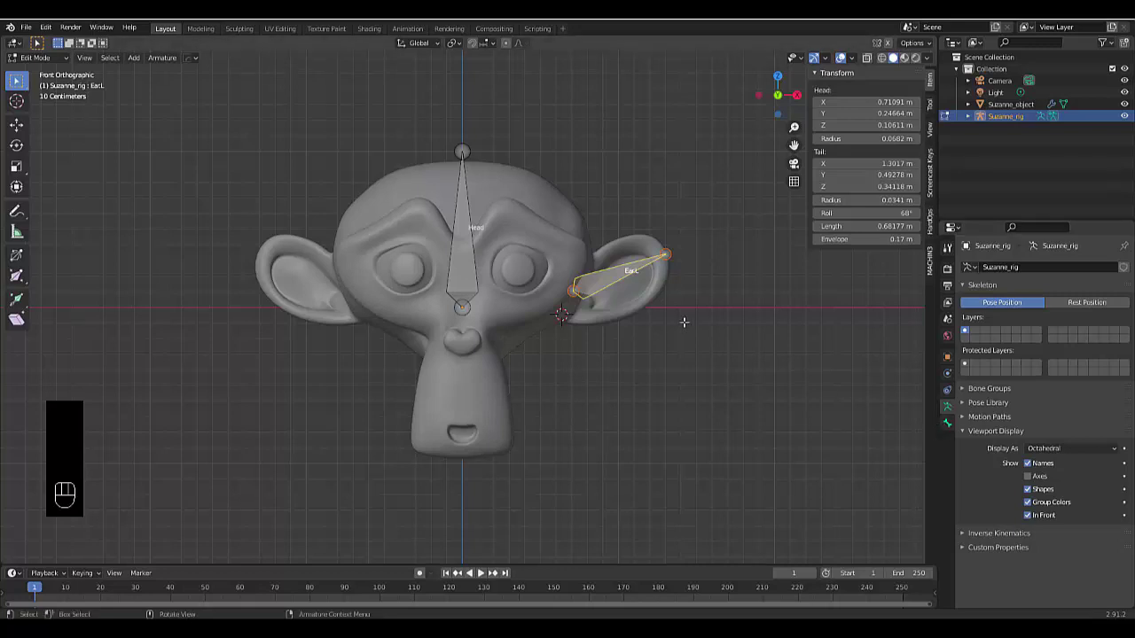
click(947, 425)
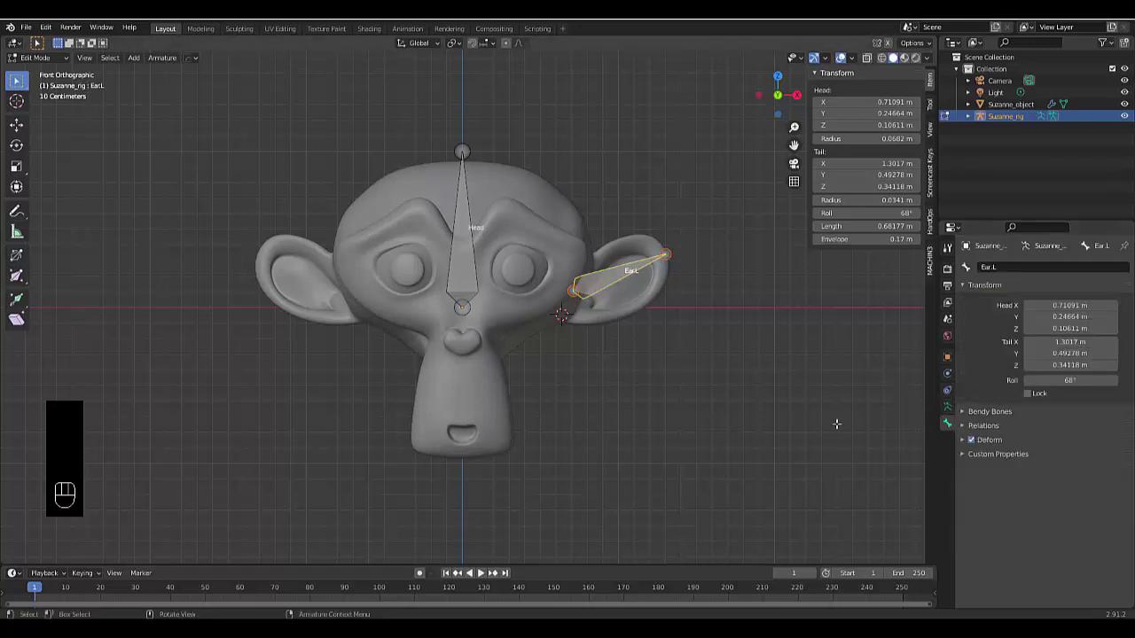
click(971, 426)
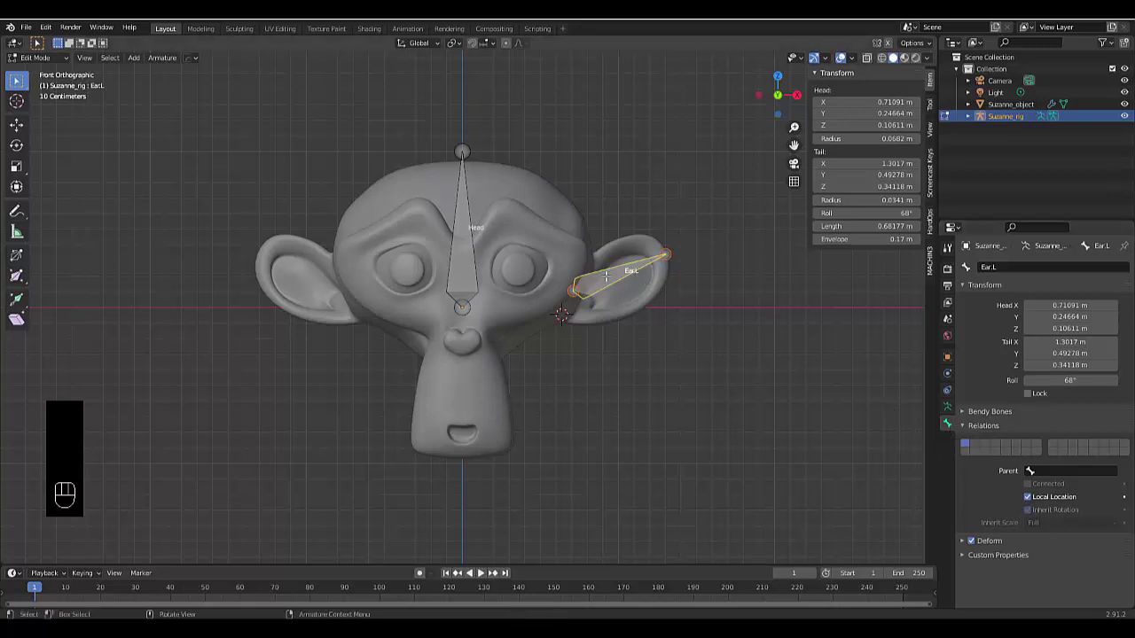
click(1049, 471)
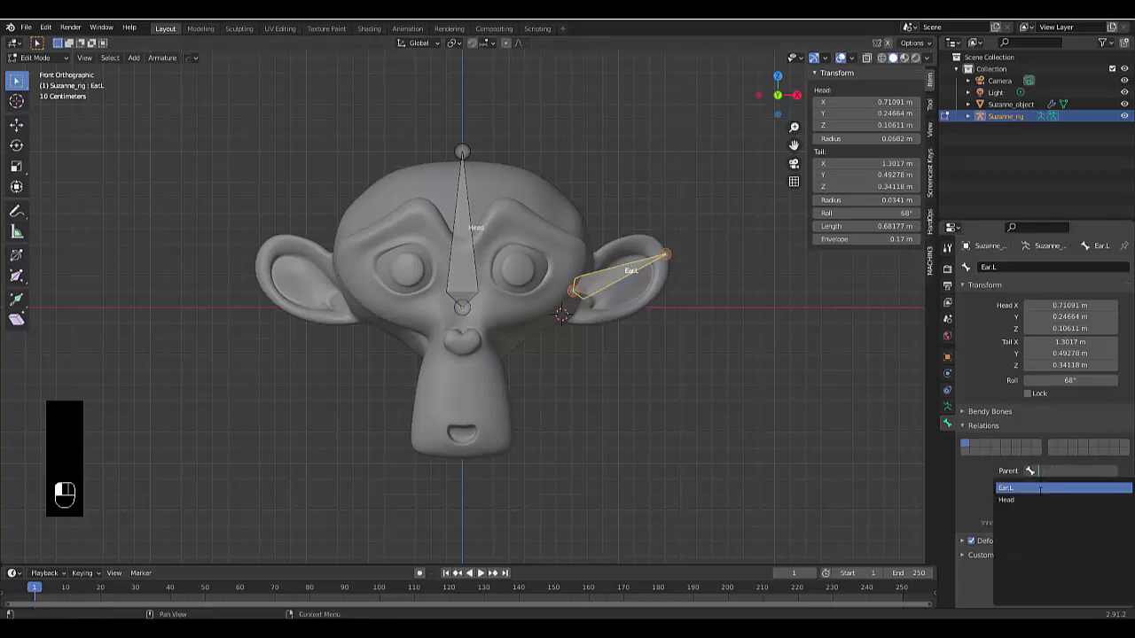
click(1006, 499)
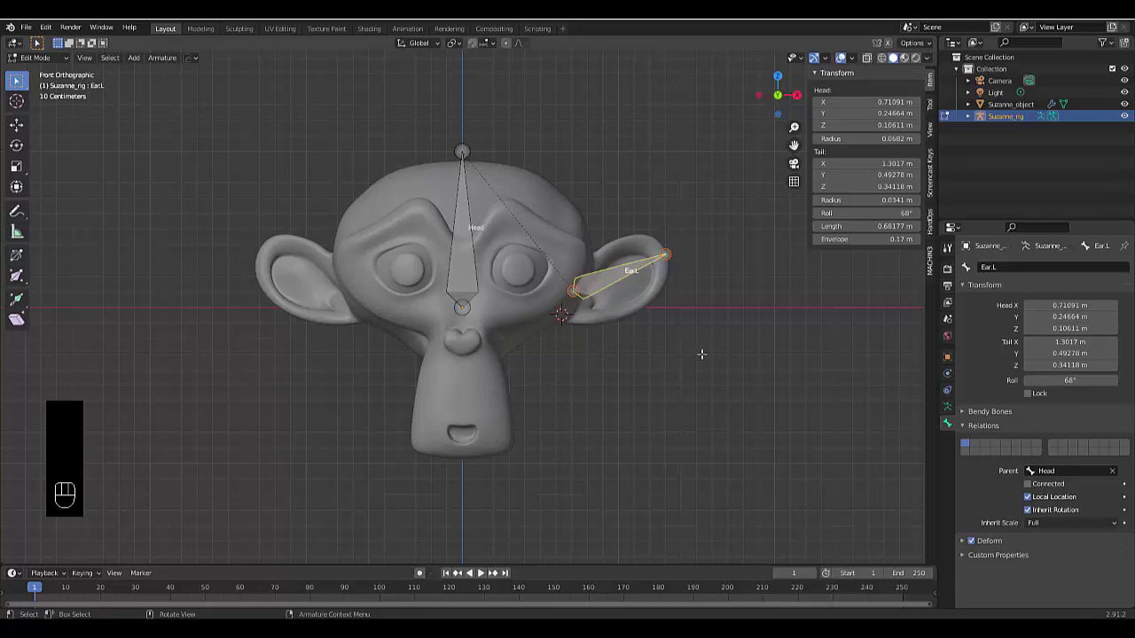
- Symmetrize the Ear.L bone to create a mirrored bone in the opposite ear
scroll(656, 365, down, 3)
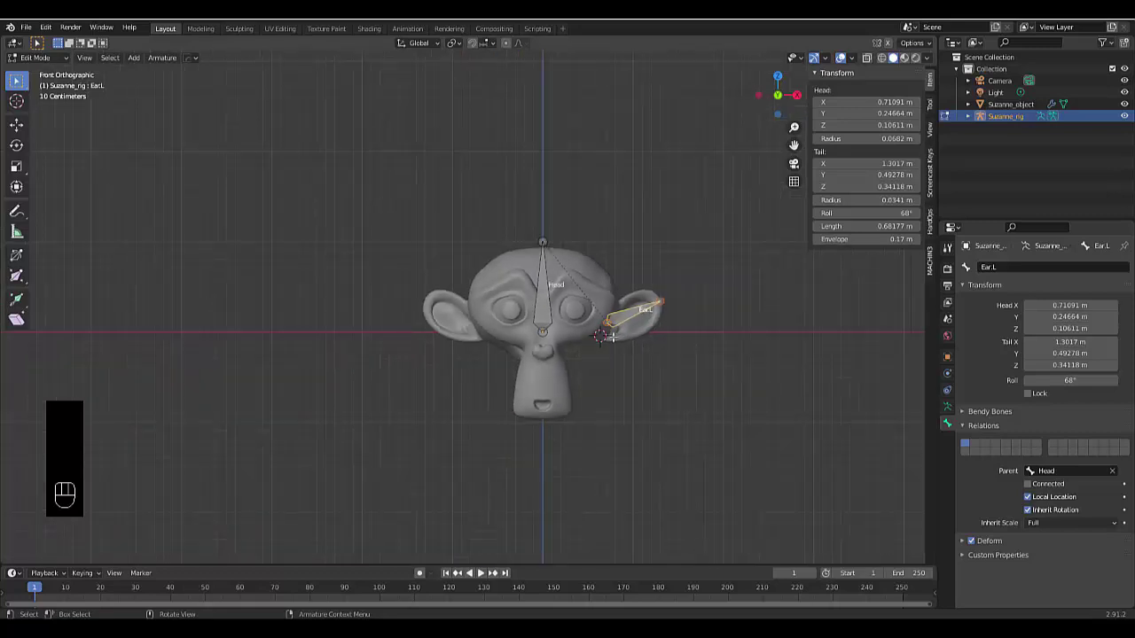
scroll(611, 337, up, 2)
right_click(614, 374)
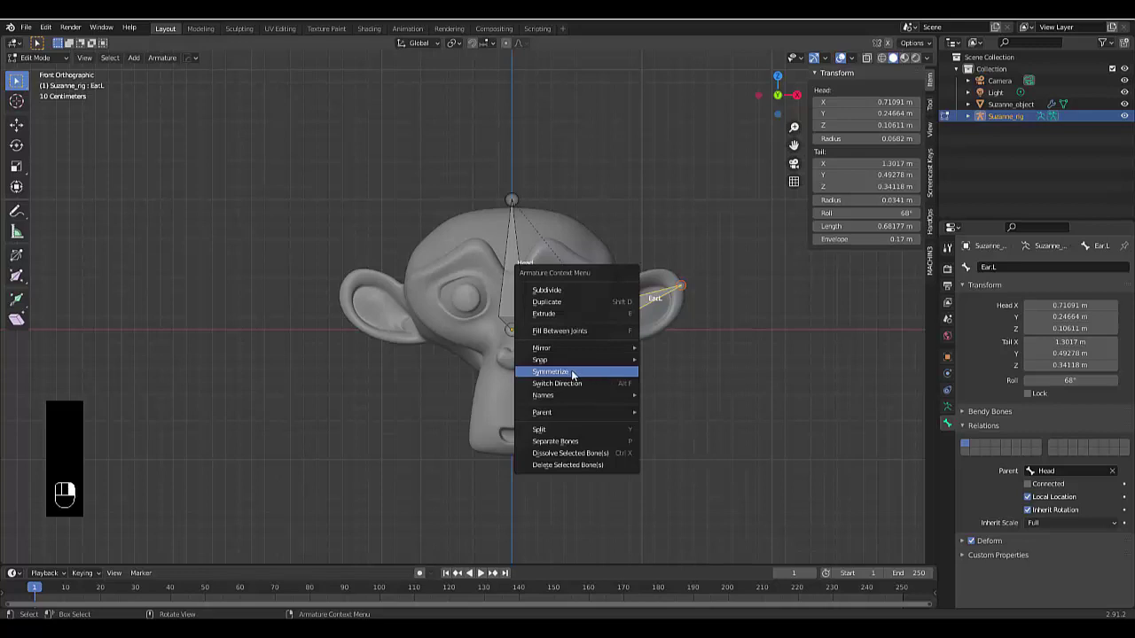
click(572, 373)
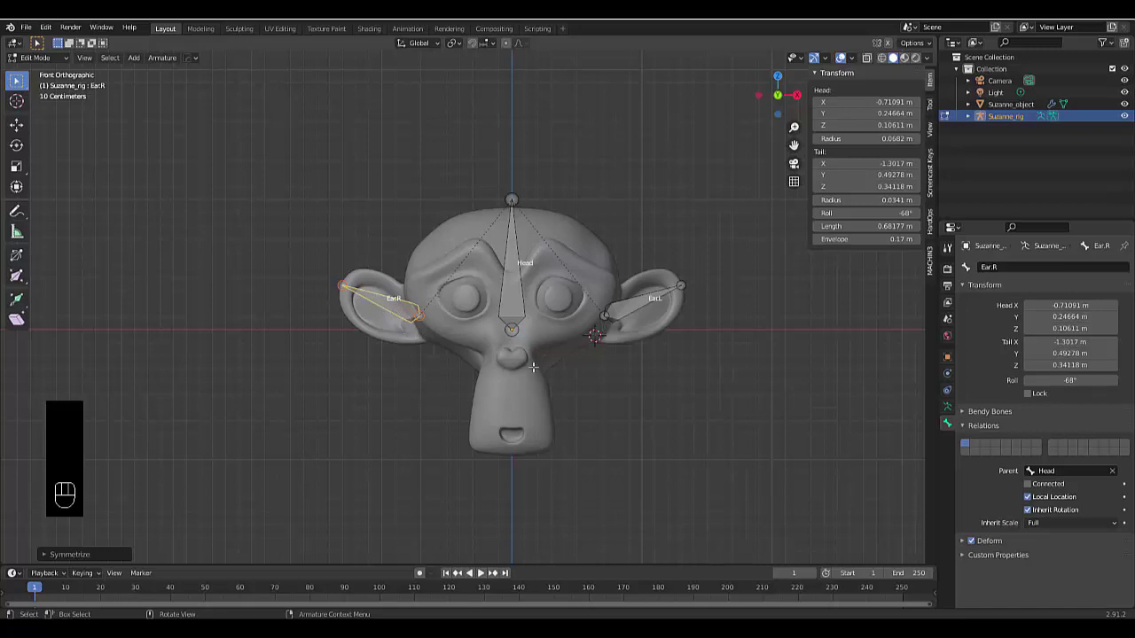
shift+middle_drag(563, 315, 536, 328)
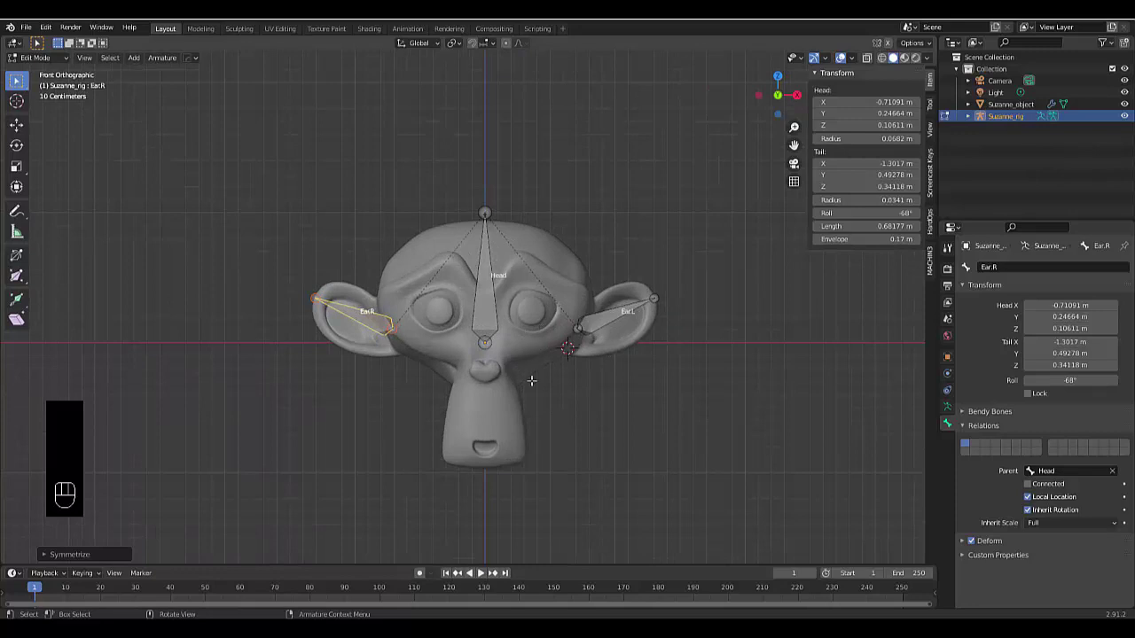
- Leave armature editing, select the Suzanne_object mesh and switch it to Weight Paint mode
key(Tab)
key(Tab)
click(449, 395)
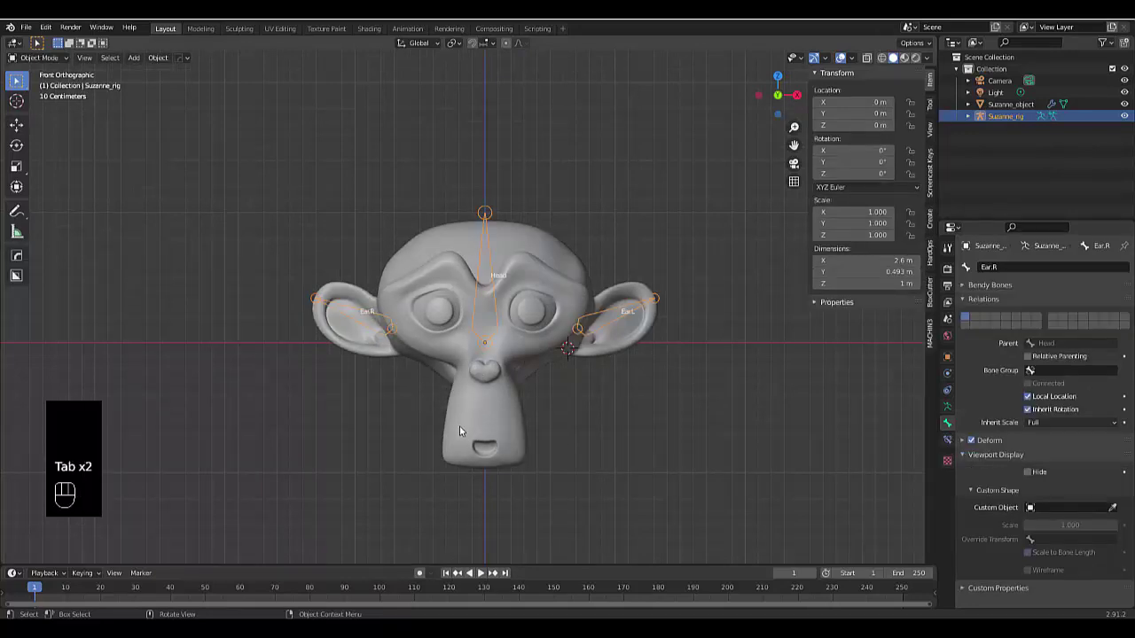
click(479, 438)
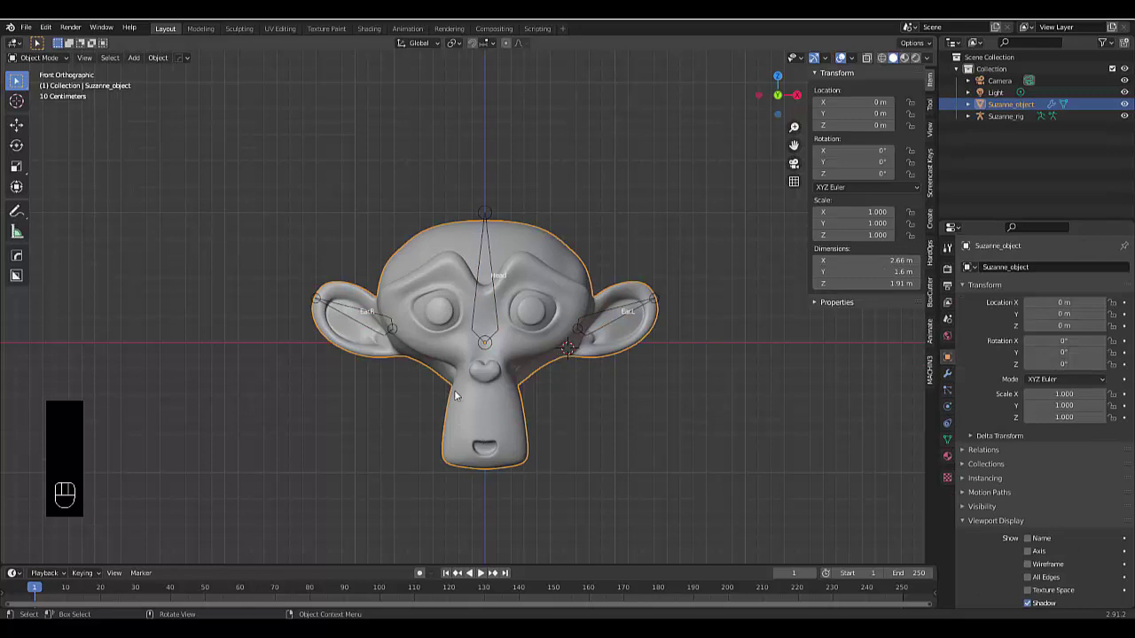
key(Tab)
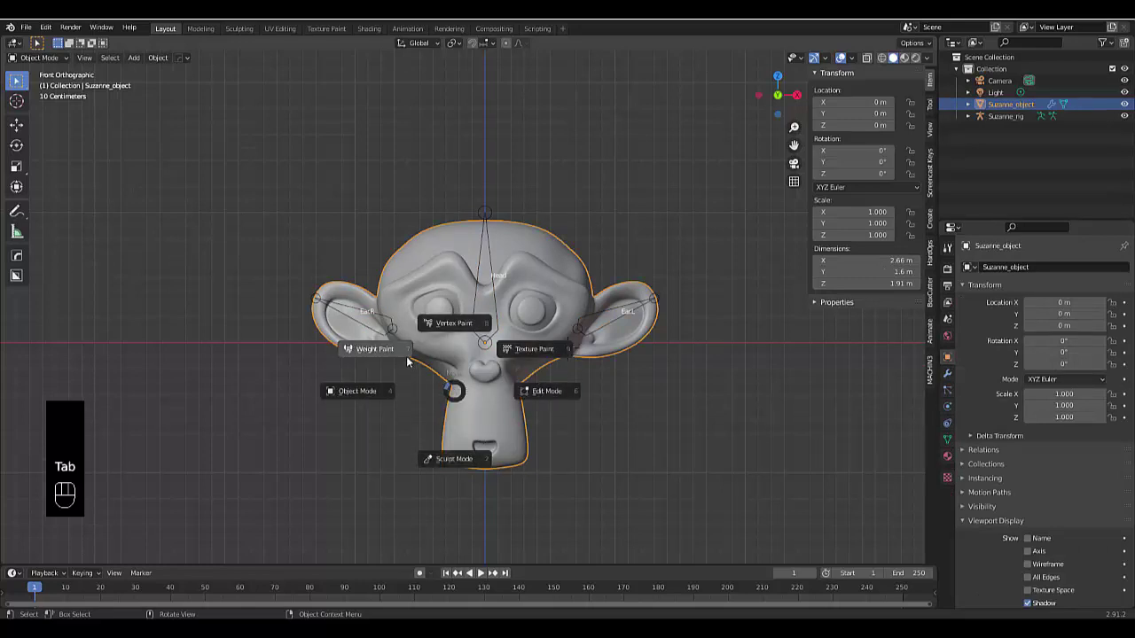
click(408, 360)
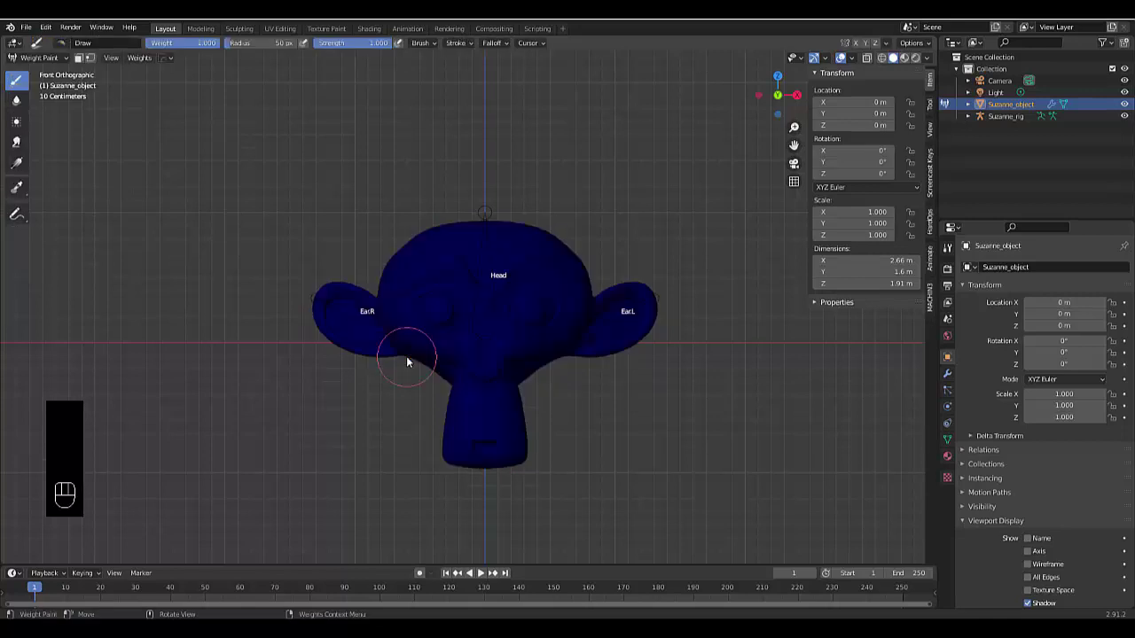
- Add three vertex groups to Suzanne_object and name the first one Head
click(947, 441)
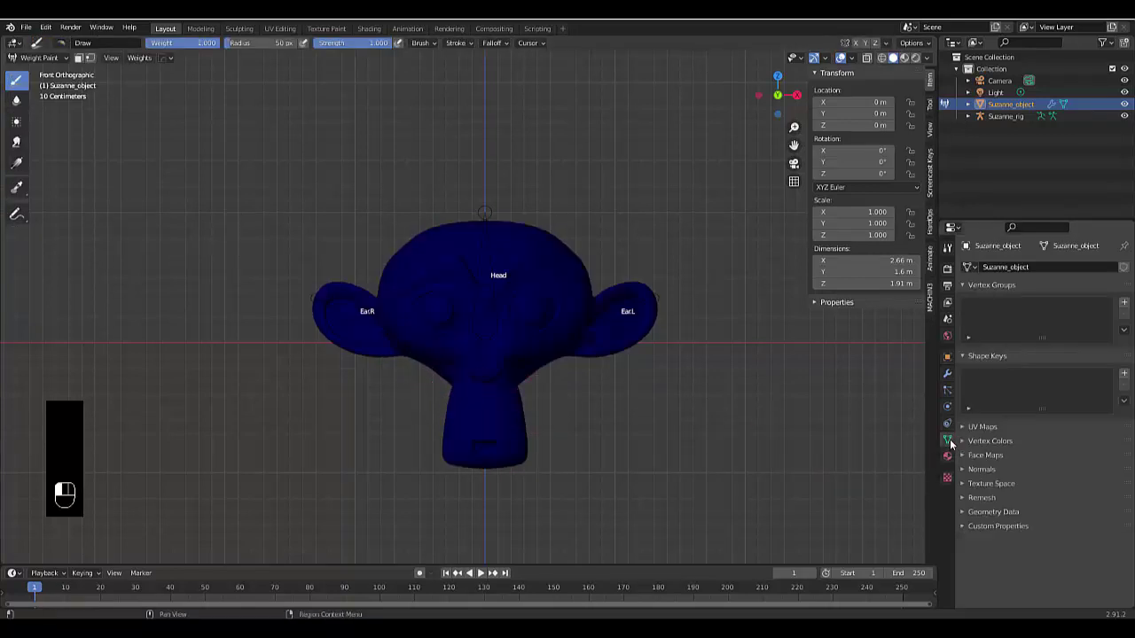
click(1123, 304)
click(1124, 304)
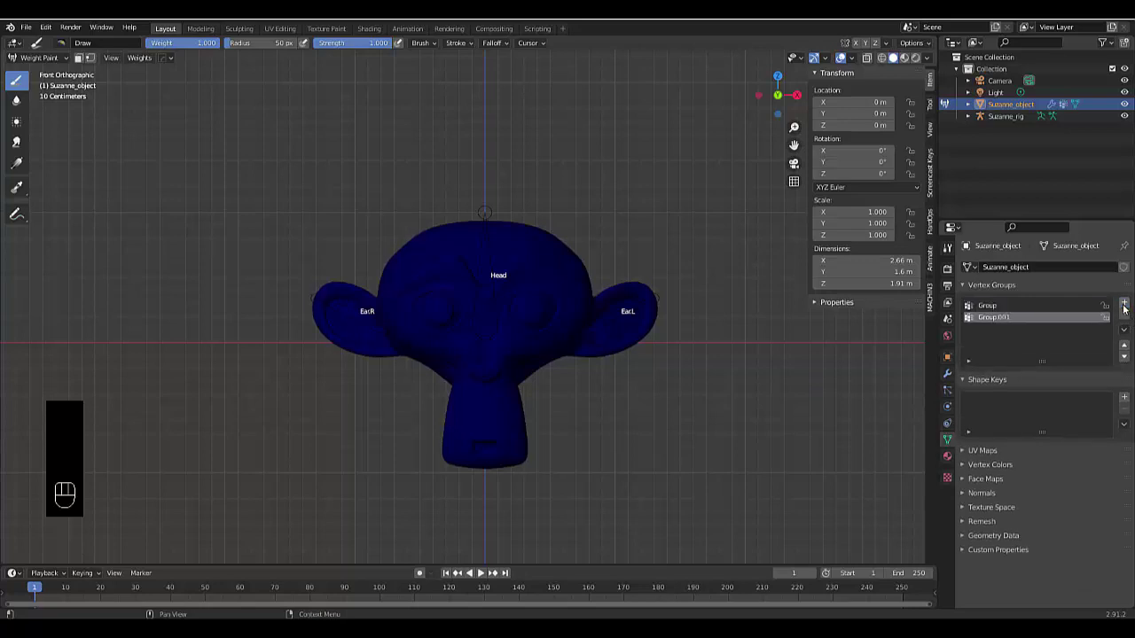
click(1123, 304)
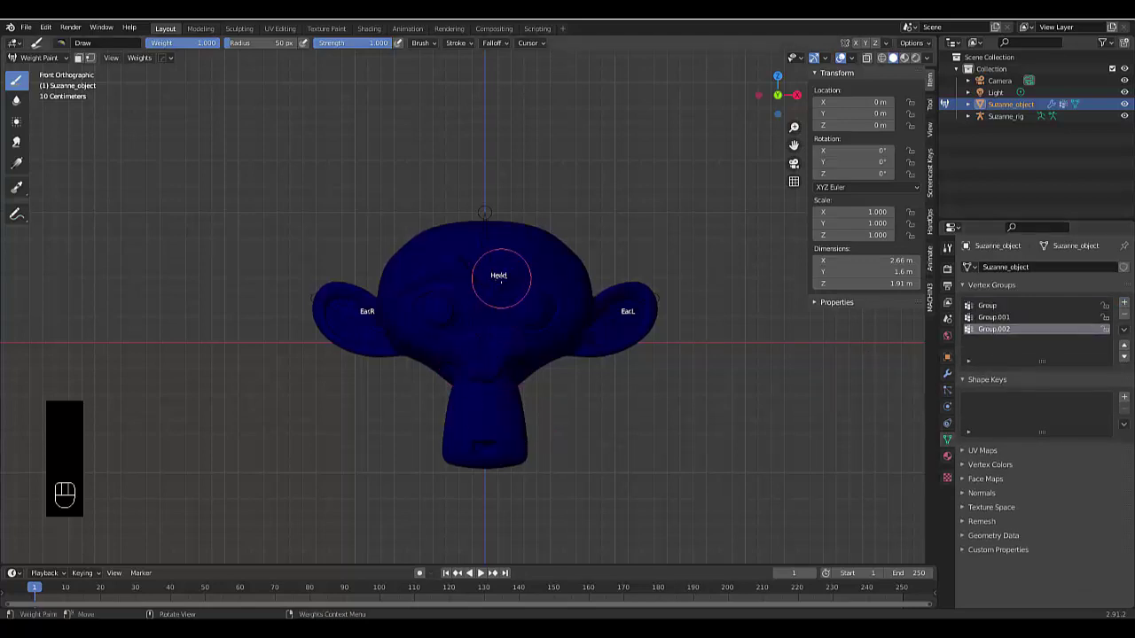
double_click(984, 306)
text(H)
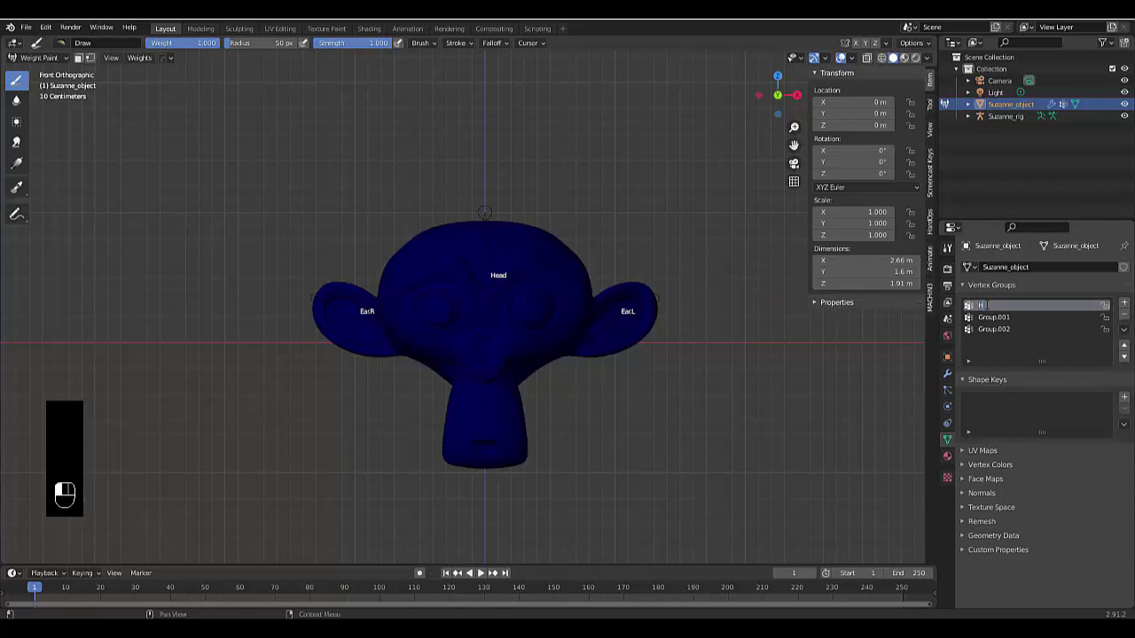
text(ead)
click(1103, 275)
- Rename the second vertex group as Ear.L and the third as Ear.R
double_click(993, 317)
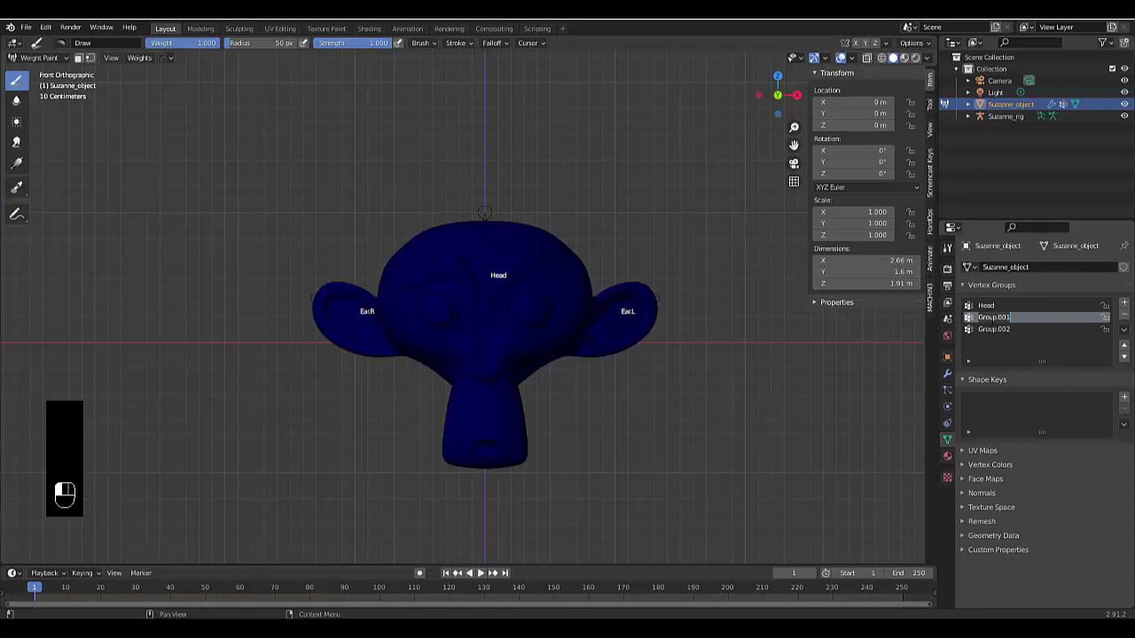
text(Ea)
text(r_)
double_click(997, 329)
text(Ear)
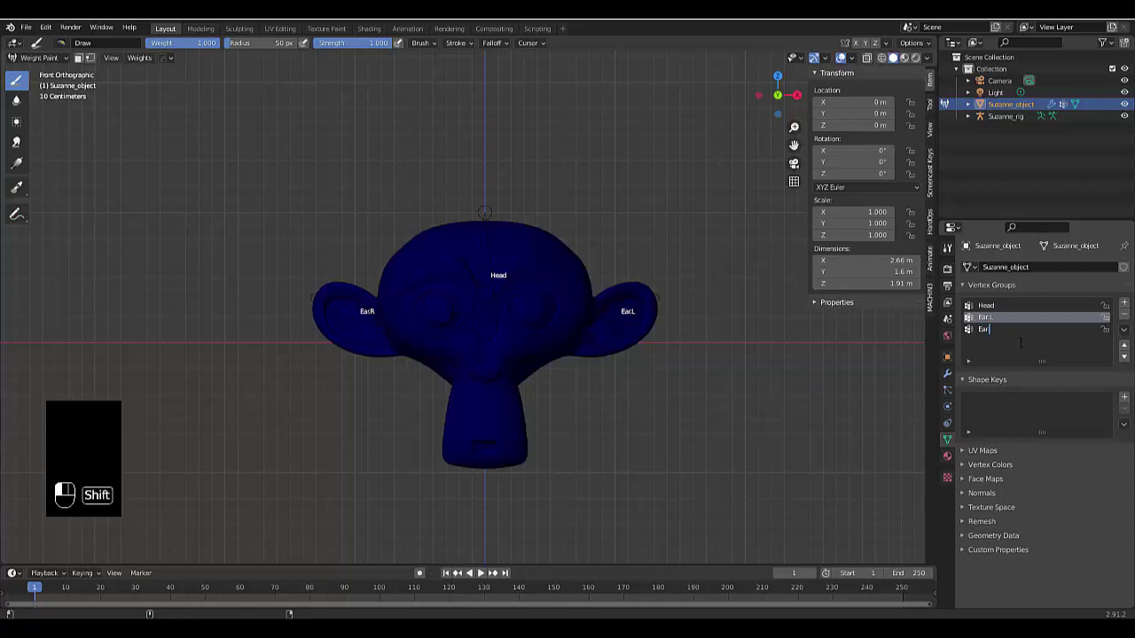
text(.R)
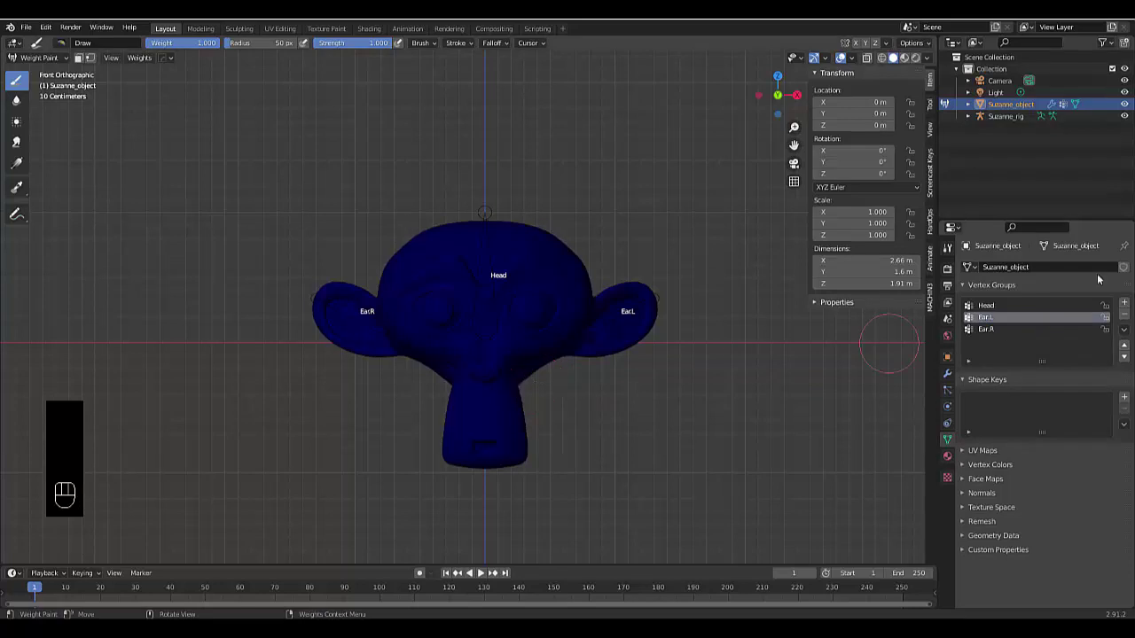
- Leave Weight Paint mode, put Suzanne_rig into Pose Mode and select the Ear.L bone
key(Tab)
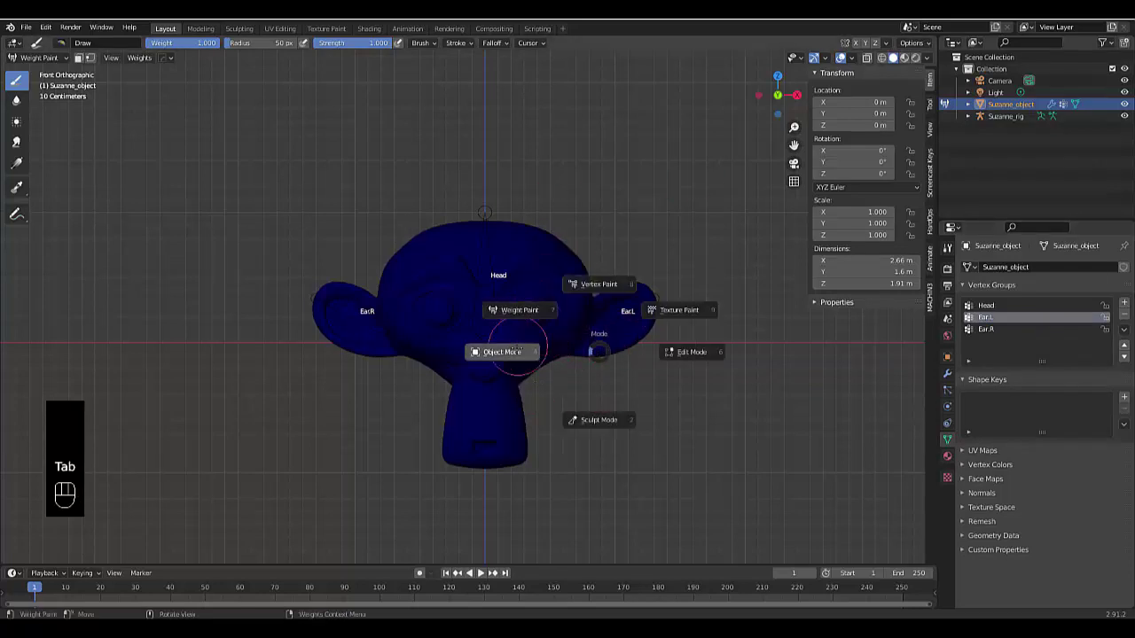
click(545, 350)
click(647, 309)
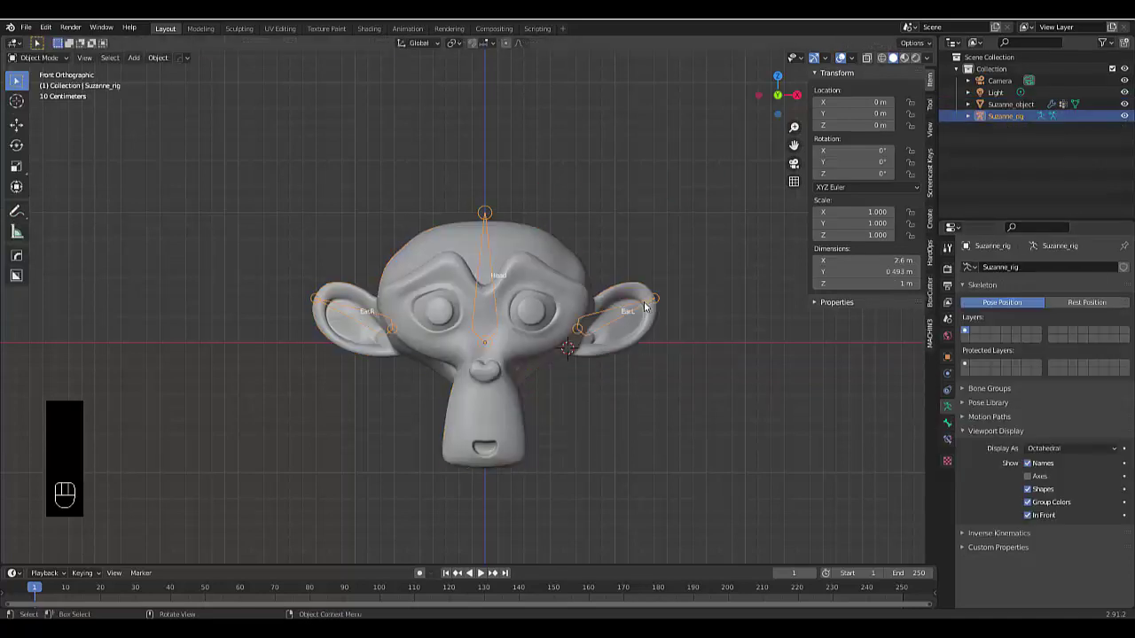
key(Tab)
click(628, 383)
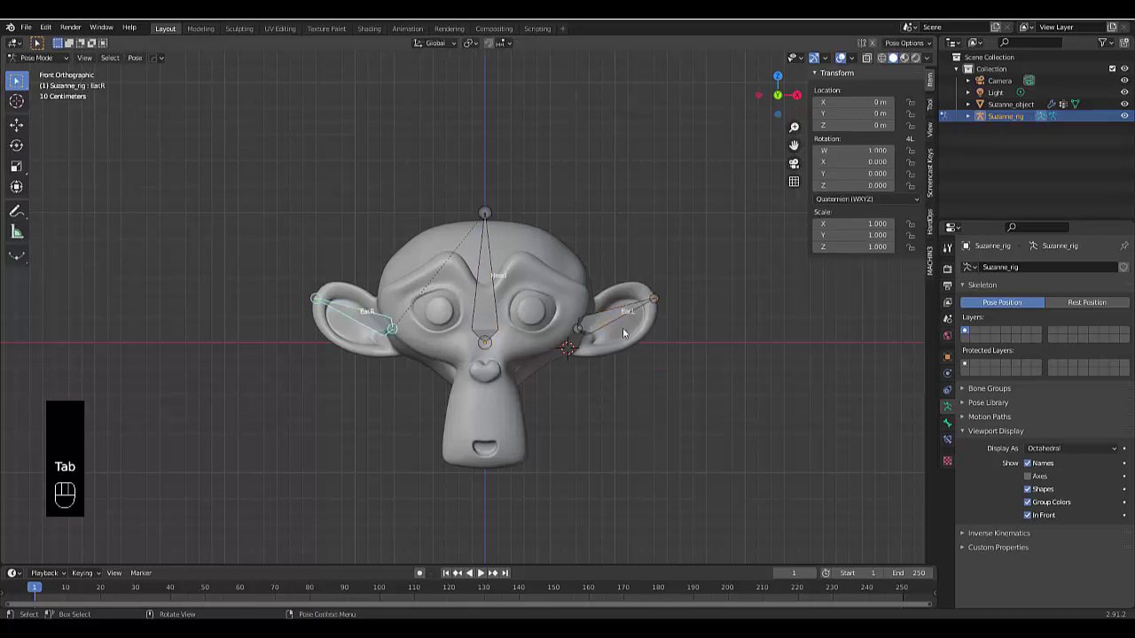
click(610, 313)
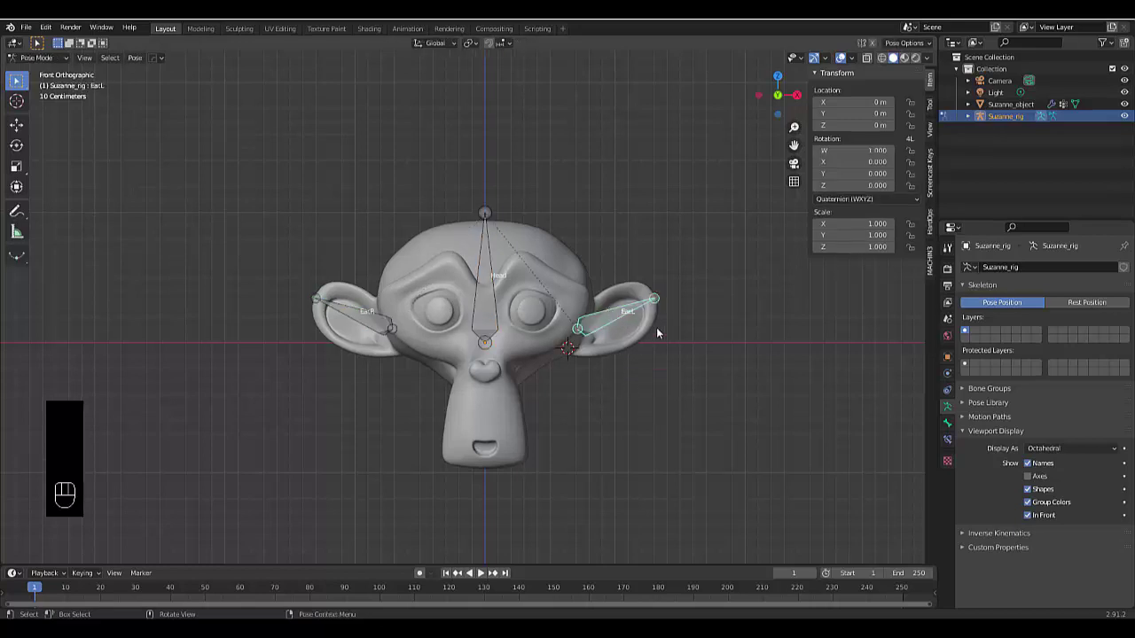
- Recalculate the Ear.L bone's roll to the Global +Z Axis in the armature's Edit Mode
scroll(656, 327, up, 3)
middle_drag(609, 326, 705, 283)
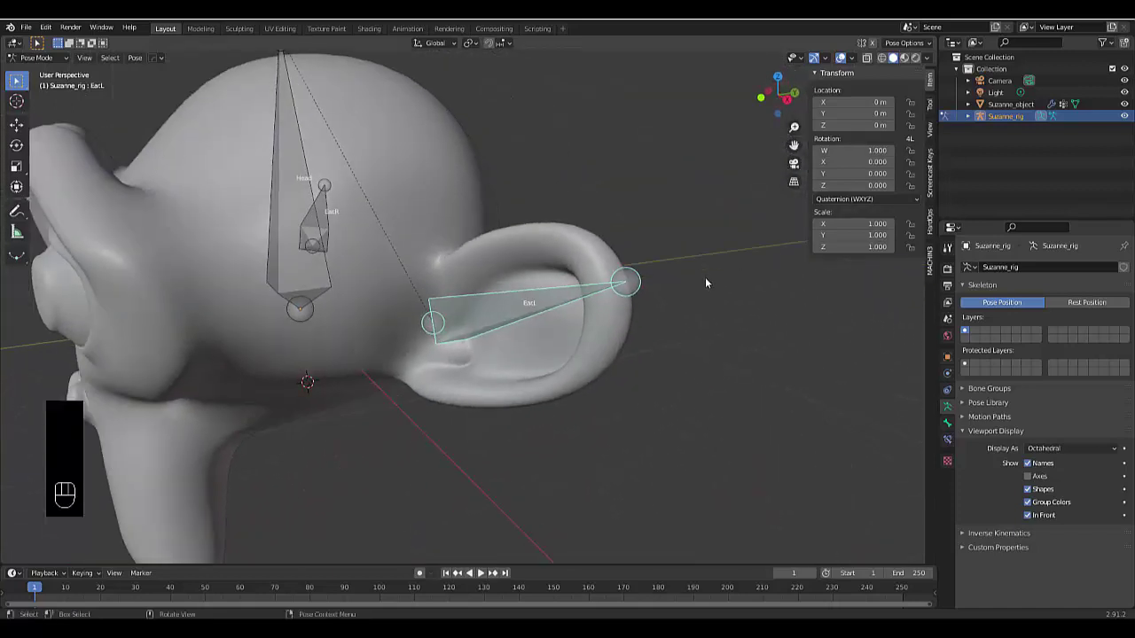
key(shift+n)
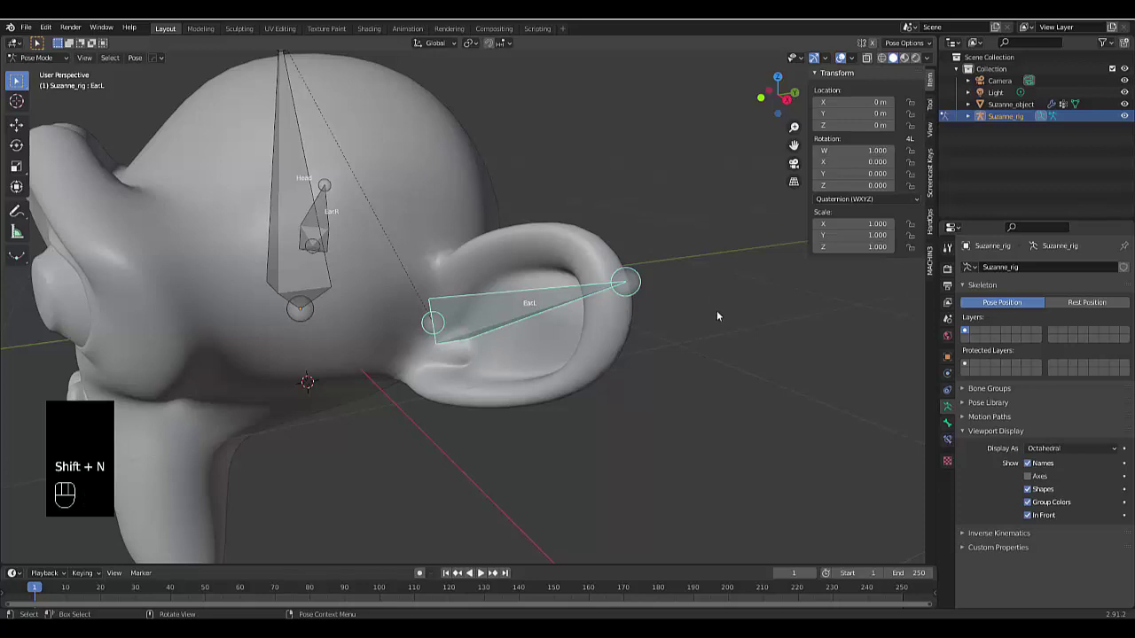
right_click(703, 301)
key(Tab)
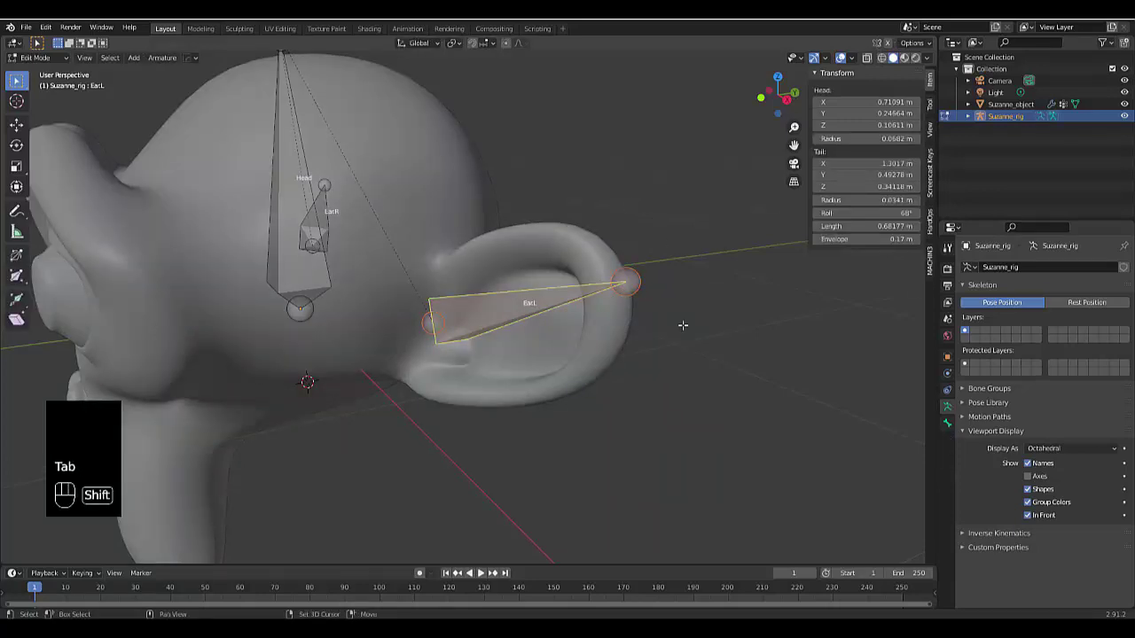
key(shift+n)
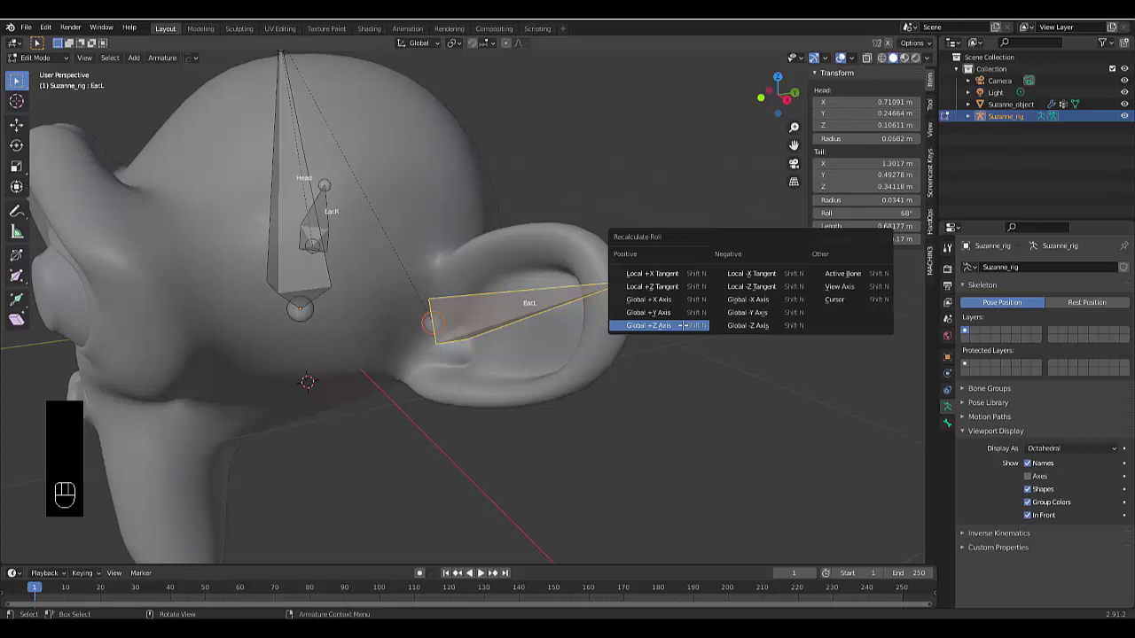
click(683, 326)
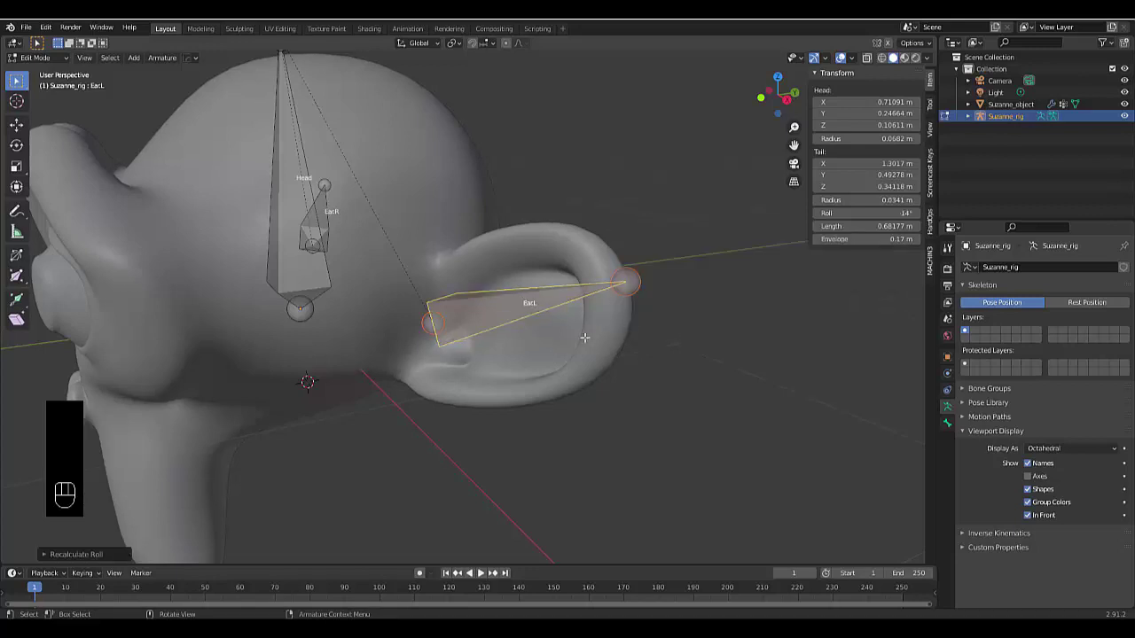
- Select the Ear.R bone and recalculate its roll to the Global +Z Axis
middle_drag(472, 306, 434, 297)
scroll(384, 333, down, 5)
scroll(384, 333, up, 3)
scroll(434, 297, up, 8)
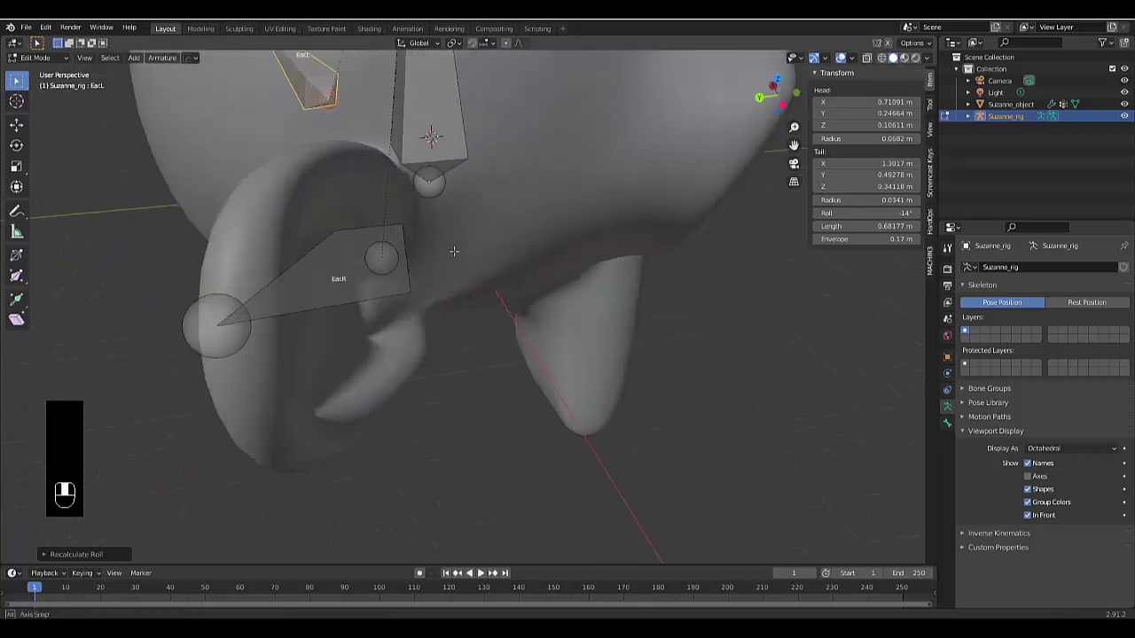
click(421, 233)
scroll(506, 312, down, 5)
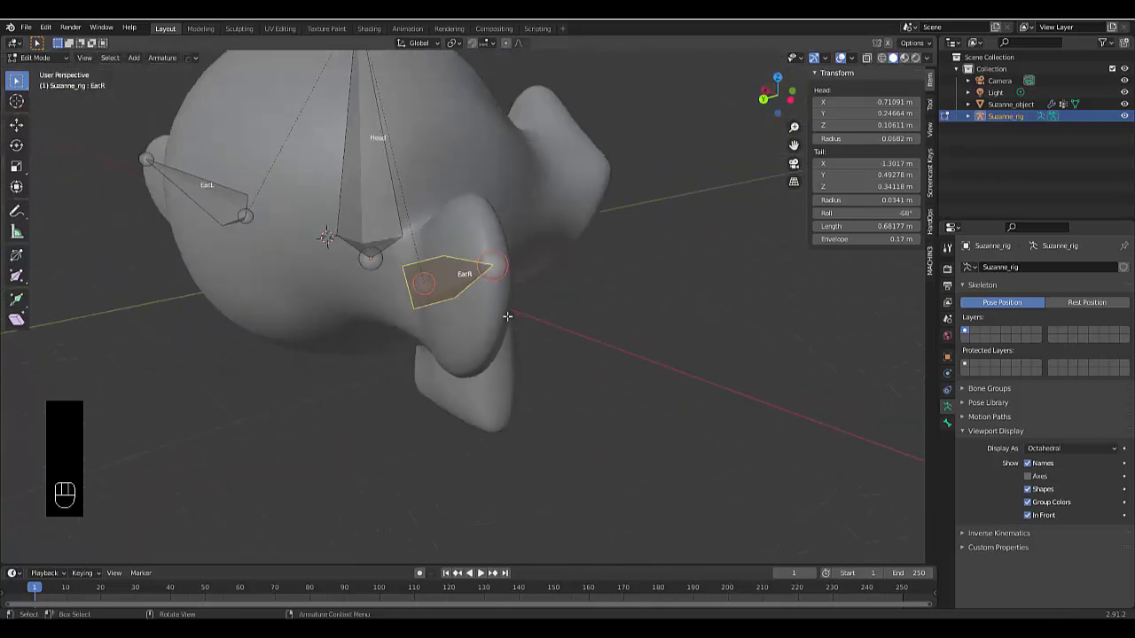
middle_drag(494, 336, 393, 344)
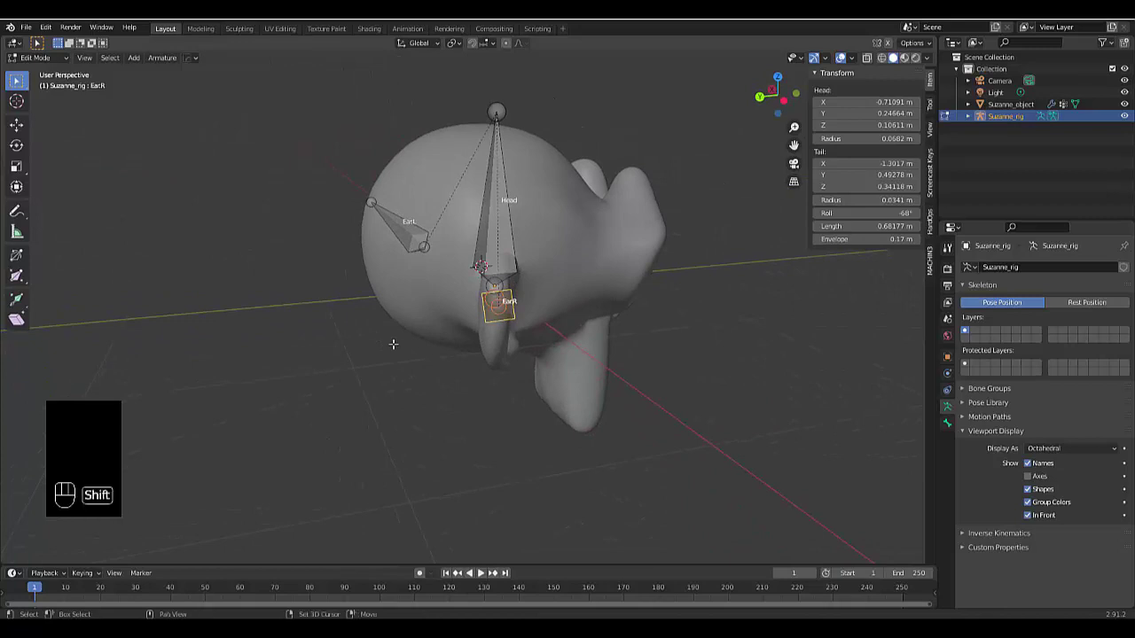
key(shift+n)
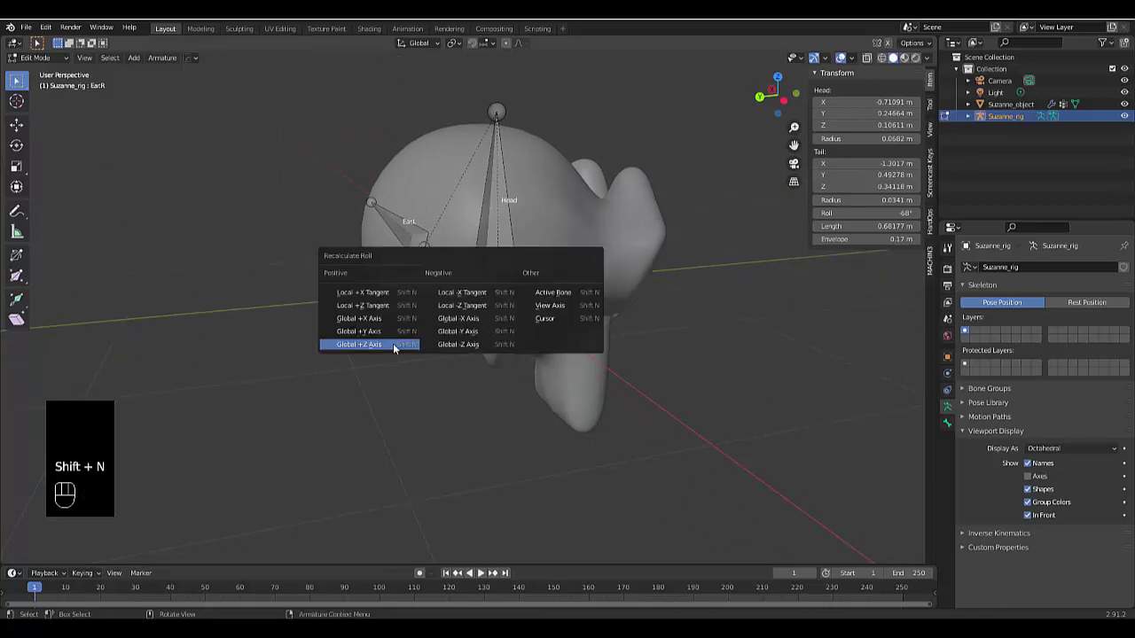
click(393, 345)
- Leave the armature's Edit Mode, put Suzanne_object into Weight Paint mode and make the Head vertex group active
middle_drag(477, 323, 560, 372)
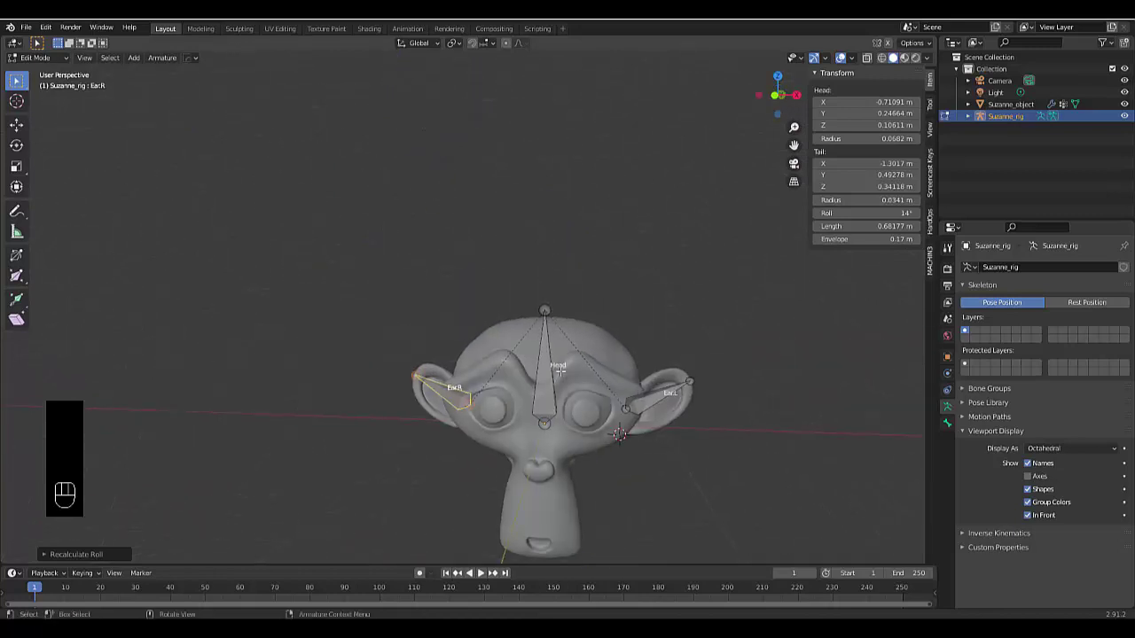
key(Tab)
click(599, 347)
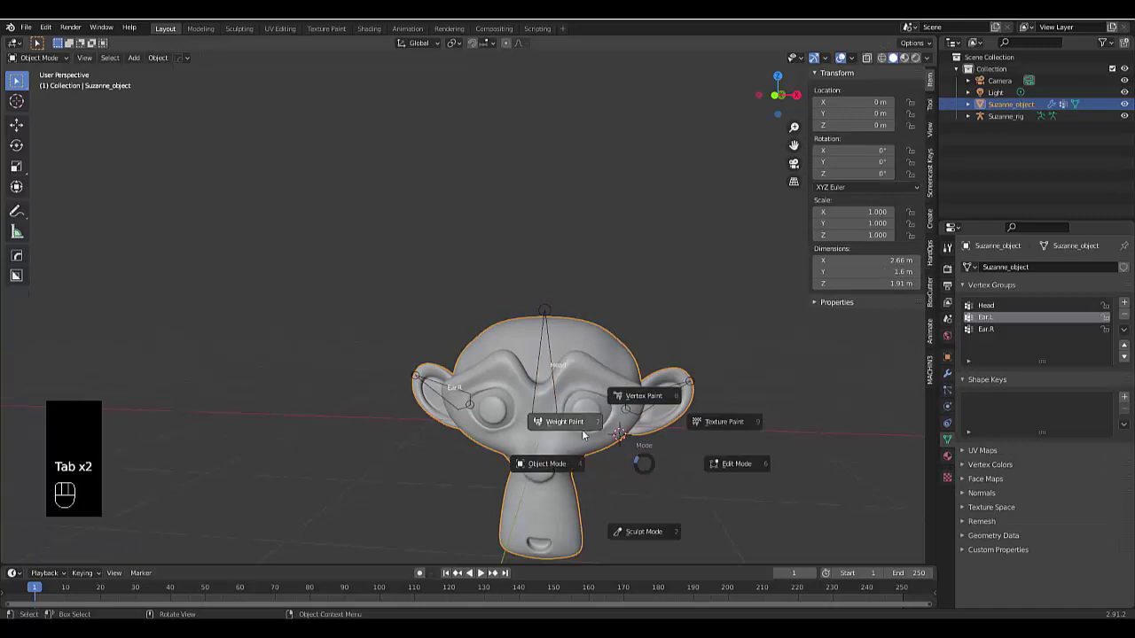
click(582, 429)
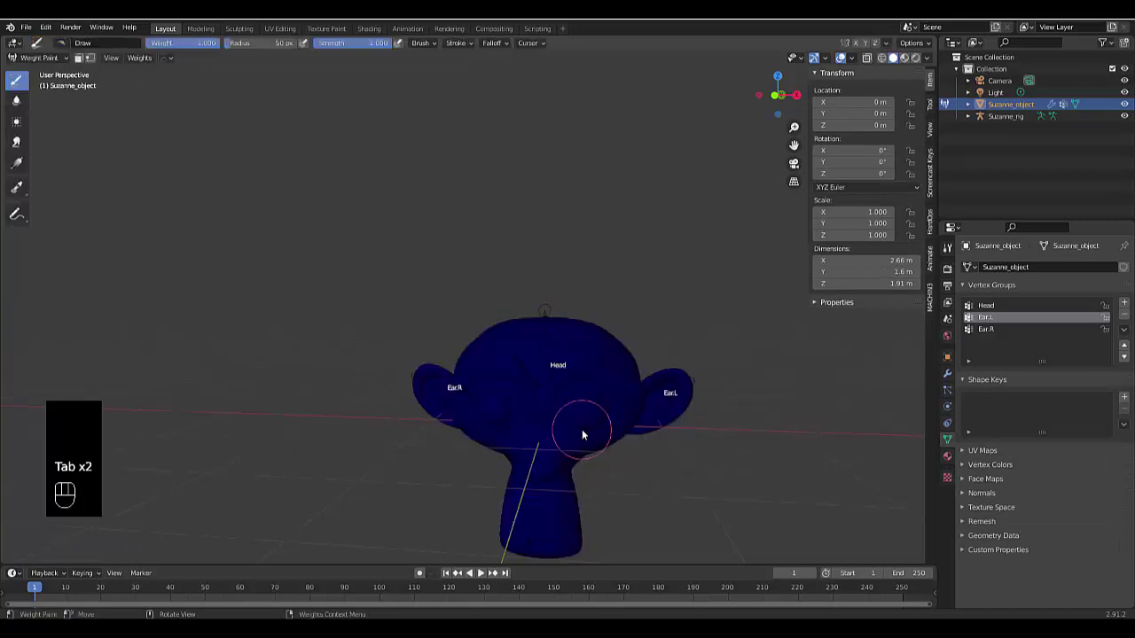
click(989, 307)
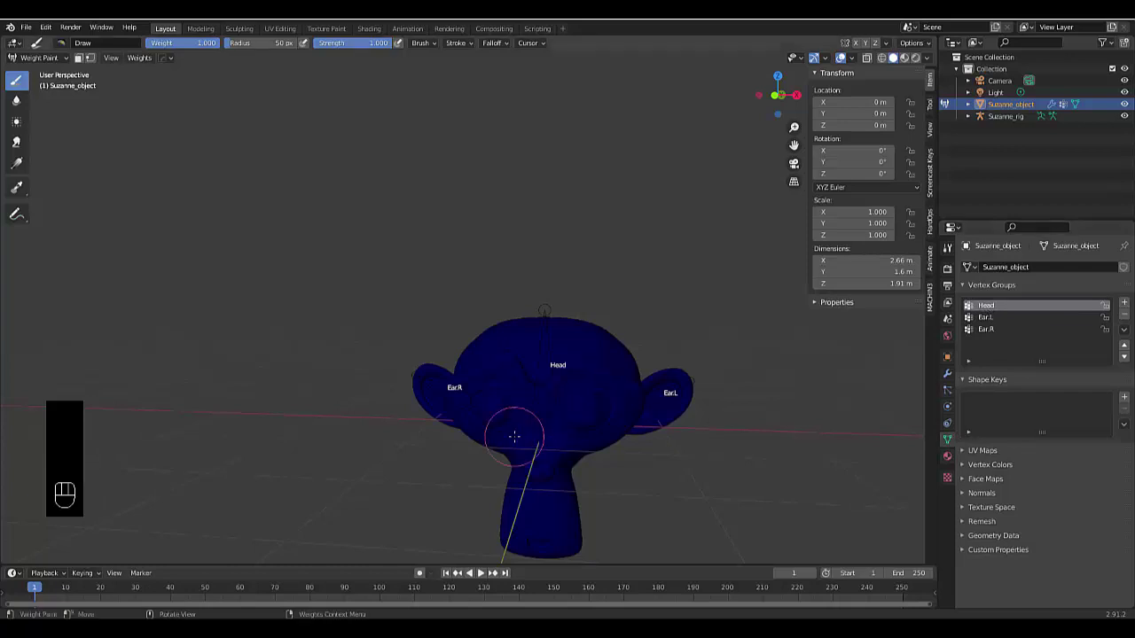
- Switch to the front view, choose the Add weight brush and enlarge its radius to 127 px
key(KP_1)
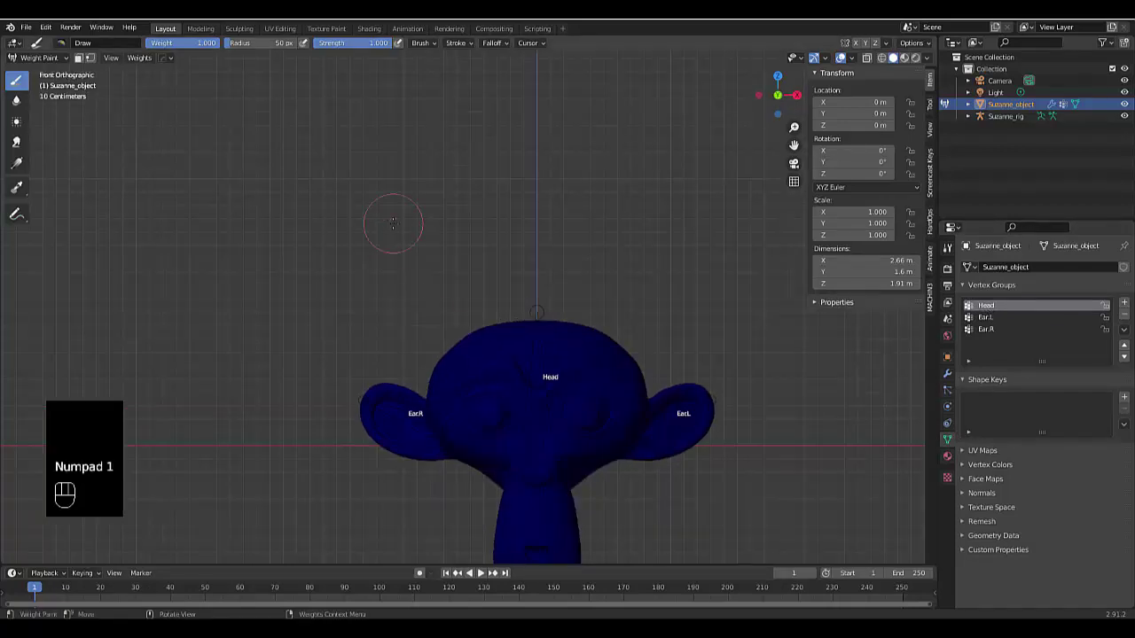
click(60, 44)
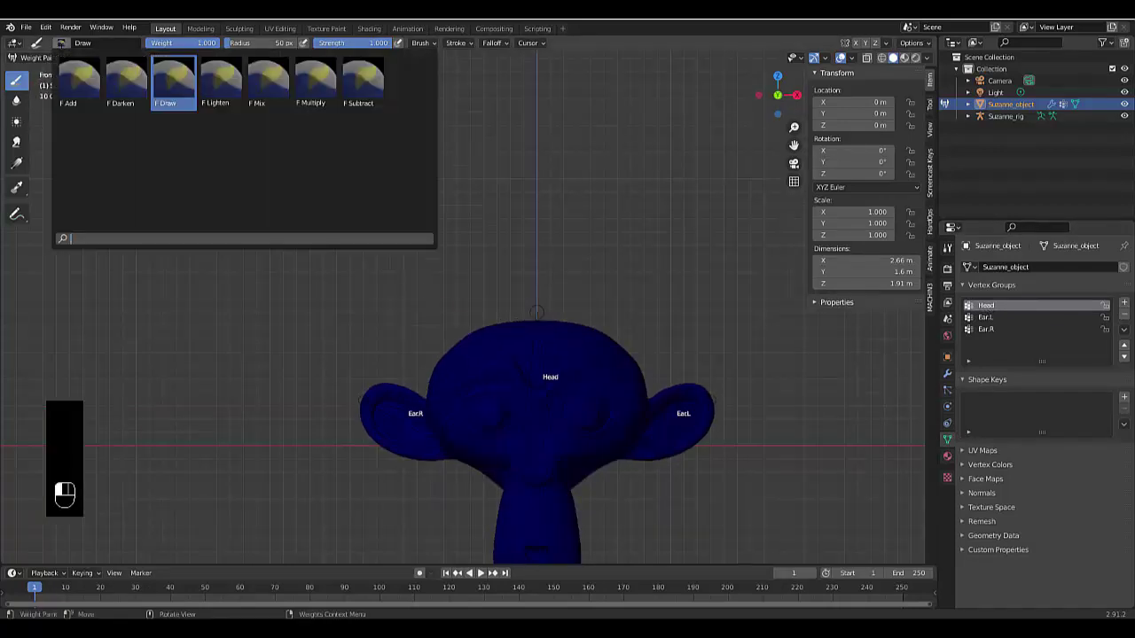
click(69, 83)
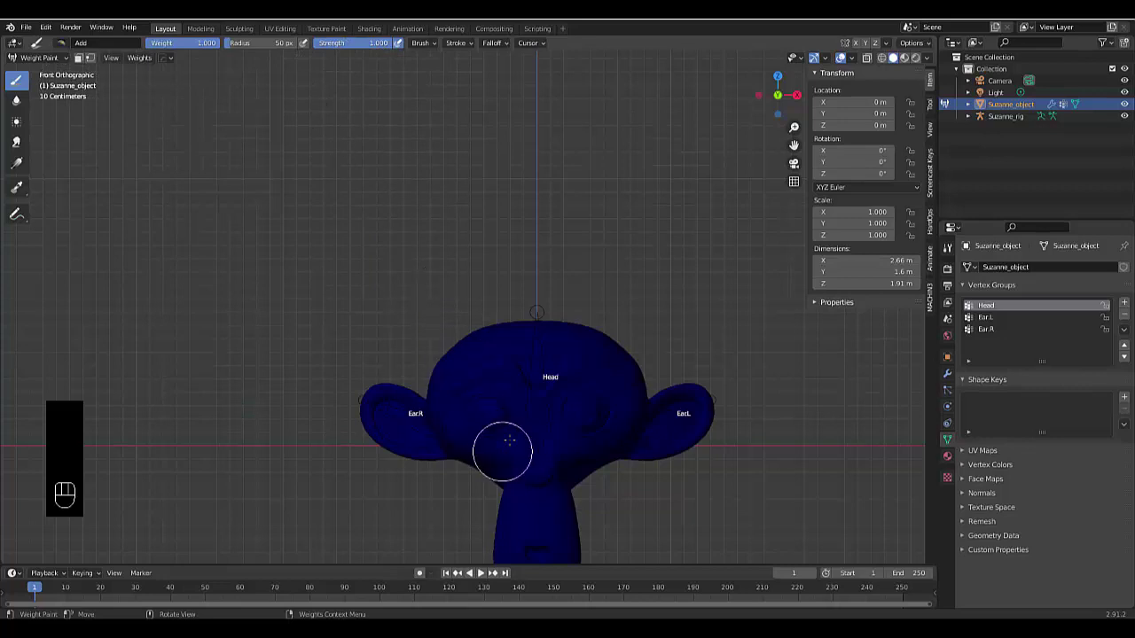
key(f)
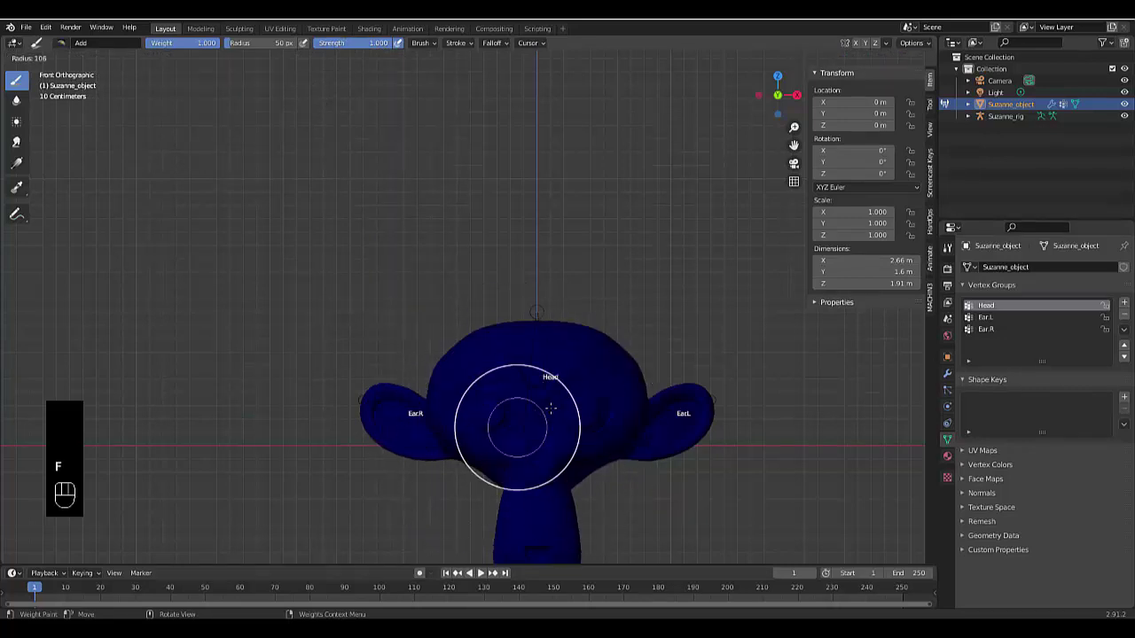
click(562, 405)
- Paint Head weight over the front of the face, covering forehead, brows, eyes, nose and muzzle
scroll(544, 372, down, 6)
scroll(523, 417, up, 6)
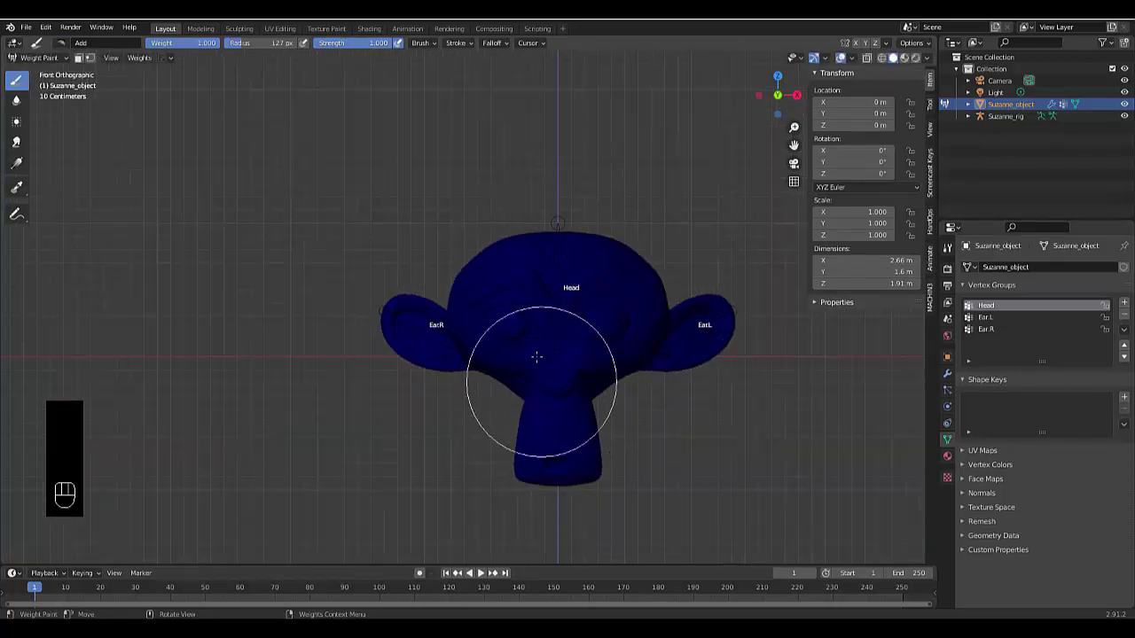
mouse_move(502, 263)
mouse_down()
mouse_move(505, 278)
mouse_move(507, 262)
mouse_up()
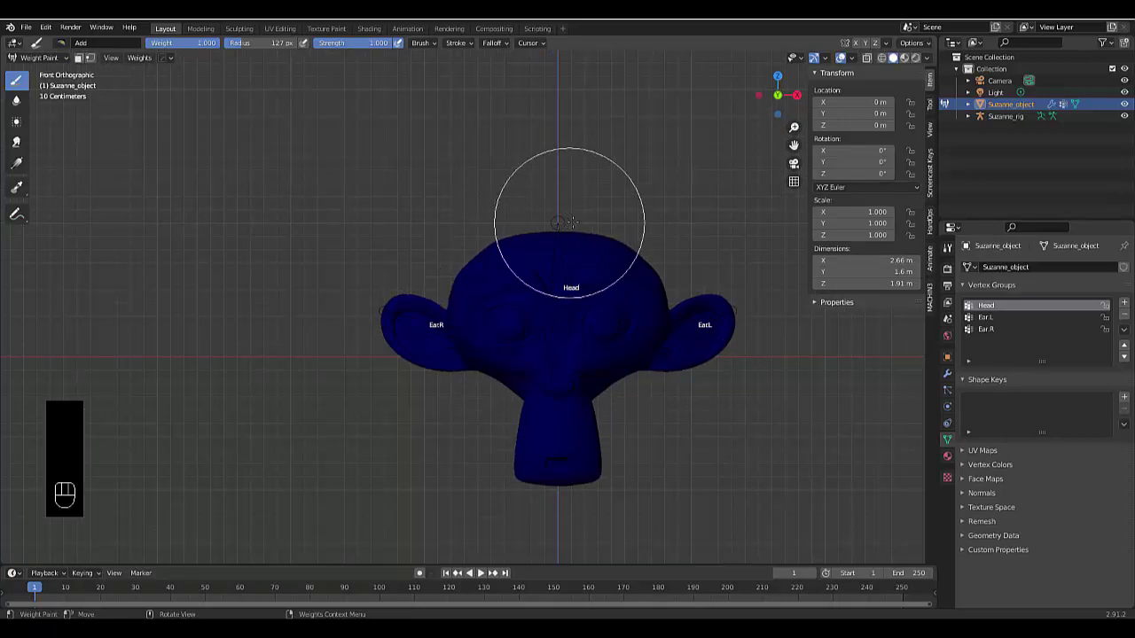
scroll(577, 299, up, 2)
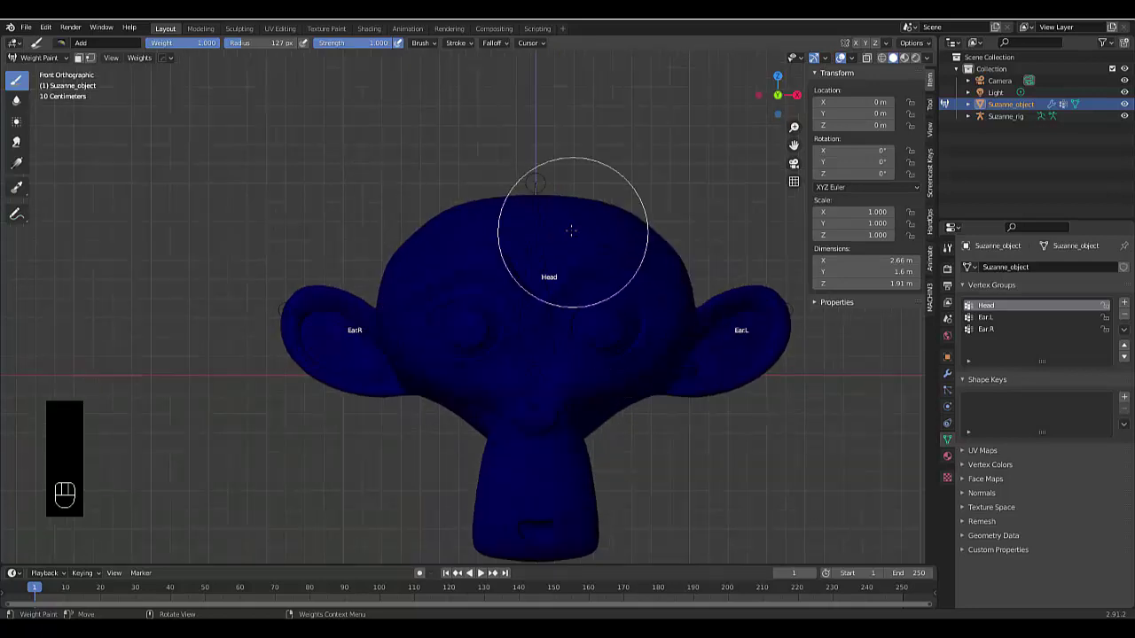
mouse_move(580, 236)
mouse_down()
mouse_move(592, 321)
mouse_move(624, 230)
mouse_move(601, 233)
mouse_move(562, 277)
mouse_move(533, 256)
mouse_move(559, 214)
mouse_move(558, 227)
mouse_move(549, 188)
mouse_move(536, 200)
mouse_move(548, 231)
mouse_move(535, 282)
mouse_move(556, 226)
mouse_move(590, 204)
mouse_move(600, 232)
mouse_move(539, 427)
mouse_move(531, 514)
mouse_move(551, 427)
mouse_move(604, 324)
mouse_move(538, 532)
mouse_move(554, 542)
mouse_move(593, 506)
mouse_move(577, 461)
mouse_move(580, 391)
mouse_move(592, 402)
mouse_move(594, 445)
mouse_move(589, 399)
mouse_move(540, 307)
mouse_move(529, 250)
mouse_move(547, 301)
mouse_move(601, 238)
mouse_move(552, 227)
mouse_up()
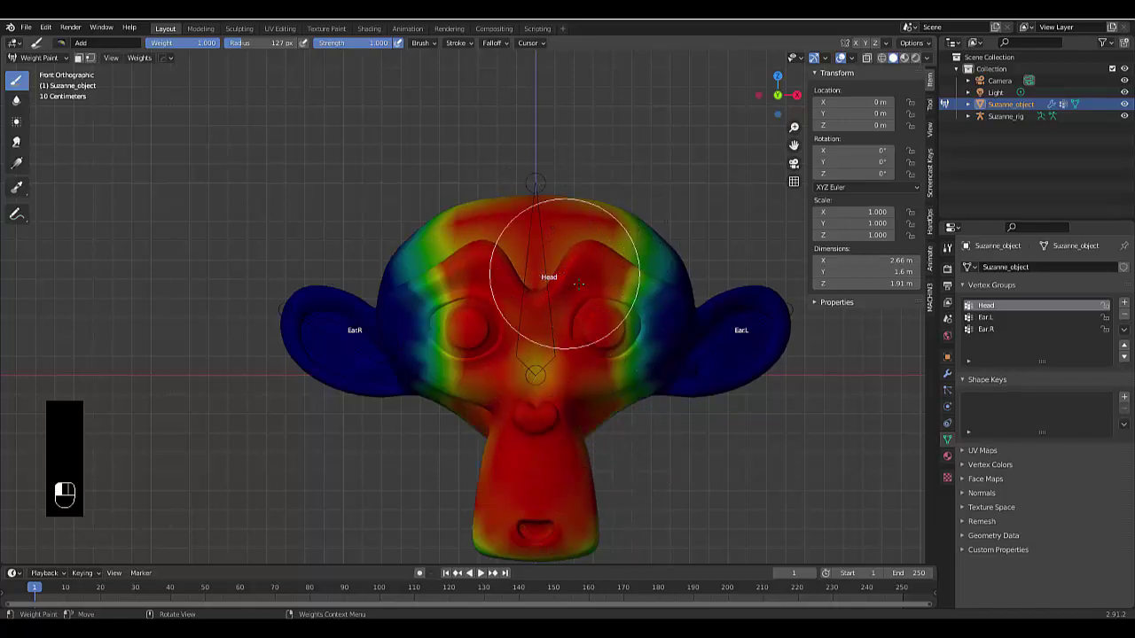
mouse_move(578, 284)
mouse_down()
mouse_move(544, 320)
mouse_move(534, 400)
mouse_move(535, 260)
mouse_move(570, 328)
mouse_move(547, 352)
mouse_up()
- Paint Head weight on the underside of the muzzle and jaw, extending onto the lower back of the head
mouse_move(547, 352)
middle_down()
mouse_move(471, 300)
mouse_move(550, 375)
mouse_move(580, 481)
mouse_move(412, 393)
middle_up()
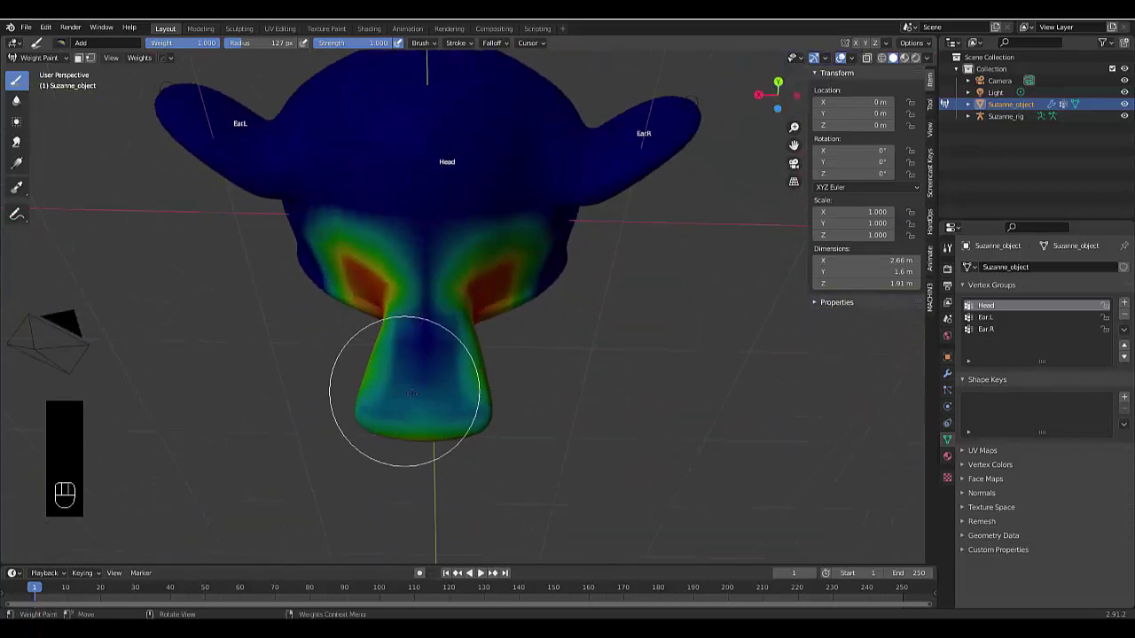
mouse_move(412, 393)
mouse_down()
mouse_move(467, 401)
mouse_move(404, 389)
mouse_move(402, 408)
mouse_move(358, 419)
mouse_move(382, 393)
mouse_move(441, 375)
mouse_move(423, 316)
mouse_move(448, 275)
mouse_move(453, 198)
mouse_move(424, 292)
mouse_move(434, 199)
mouse_up()
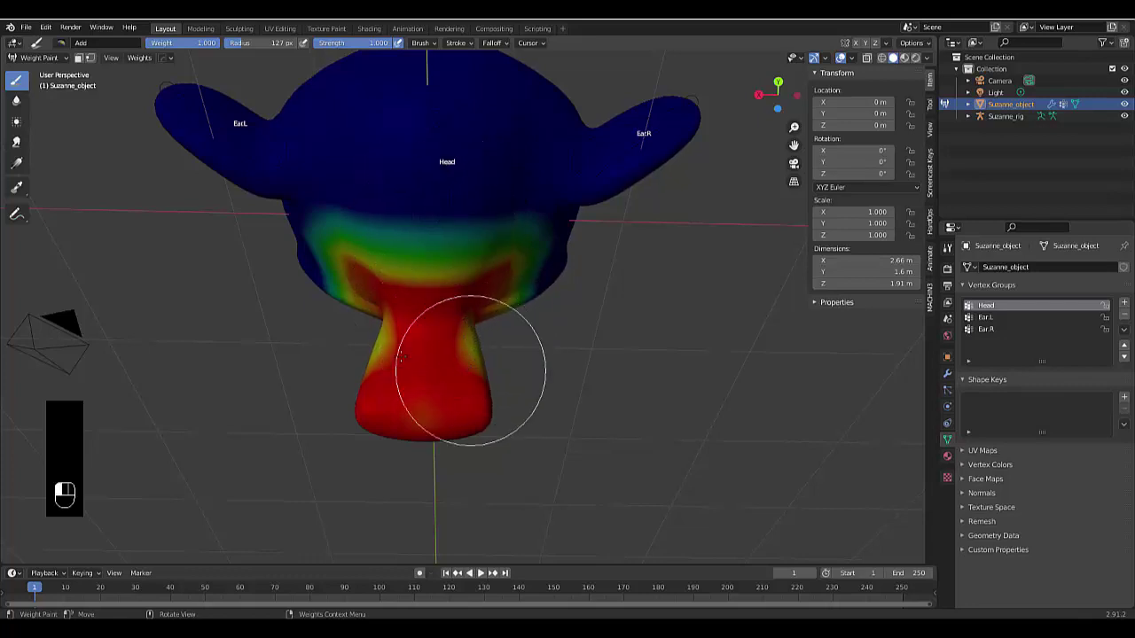
middle_drag(375, 367, 405, 367)
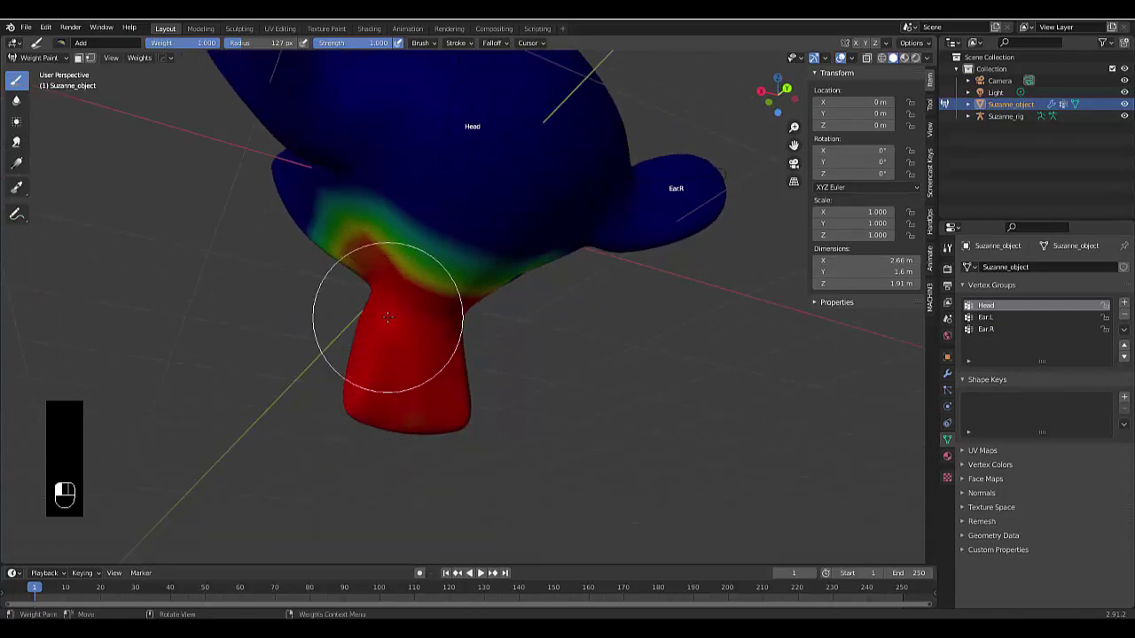
mouse_move(412, 220)
mouse_down()
mouse_move(443, 155)
mouse_move(453, 248)
mouse_up()
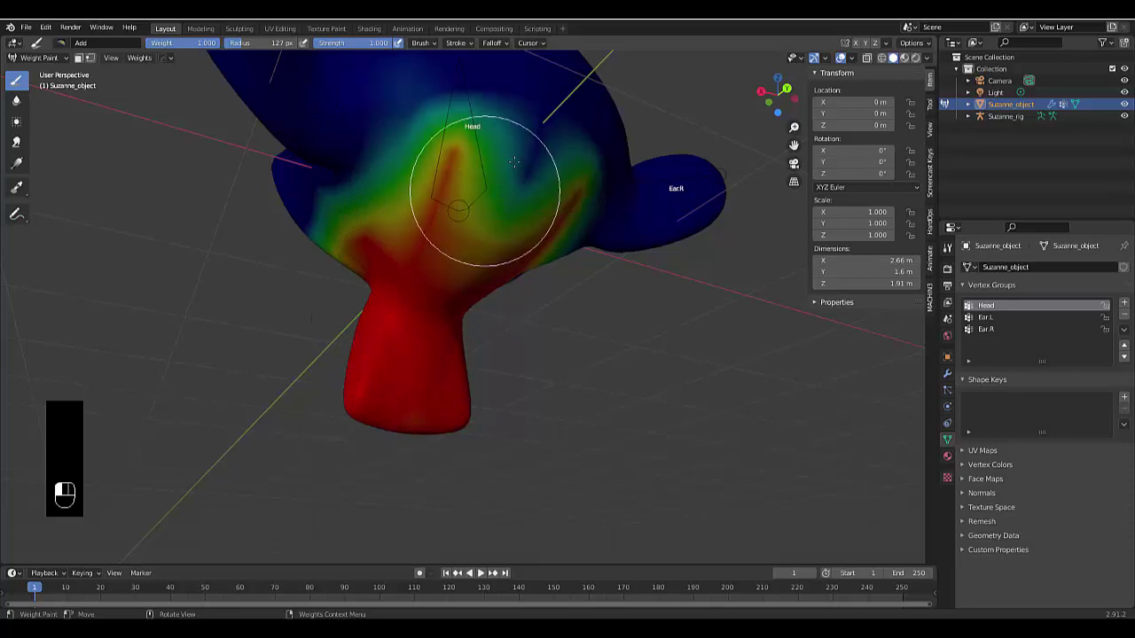
drag(514, 162, 481, 164)
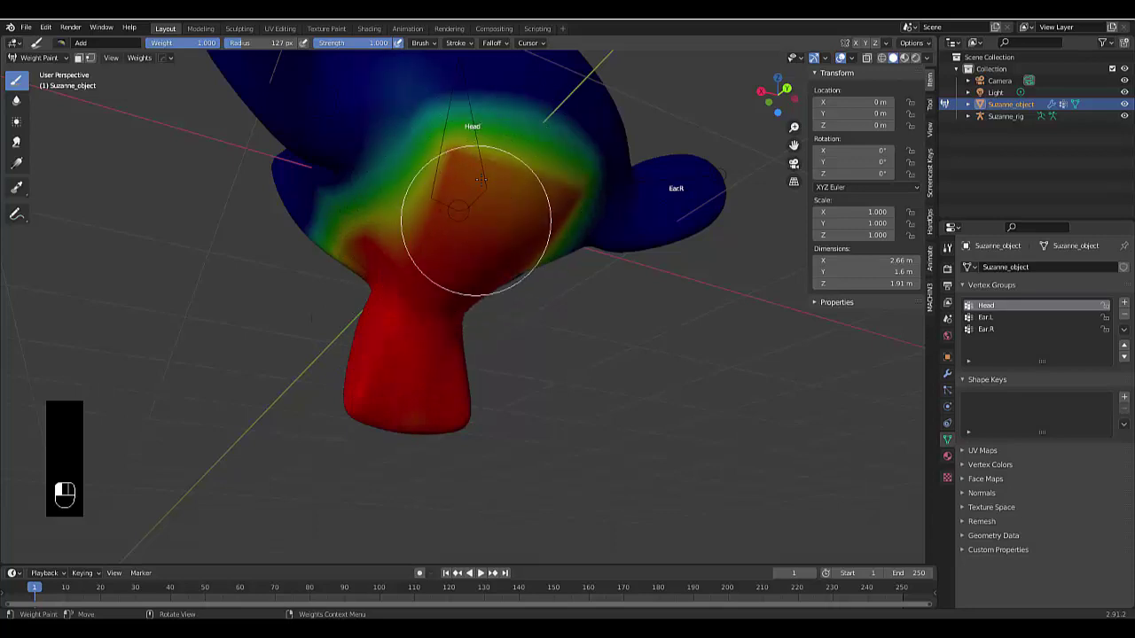
- Paint Head weight over the back, top and sides of the head, working around it up to the ears
middle_drag(413, 181, 435, 245)
mouse_move(434, 145)
mouse_down()
mouse_move(403, 111)
mouse_move(398, 190)
mouse_move(397, 131)
mouse_up()
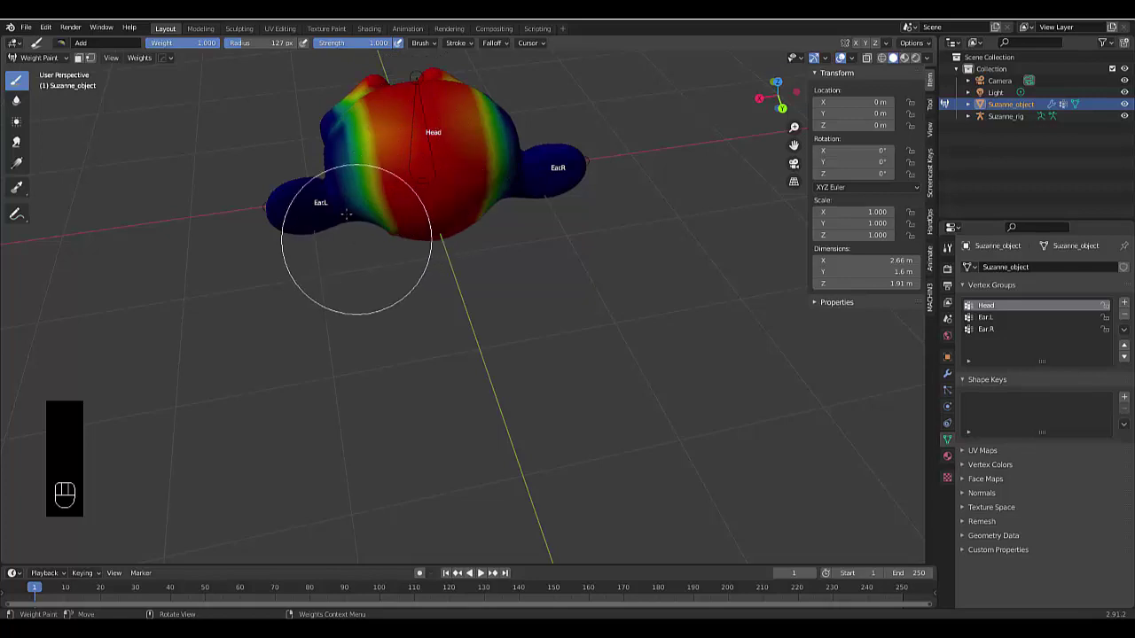
middle_drag(355, 228, 428, 177)
mouse_move(415, 202)
mouse_down()
mouse_move(404, 107)
mouse_move(418, 203)
mouse_up()
mouse_move(418, 203)
middle_down()
mouse_move(401, 268)
mouse_move(431, 296)
mouse_move(393, 126)
mouse_move(355, 189)
middle_up()
mouse_move(354, 190)
mouse_down()
mouse_move(308, 315)
mouse_move(295, 323)
mouse_move(285, 279)
mouse_move(285, 315)
mouse_move(275, 245)
mouse_move(274, 272)
mouse_up()
middle_drag(274, 272, 246, 296)
mouse_move(245, 297)
mouse_down()
mouse_move(277, 324)
mouse_move(270, 384)
mouse_up()
middle_drag(271, 384, 177, 435)
mouse_move(178, 436)
mouse_down()
mouse_move(253, 416)
mouse_move(243, 310)
mouse_move(266, 388)
mouse_move(302, 354)
mouse_move(310, 304)
mouse_up()
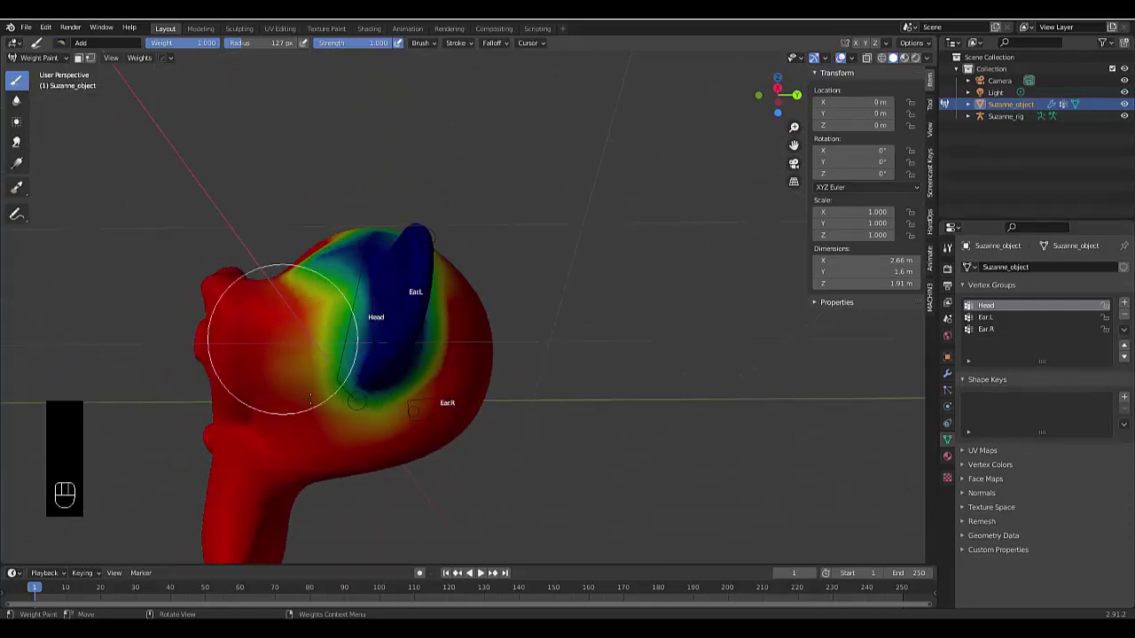
- Fill in the remaining Head weight around the bases of both ears without covering the ears
middle_drag(412, 446, 415, 471)
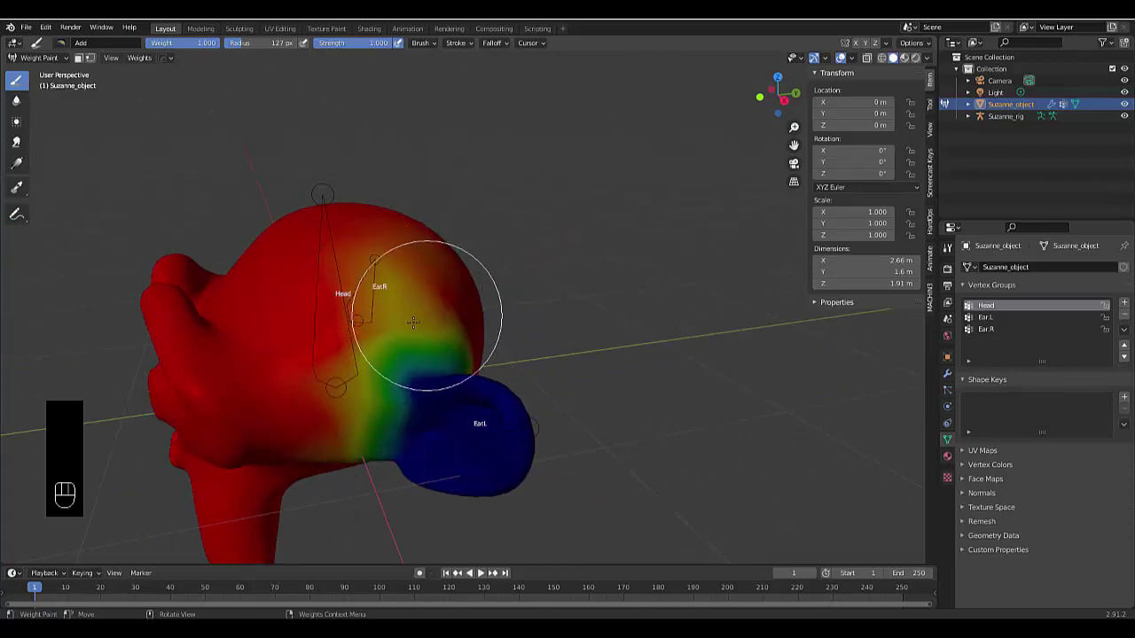
middle_drag(560, 347, 496, 353)
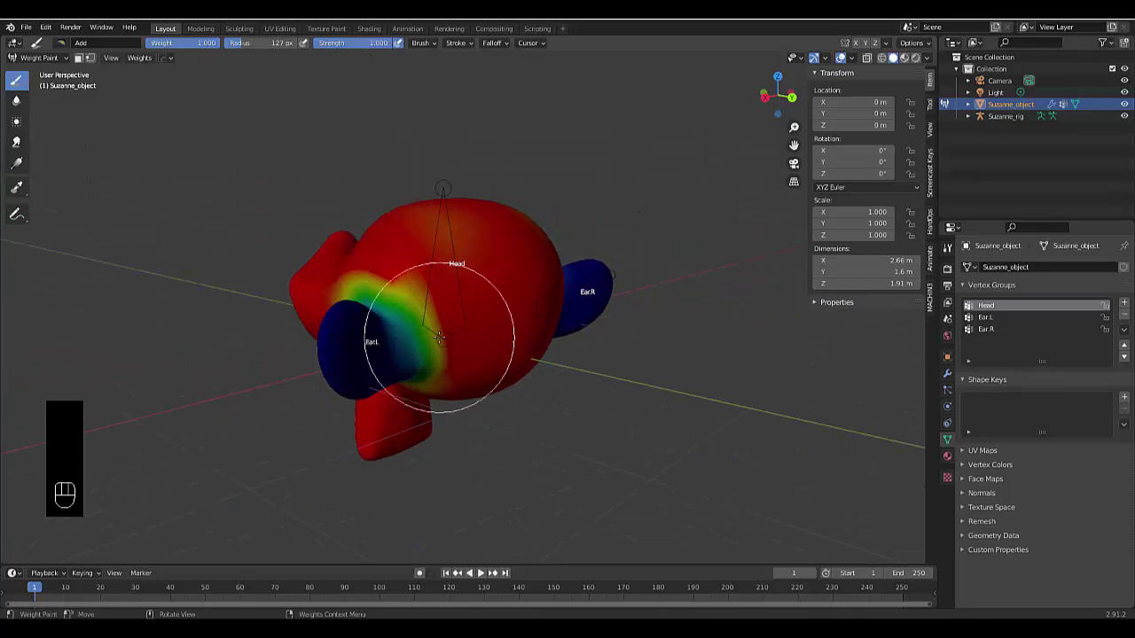
middle_drag(381, 286, 418, 367)
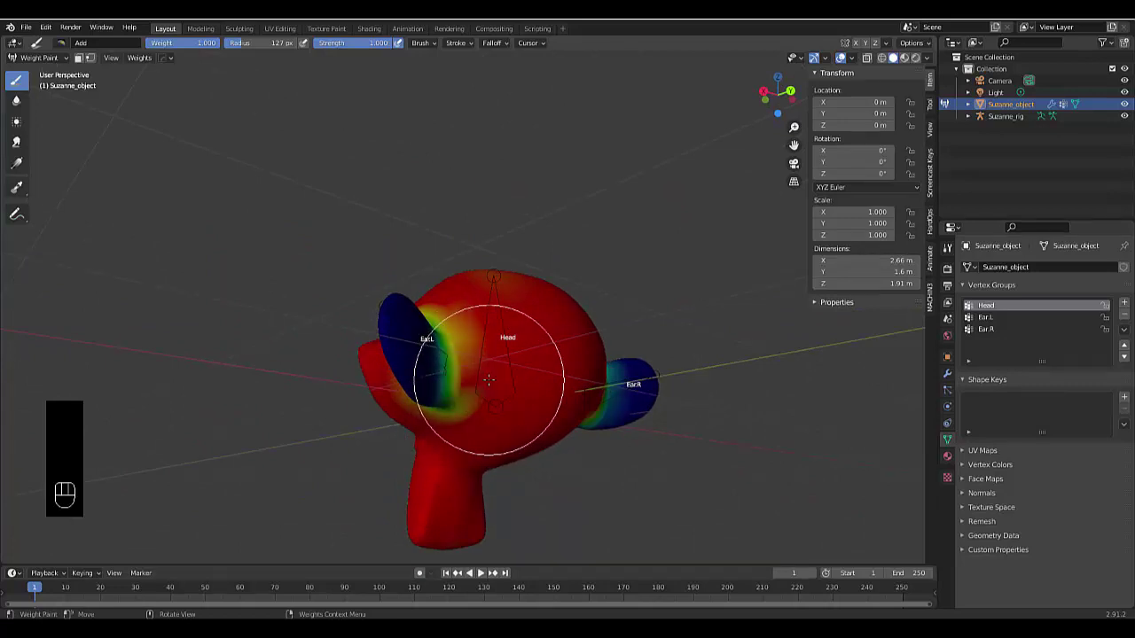
middle_drag(477, 385, 501, 356)
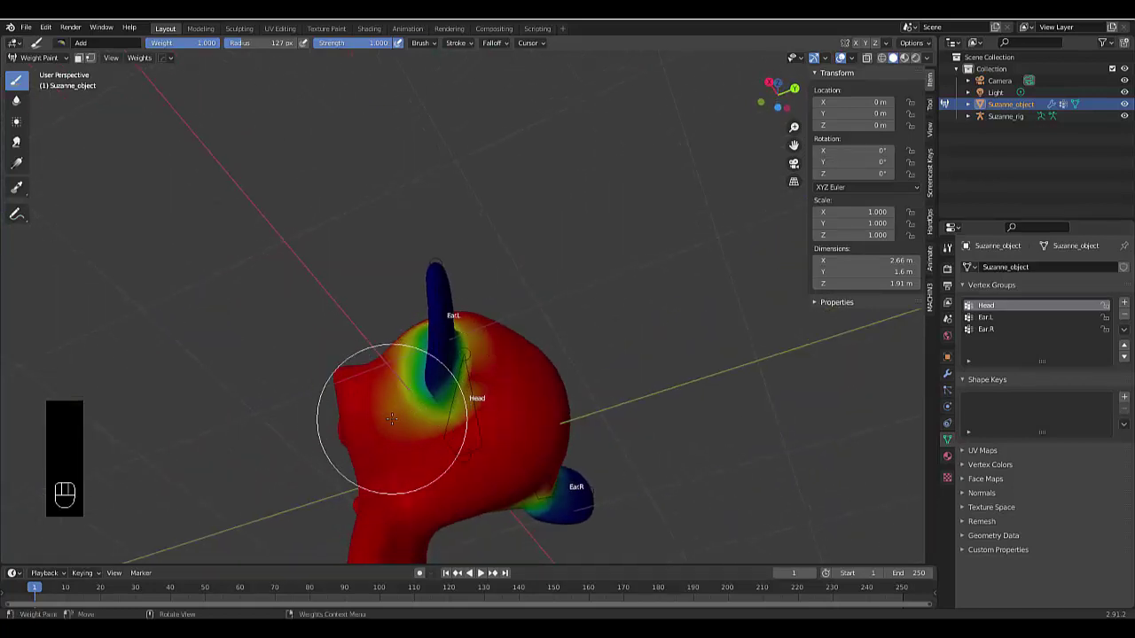
middle_drag(505, 439, 658, 481)
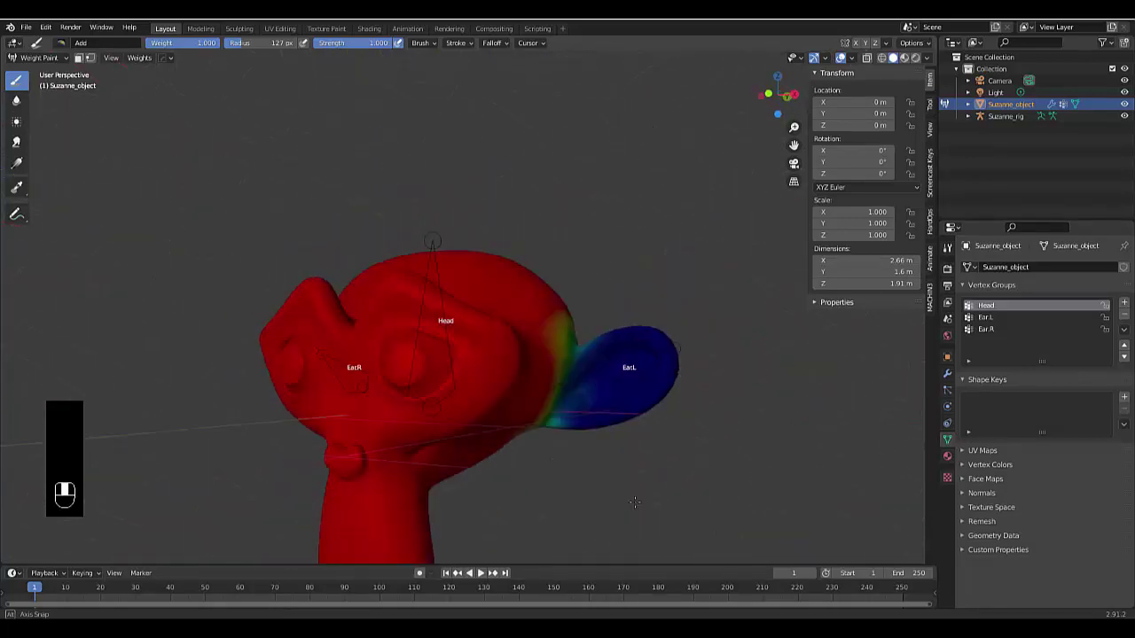
- Make the Ear.L vertex group active and paint its weight over the left ear from the front view
key(KP_1)
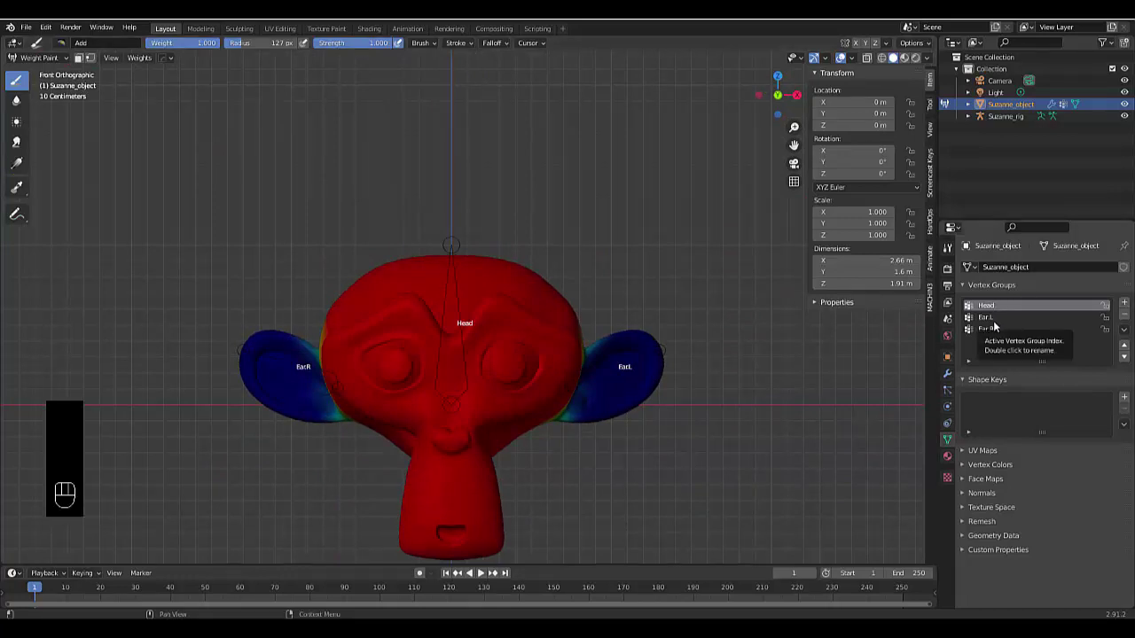
click(986, 317)
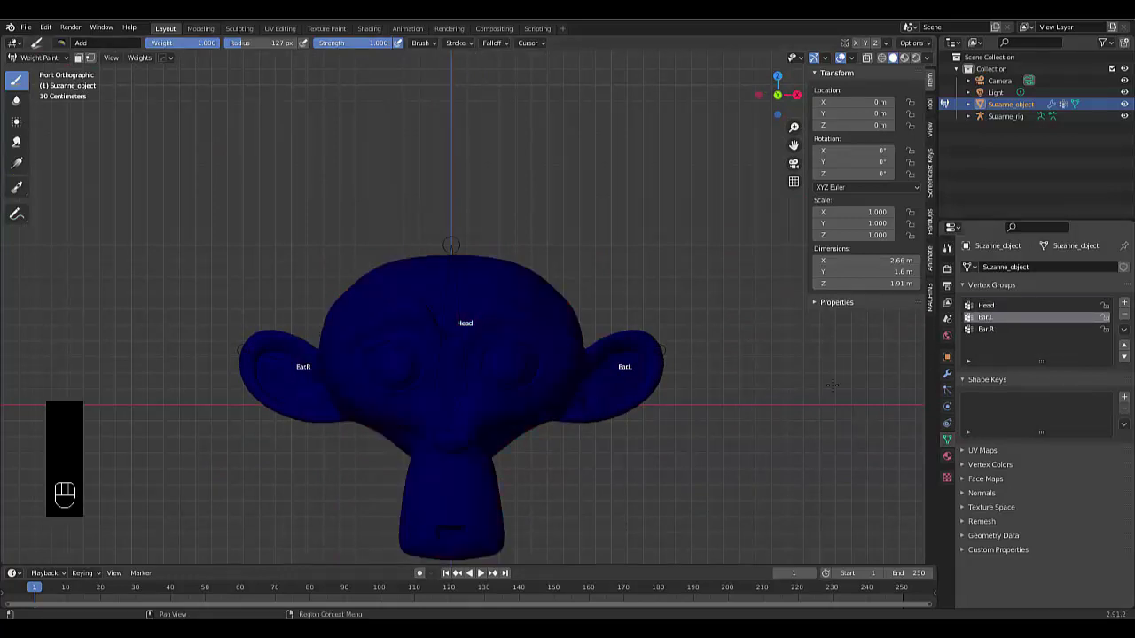
scroll(704, 451, up, 3)
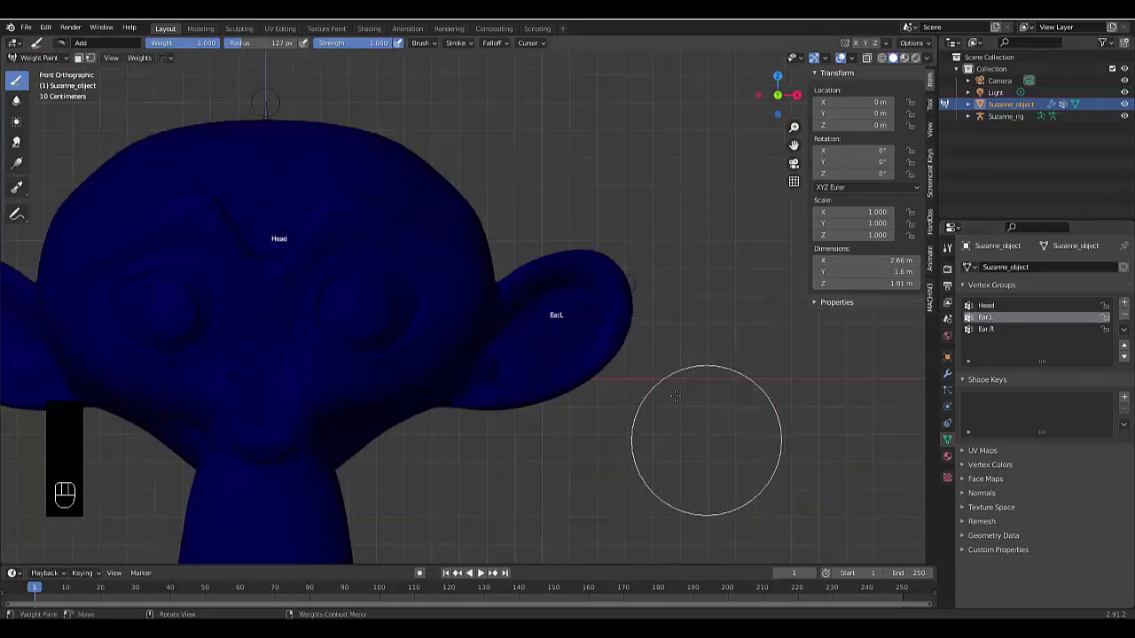
click(599, 270)
mouse_move(600, 270)
mouse_down()
mouse_move(611, 340)
mouse_move(608, 293)
mouse_up()
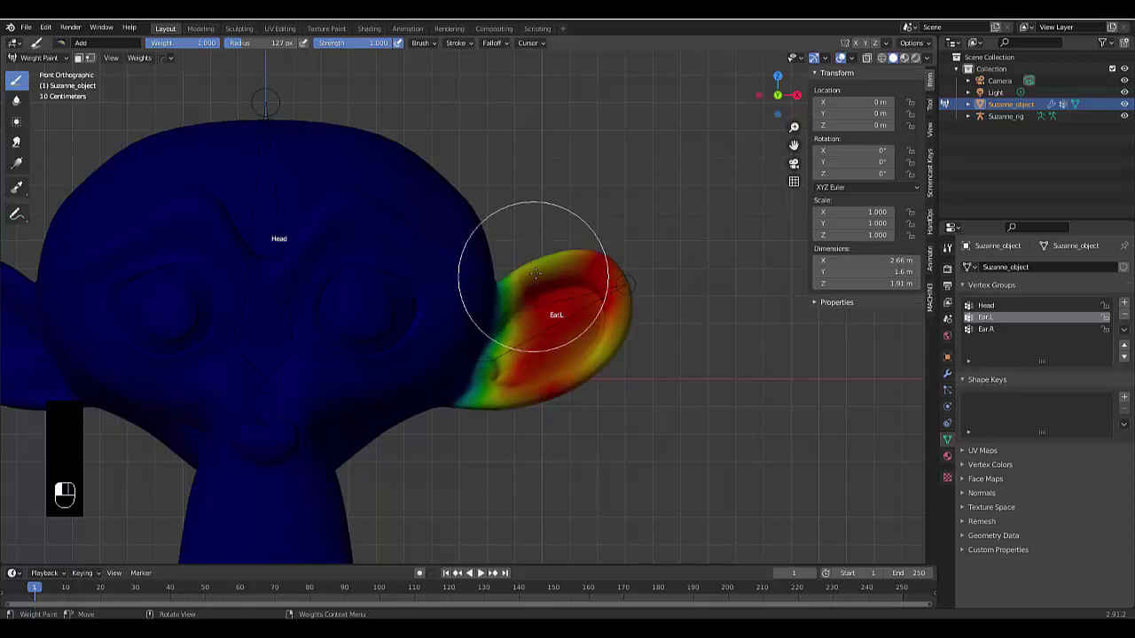
drag(593, 357, 613, 327)
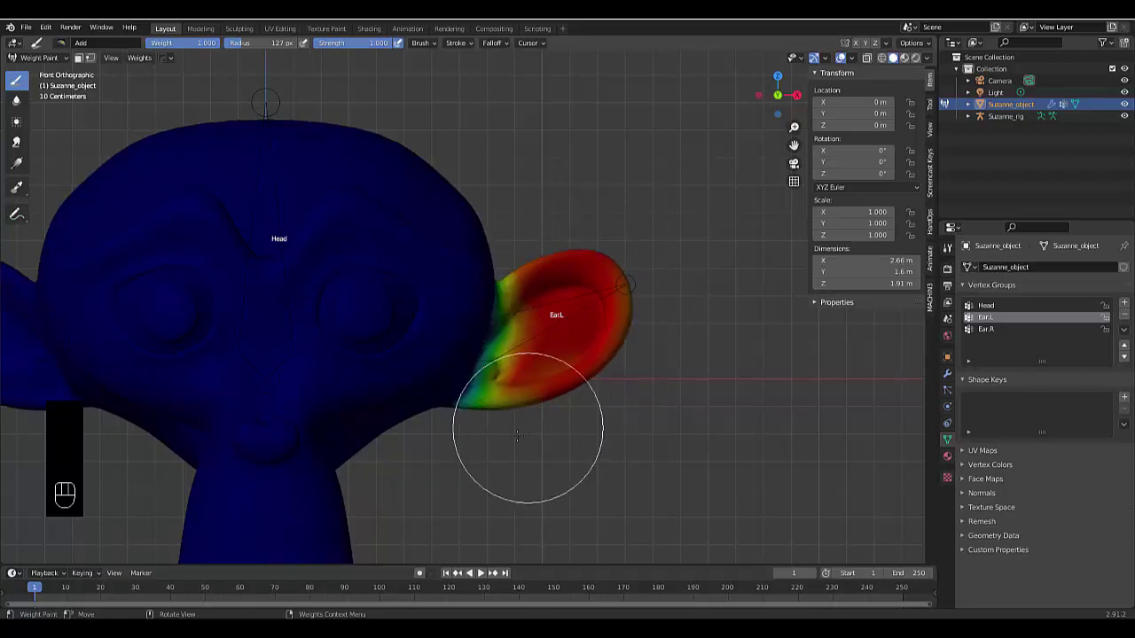
- Paint full Ear.L weight over the front and inside of the left ear, up to where it joins the head
mouse_move(517, 434)
middle_down()
mouse_move(443, 406)
mouse_move(431, 375)
middle_up()
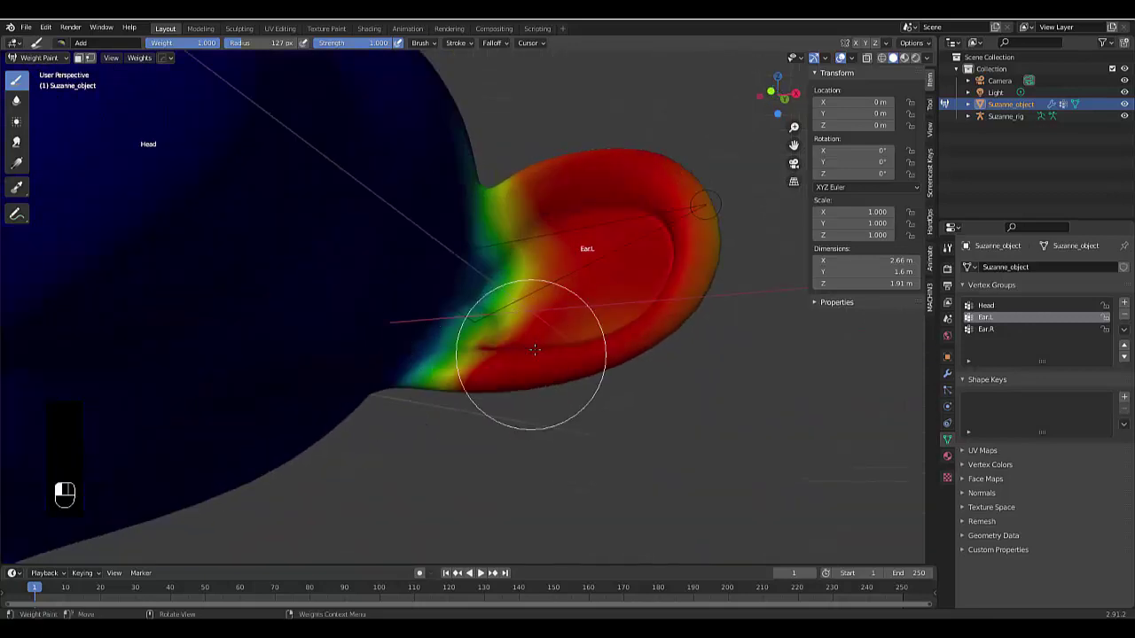
mouse_move(535, 350)
mouse_down()
mouse_move(561, 237)
mouse_move(529, 285)
mouse_up()
drag(531, 229, 525, 214)
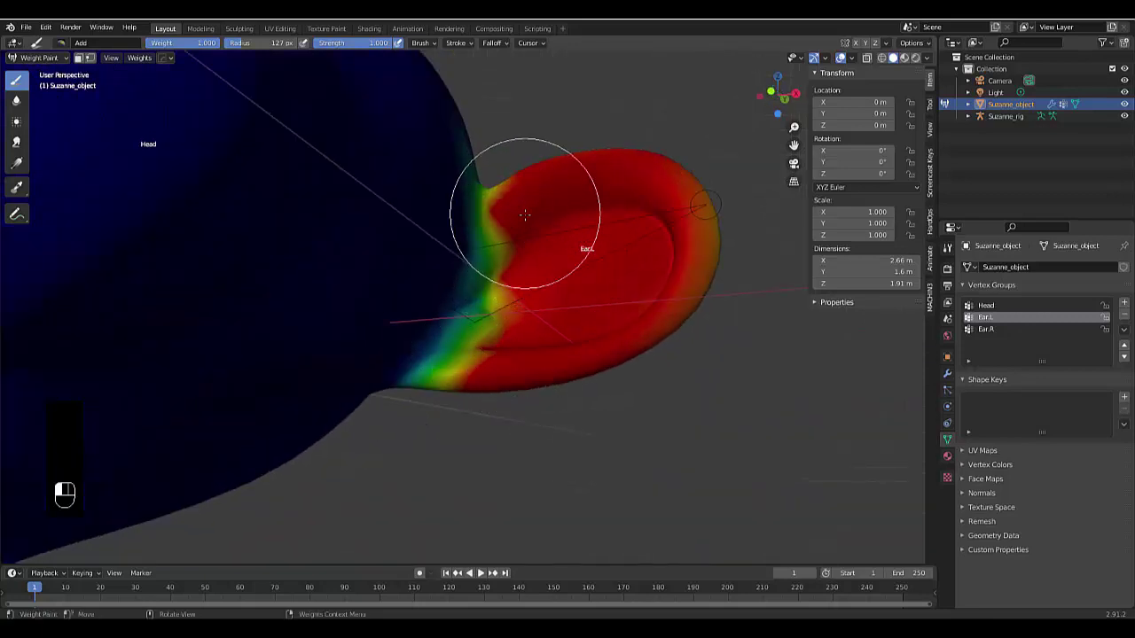
drag(484, 350, 454, 369)
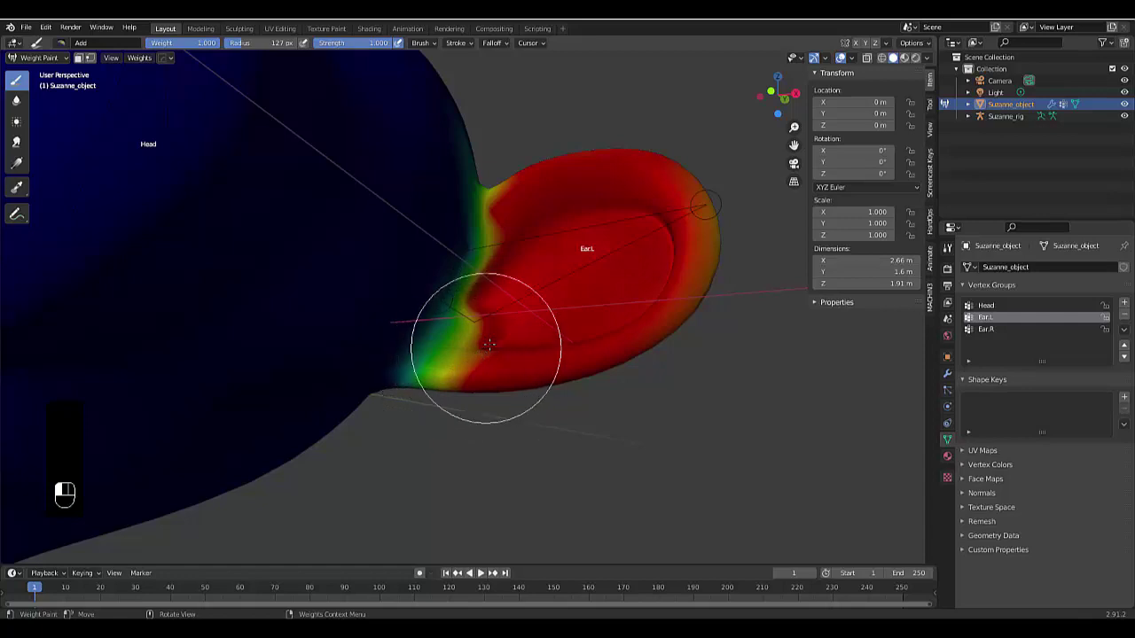
scroll(478, 346, down, 3)
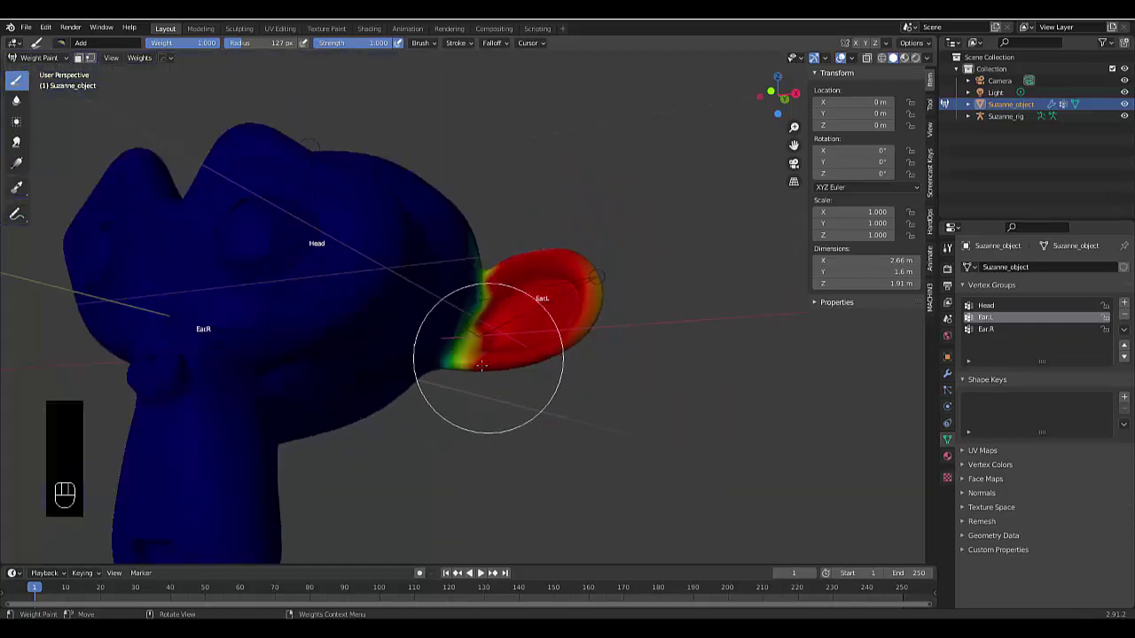
scroll(474, 350, up, 4)
middle_drag(469, 351, 443, 358)
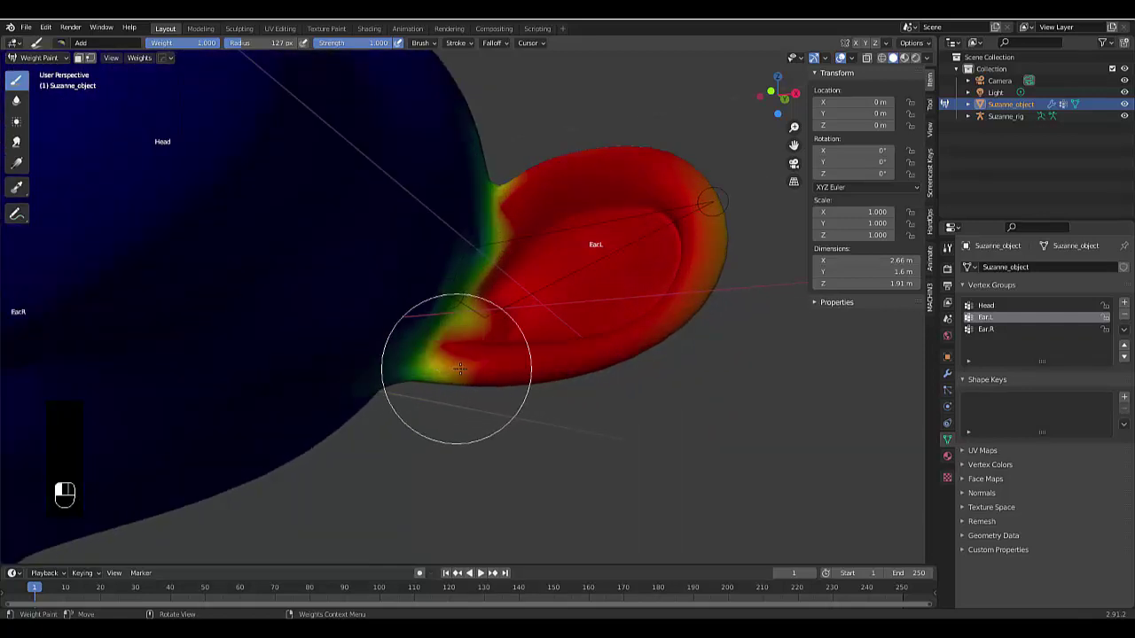
drag(445, 369, 454, 380)
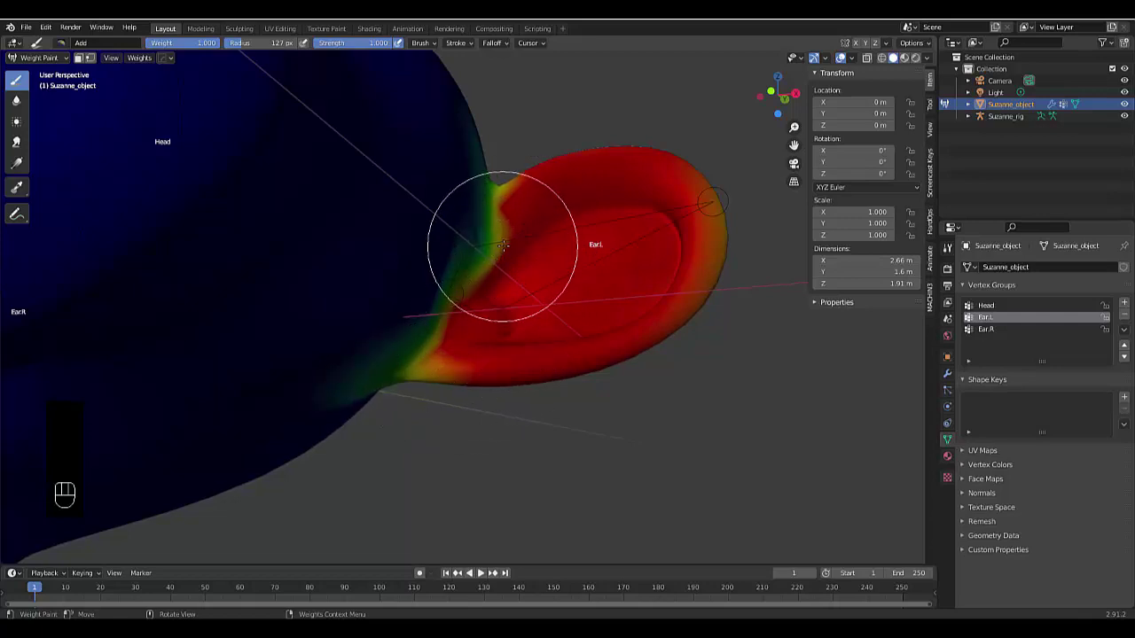
drag(508, 202, 513, 210)
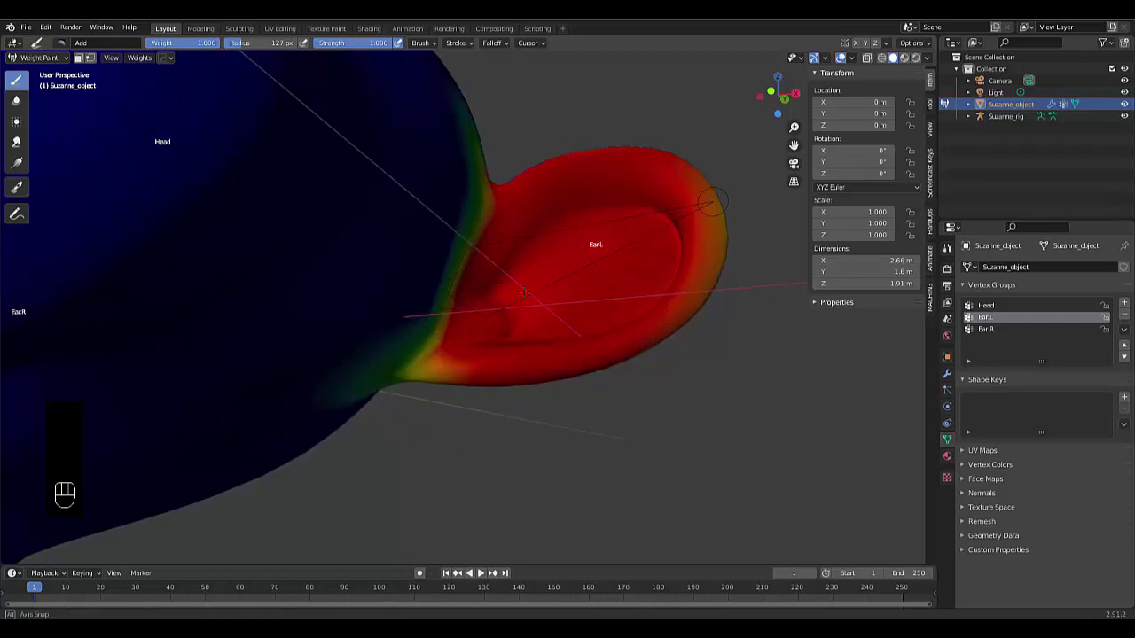
- Paint full Ear.L weight over the back of the left ear, from its tip to its base
middle_drag(523, 291, 389, 286)
mouse_move(558, 213)
middle_down()
mouse_move(485, 273)
mouse_move(529, 332)
mouse_move(534, 252)
middle_up()
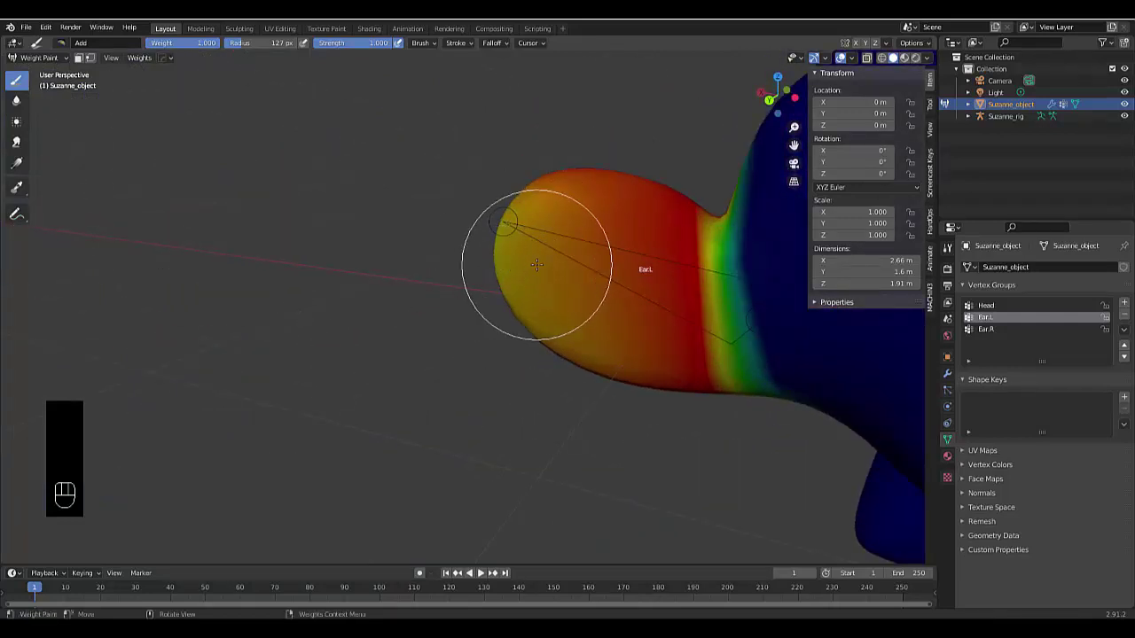
drag(536, 264, 540, 267)
mouse_move(588, 307)
mouse_down()
mouse_move(625, 350)
mouse_move(610, 282)
mouse_move(534, 217)
mouse_move(562, 205)
mouse_move(632, 254)
mouse_up()
mouse_move(660, 332)
mouse_down()
mouse_move(671, 355)
mouse_move(692, 356)
mouse_up()
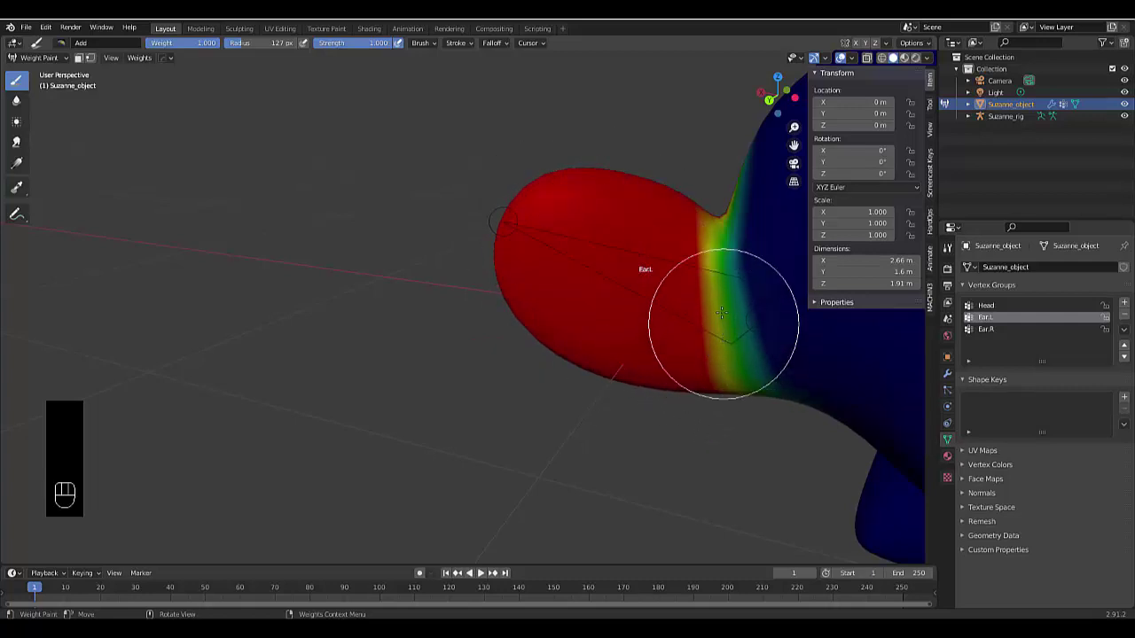
mouse_move(704, 317)
mouse_down()
mouse_move(689, 253)
mouse_move(654, 254)
mouse_up()
- Extend the Ear.L weight slightly onto the side of the head in front of the ear's base
middle_drag(654, 255, 760, 254)
mouse_move(547, 327)
middle_down()
mouse_move(539, 322)
mouse_move(549, 301)
mouse_move(540, 305)
mouse_move(552, 312)
middle_up()
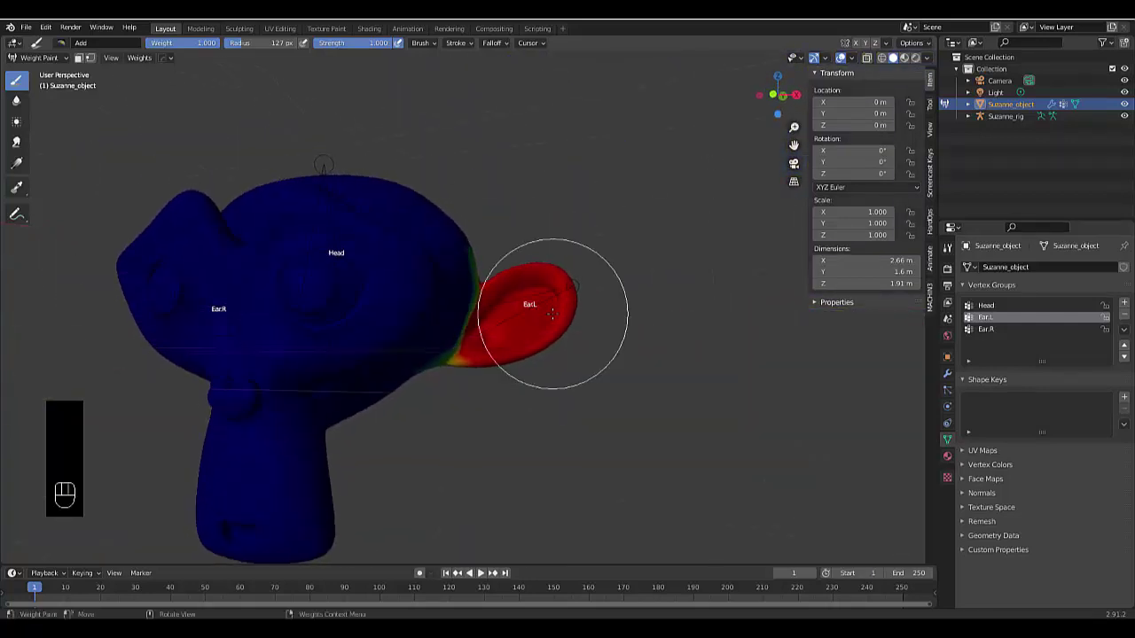
middle_drag(514, 354, 413, 331)
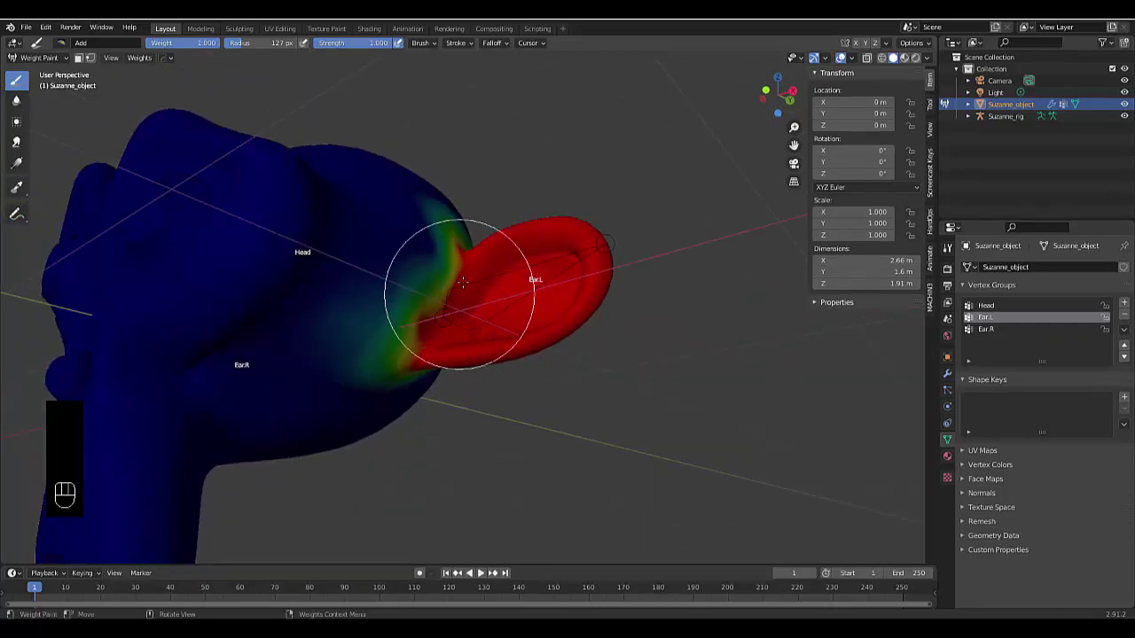
drag(461, 284, 462, 263)
middle_drag(462, 263, 735, 198)
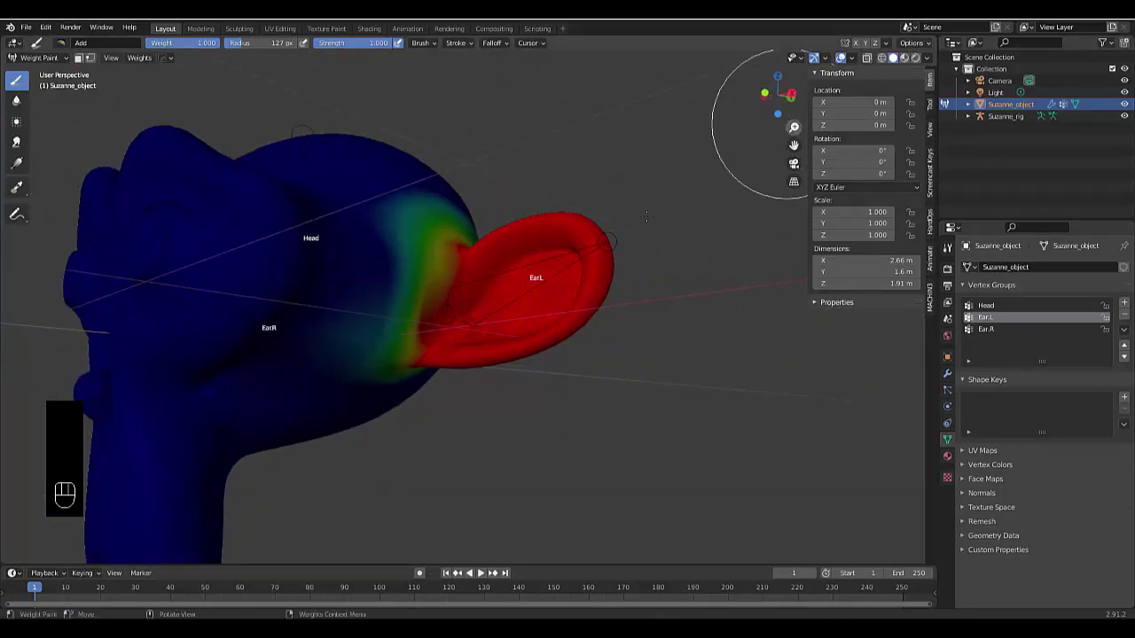
middle_drag(562, 240, 644, 201)
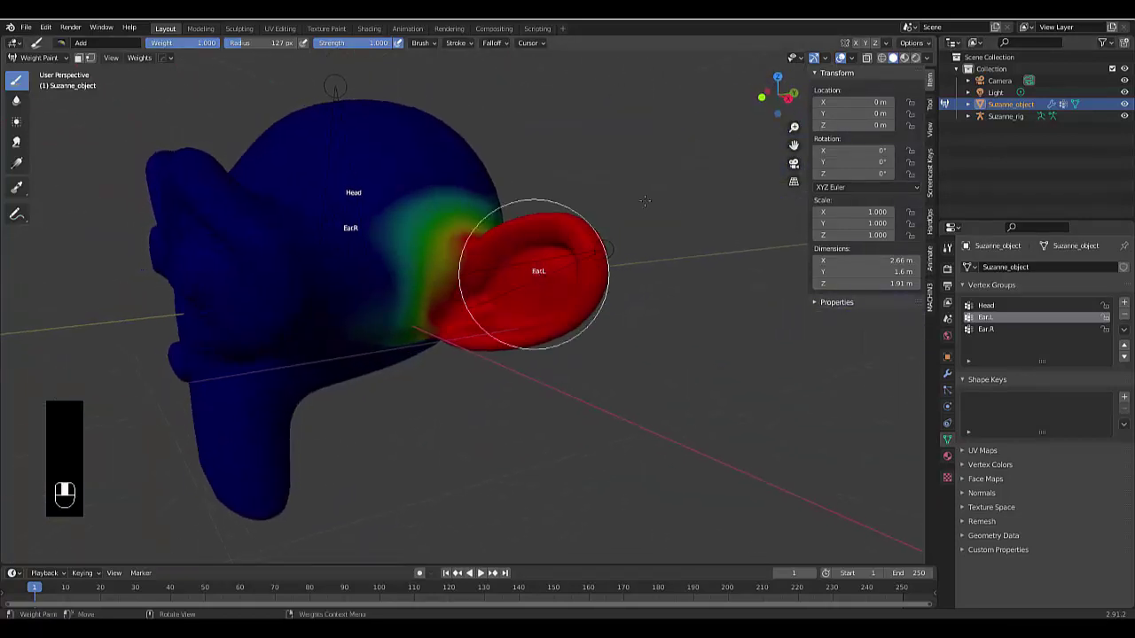
- Blur the Ear.L weights on the head around the left ear's base, both in front of and behind the ear
click(908, 44)
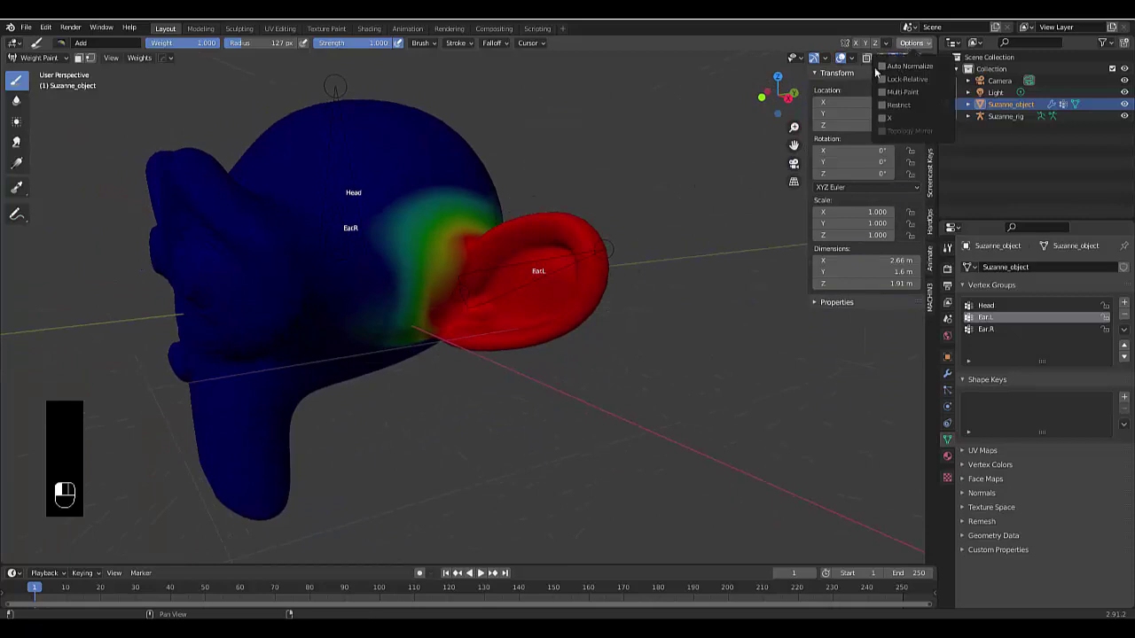
click(17, 102)
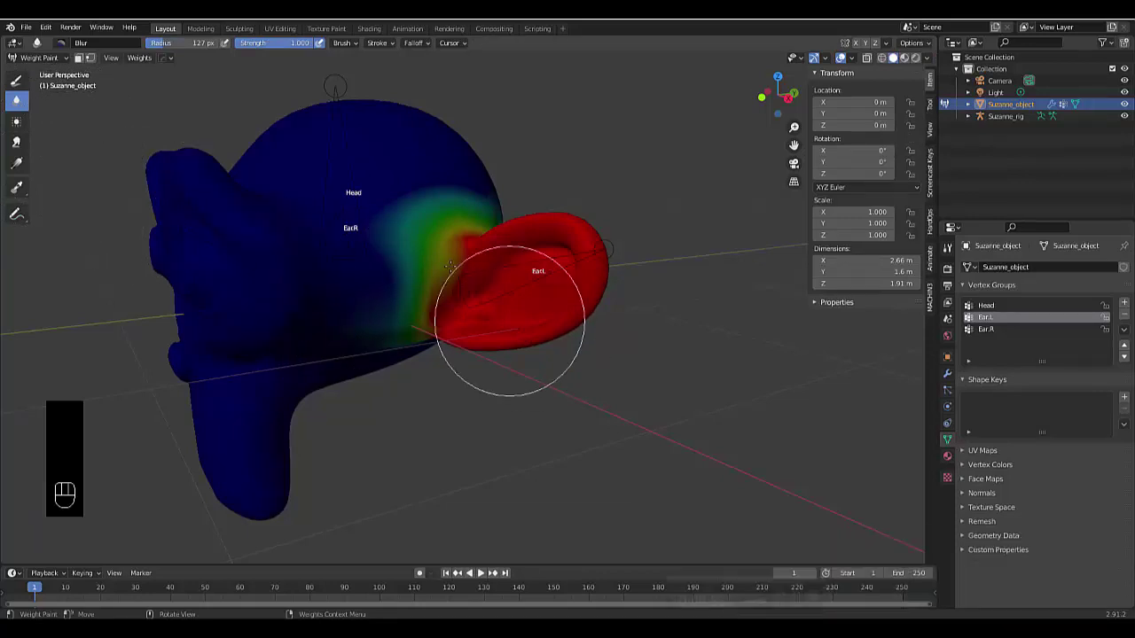
middle_drag(433, 268, 394, 244)
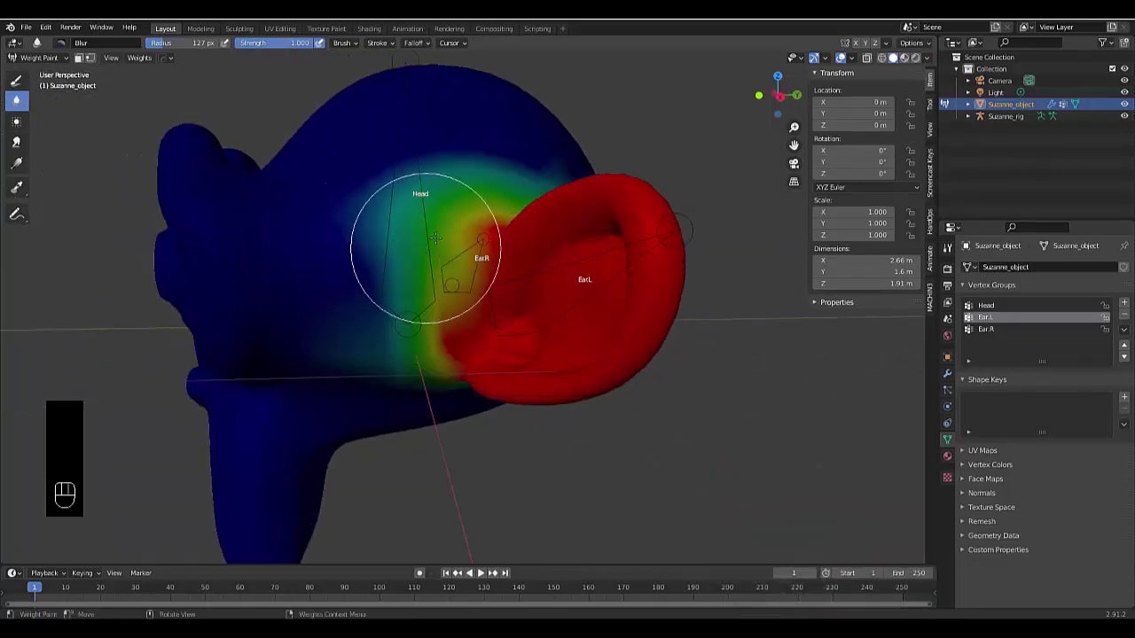
mouse_move(452, 222)
mouse_down()
mouse_move(439, 213)
mouse_move(466, 220)
mouse_move(387, 220)
mouse_move(453, 222)
mouse_move(448, 266)
mouse_up()
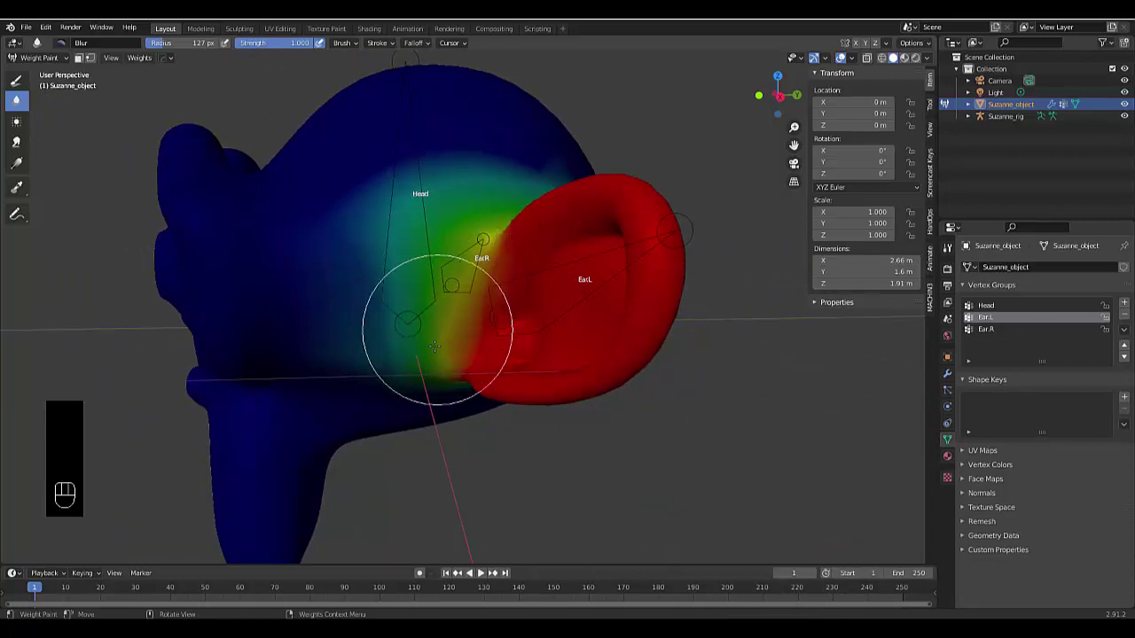
middle_drag(436, 329, 355, 316)
click(540, 236)
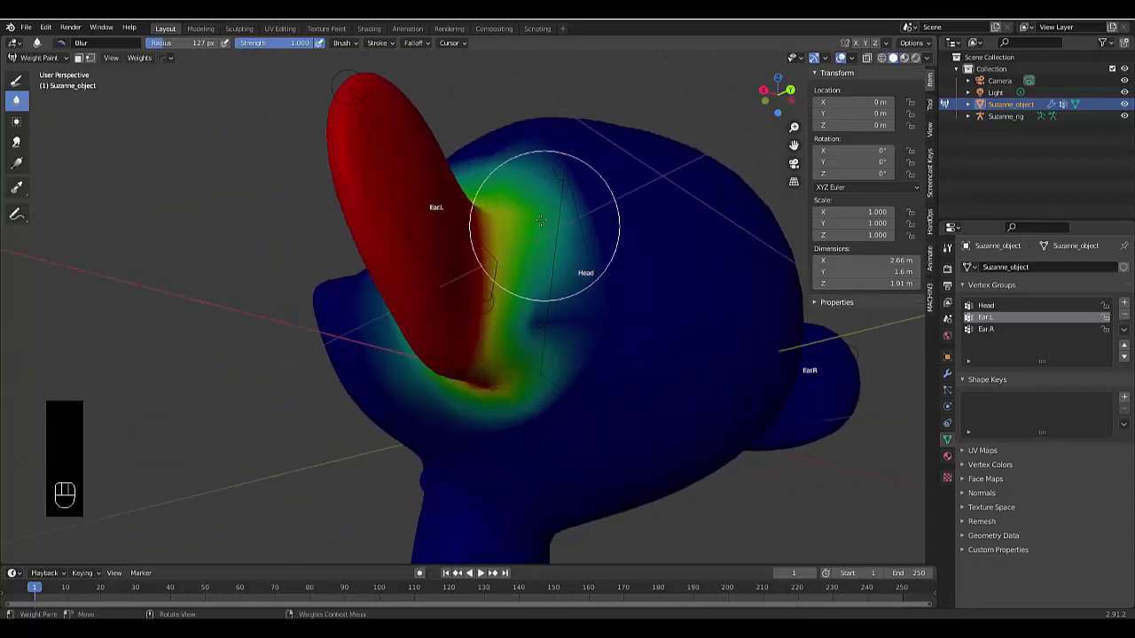
mouse_move(534, 373)
mouse_down()
mouse_move(519, 393)
mouse_move(494, 396)
mouse_move(506, 375)
mouse_up()
click(583, 266)
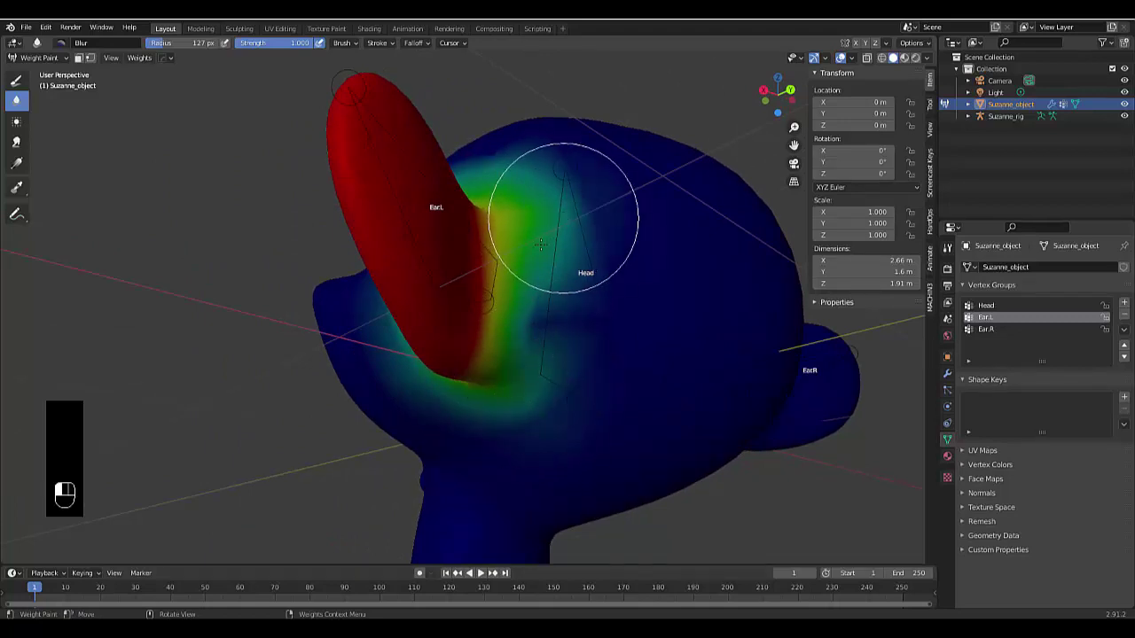
- Return to Object Mode, select Suzanne_rig and view it from the front
mouse_move(582, 266)
middle_down()
mouse_move(579, 275)
mouse_move(689, 274)
mouse_move(659, 316)
mouse_move(494, 329)
mouse_move(429, 316)
mouse_move(433, 332)
middle_up()
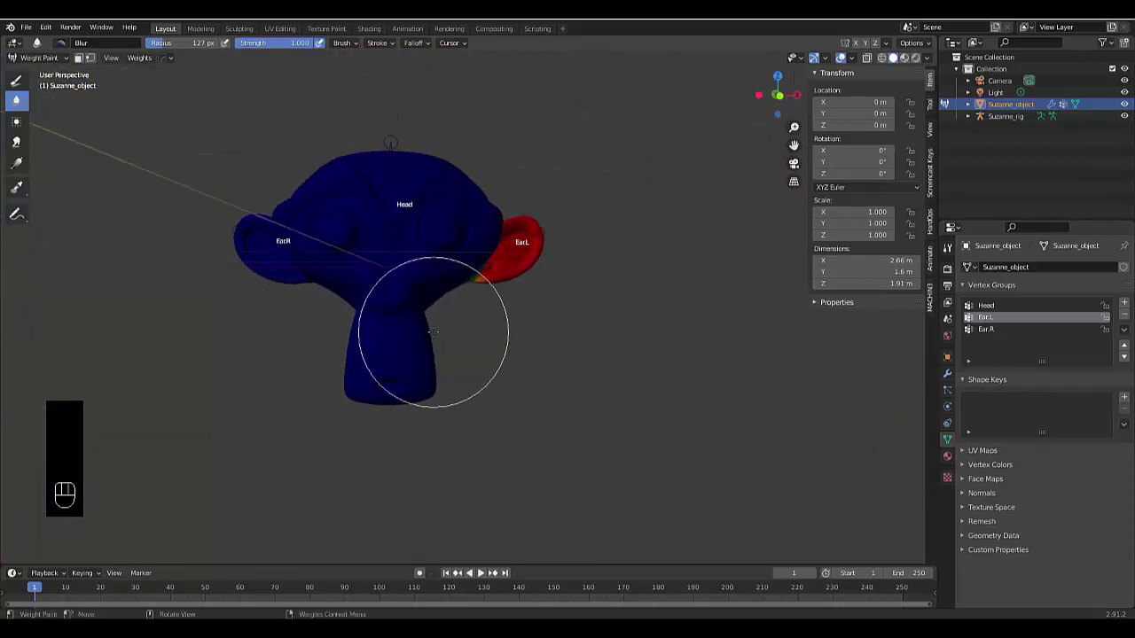
key(Tab)
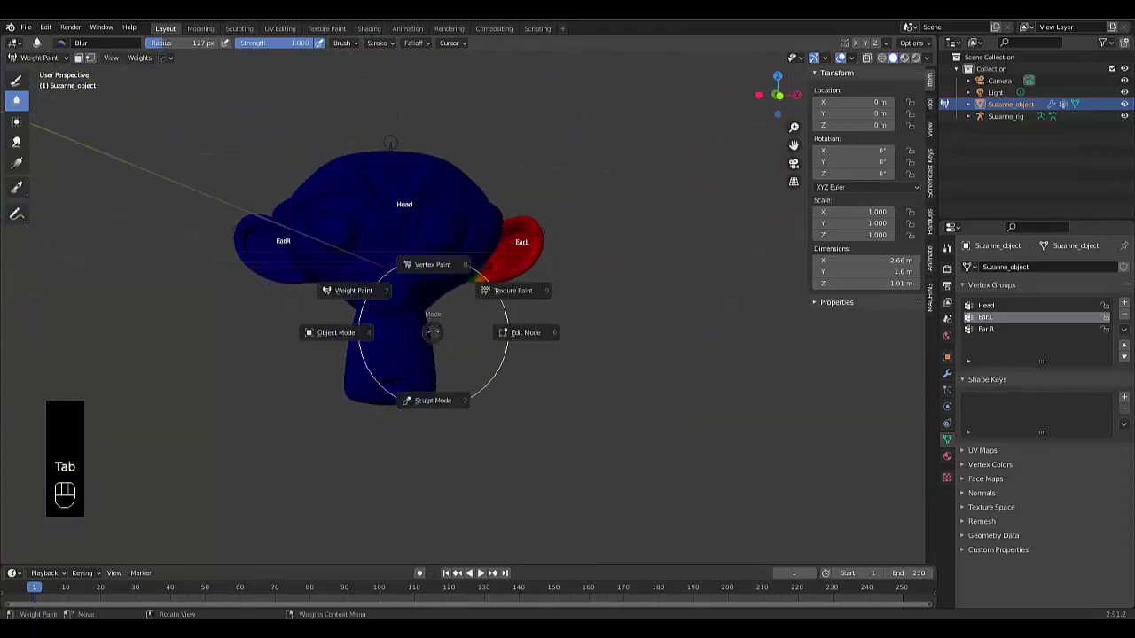
click(370, 333)
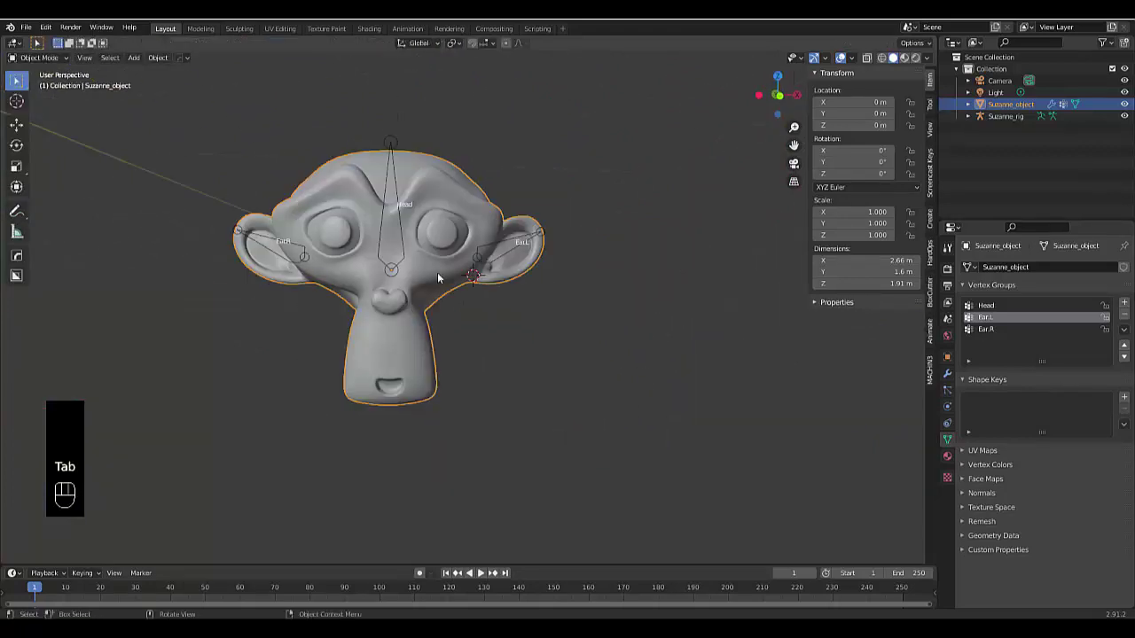
click(392, 144)
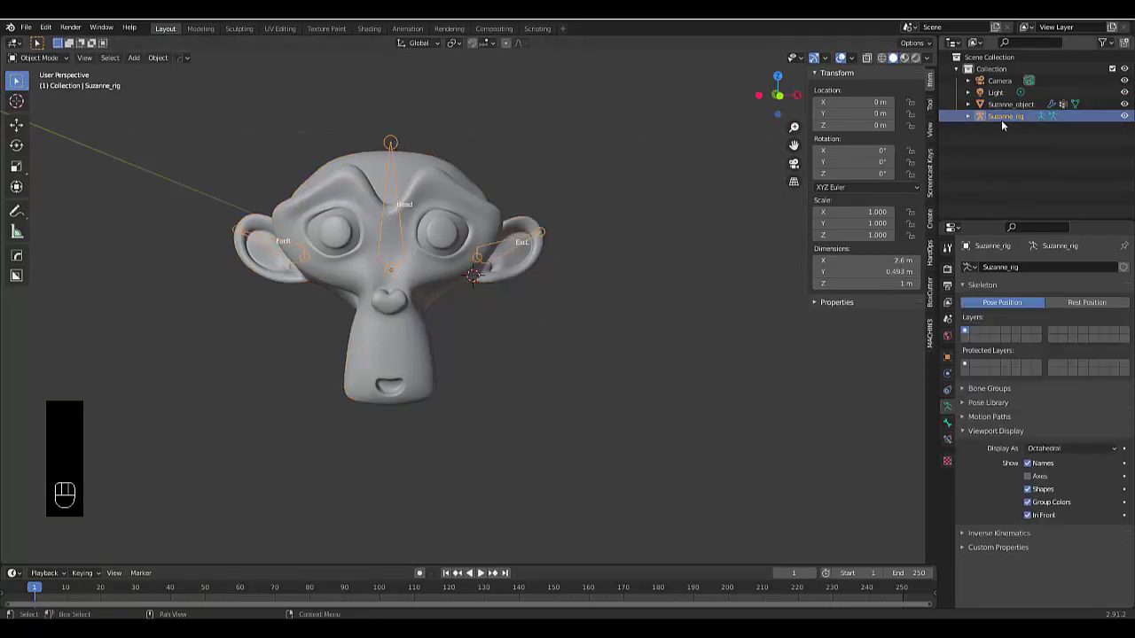
key(KP_1)
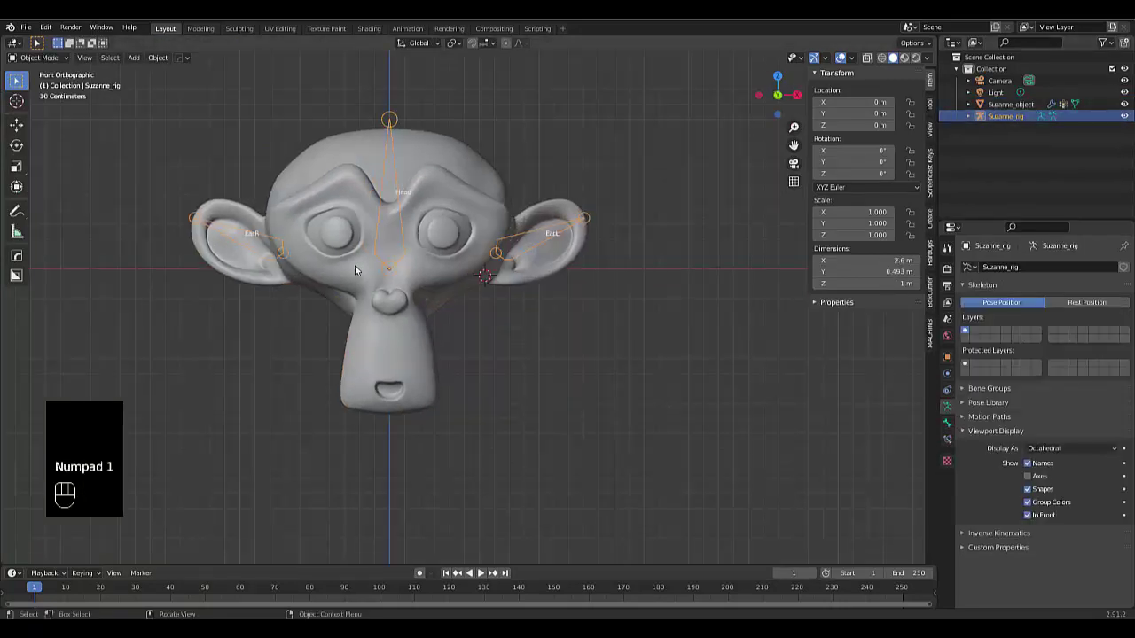
- Add a new material with a Glossy BSDF surface to Suzanne_object, with the viewport in Material Preview shading
click(438, 149)
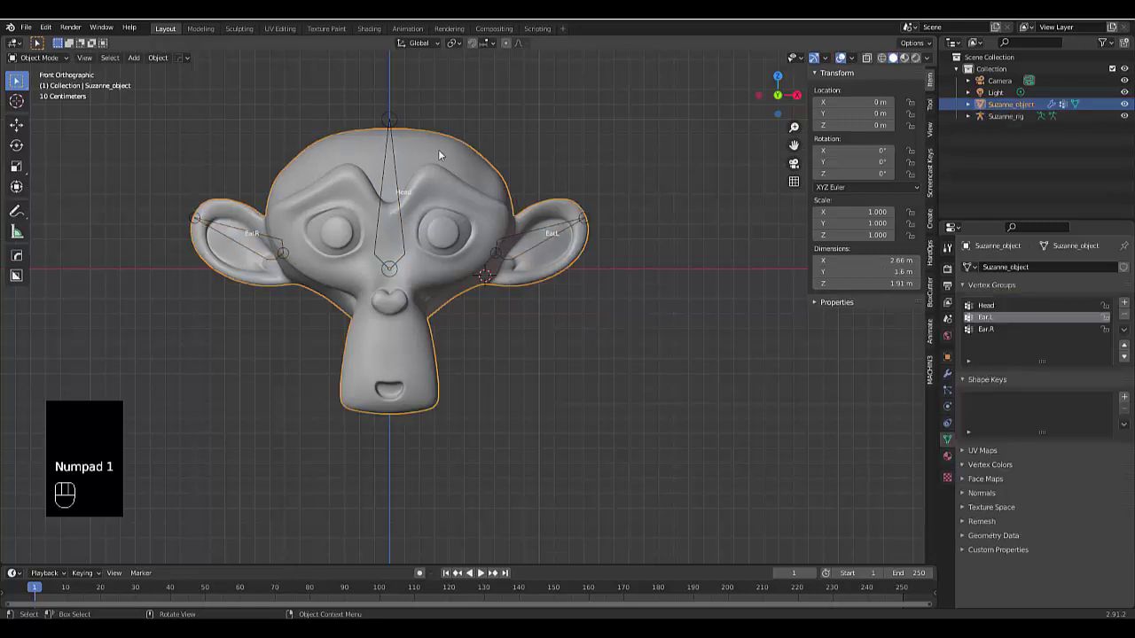
click(947, 456)
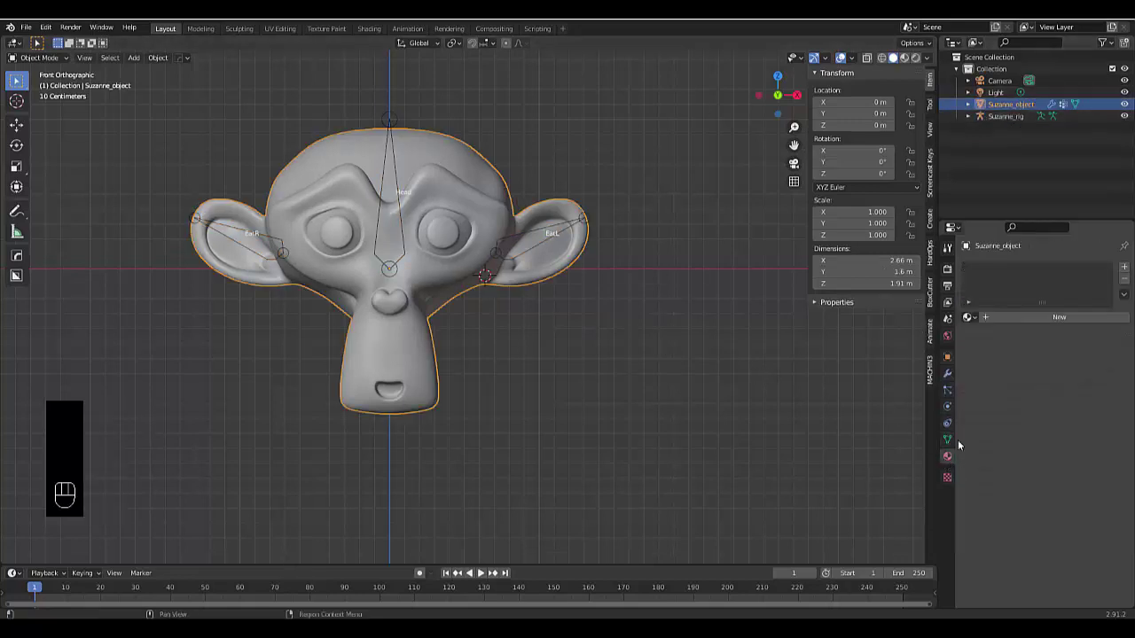
click(905, 57)
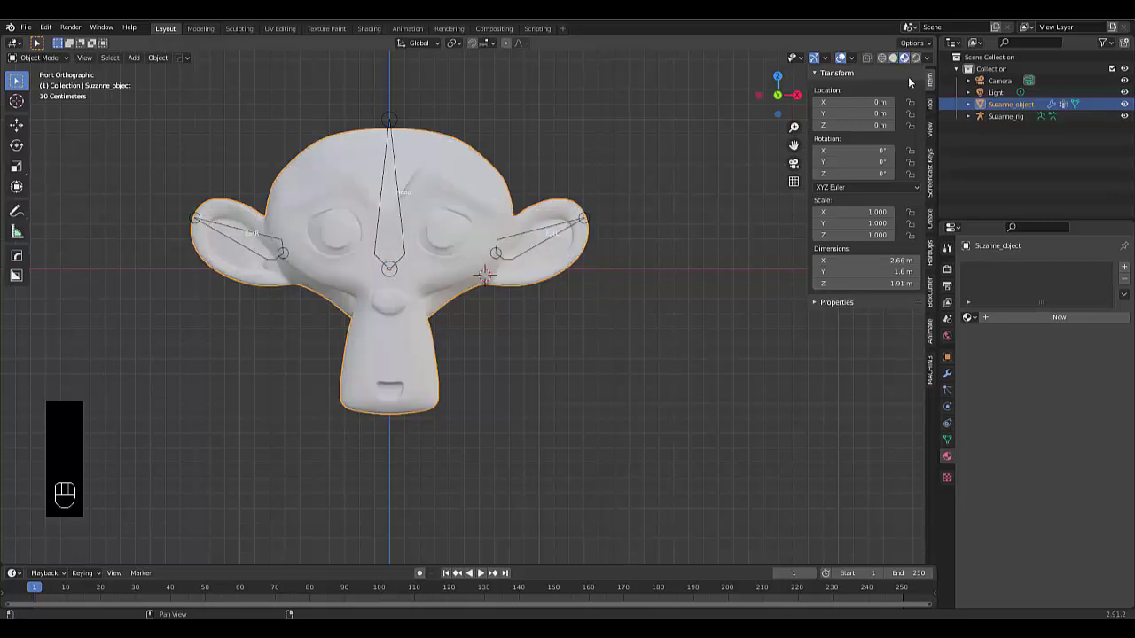
click(1031, 318)
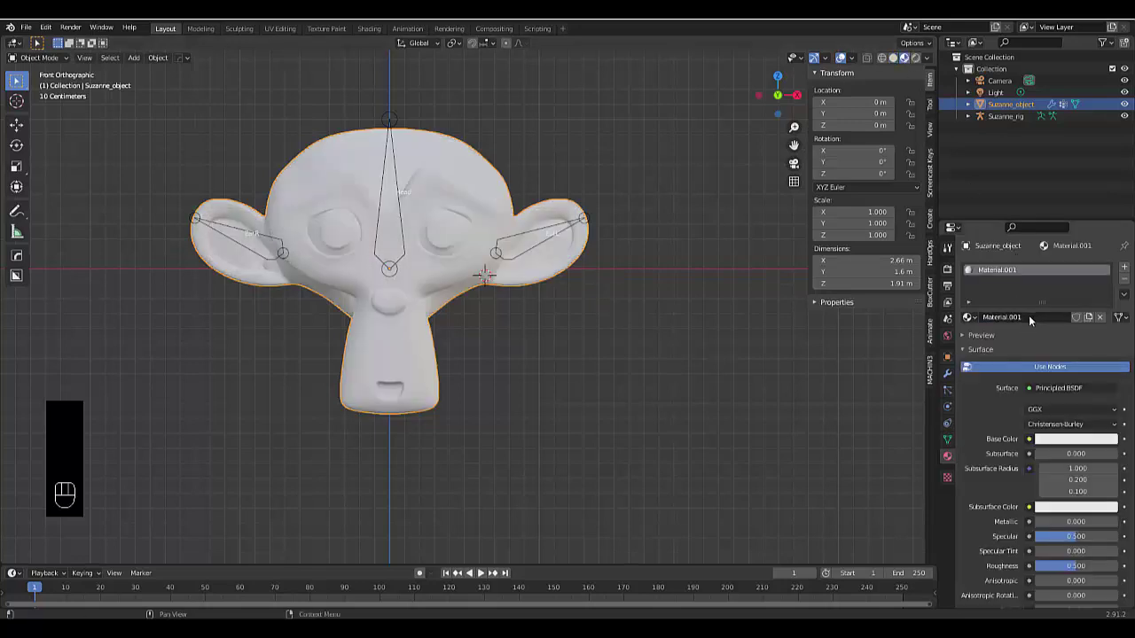
click(1062, 390)
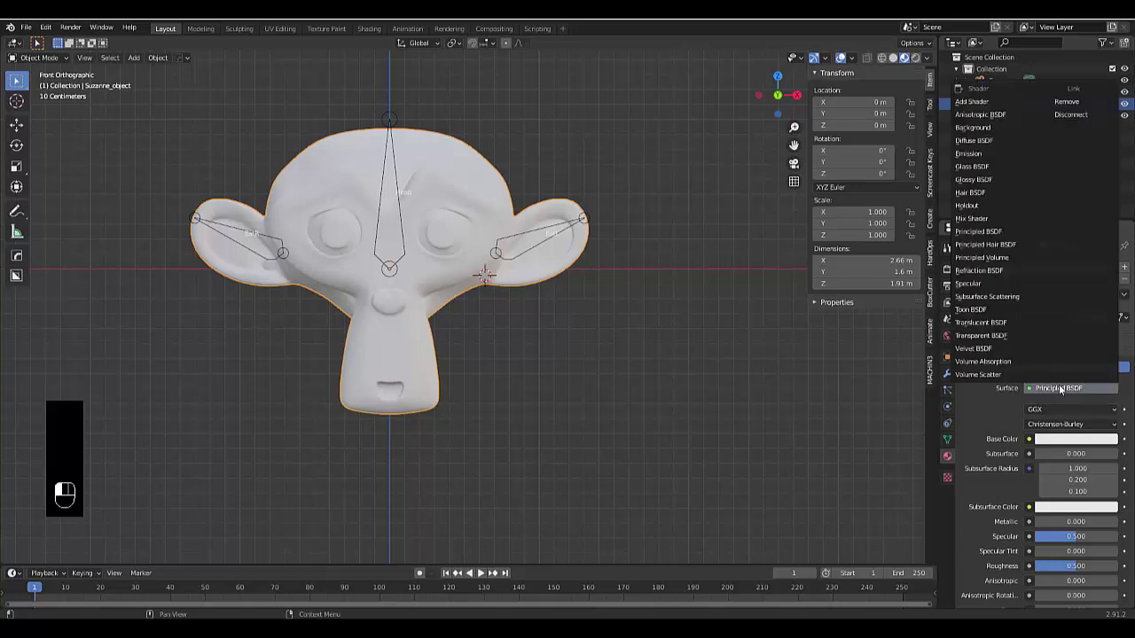
click(999, 179)
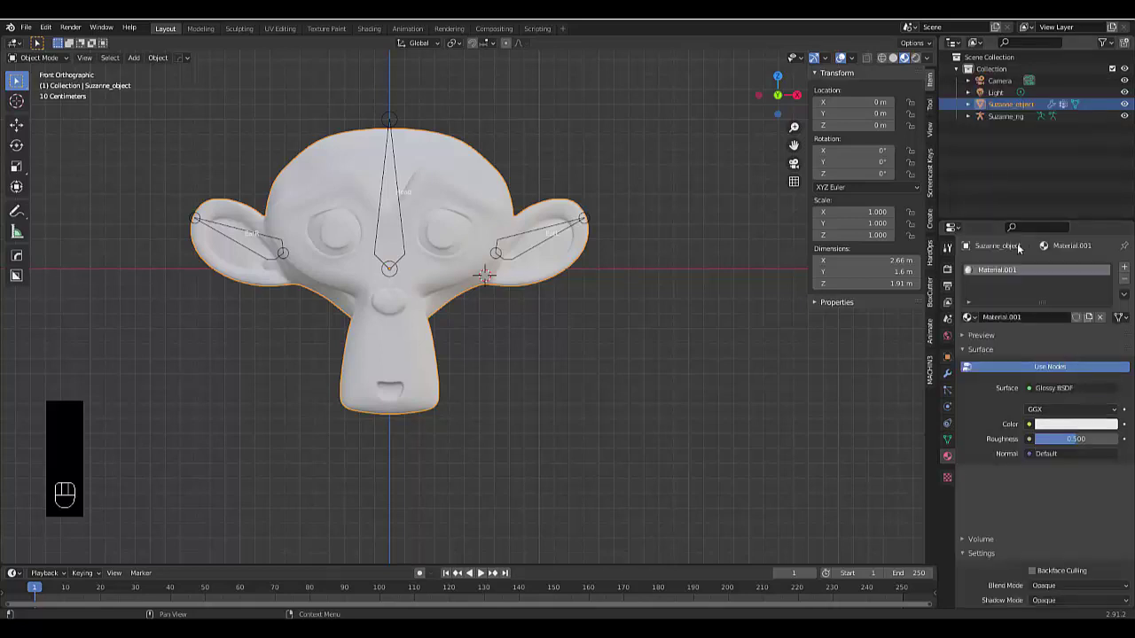
- Set the glossy material's color to orange
click(1063, 427)
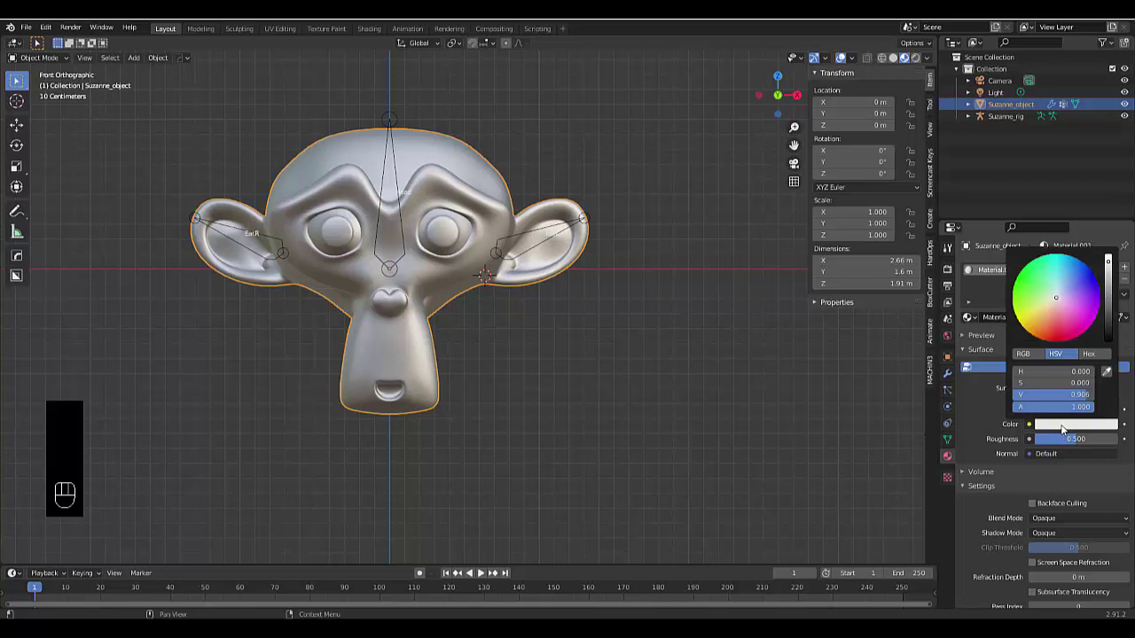
click(1038, 320)
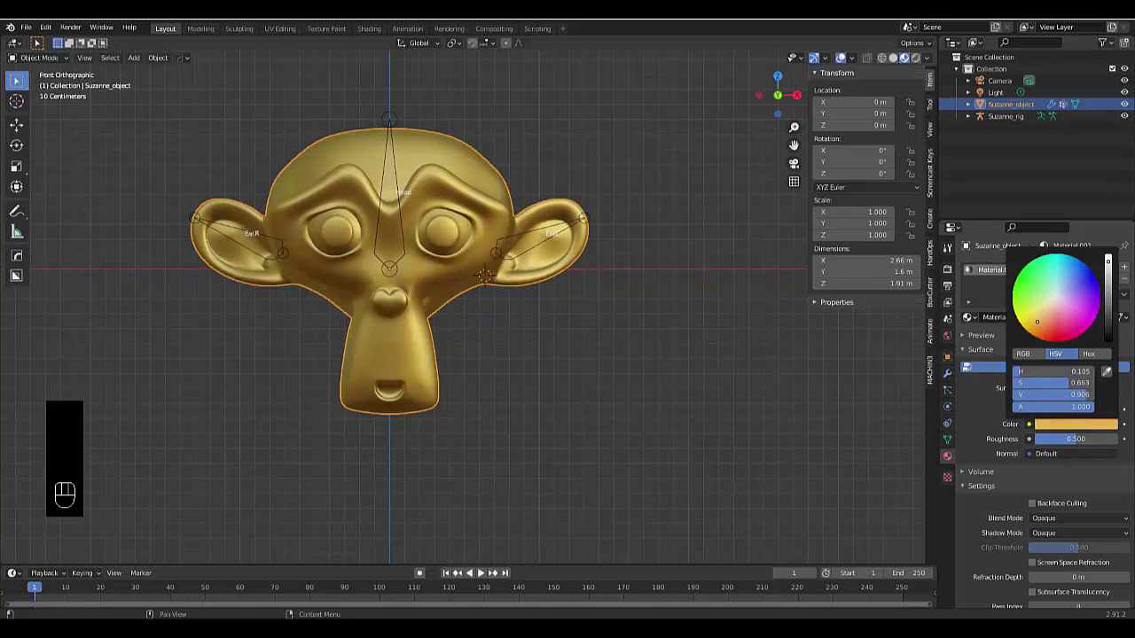
mouse_move(1040, 325)
mouse_down()
mouse_move(1052, 330)
mouse_move(1041, 327)
mouse_up()
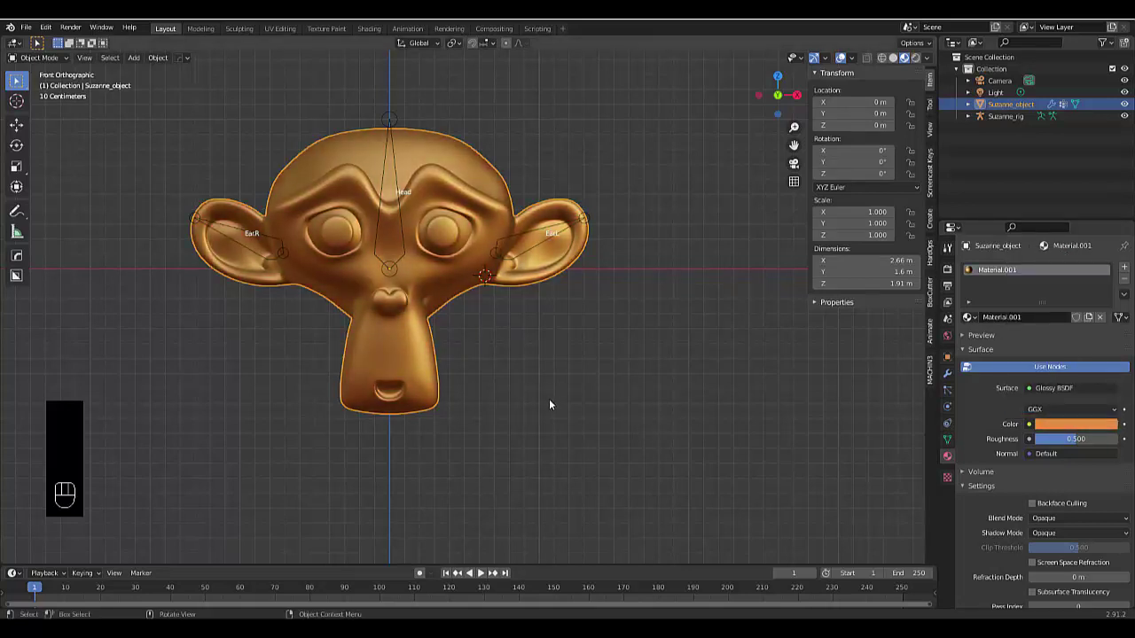
- Select Suzanne_rig and switch it to Pose Mode
scroll(549, 399, down, 4)
scroll(441, 321, up, 2)
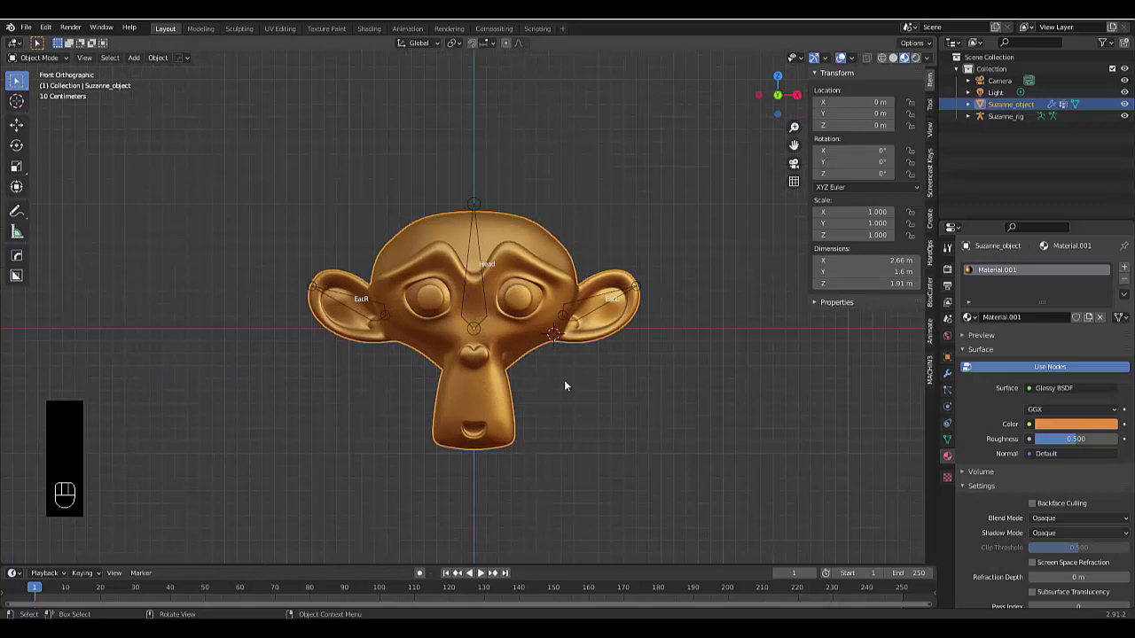
click(473, 206)
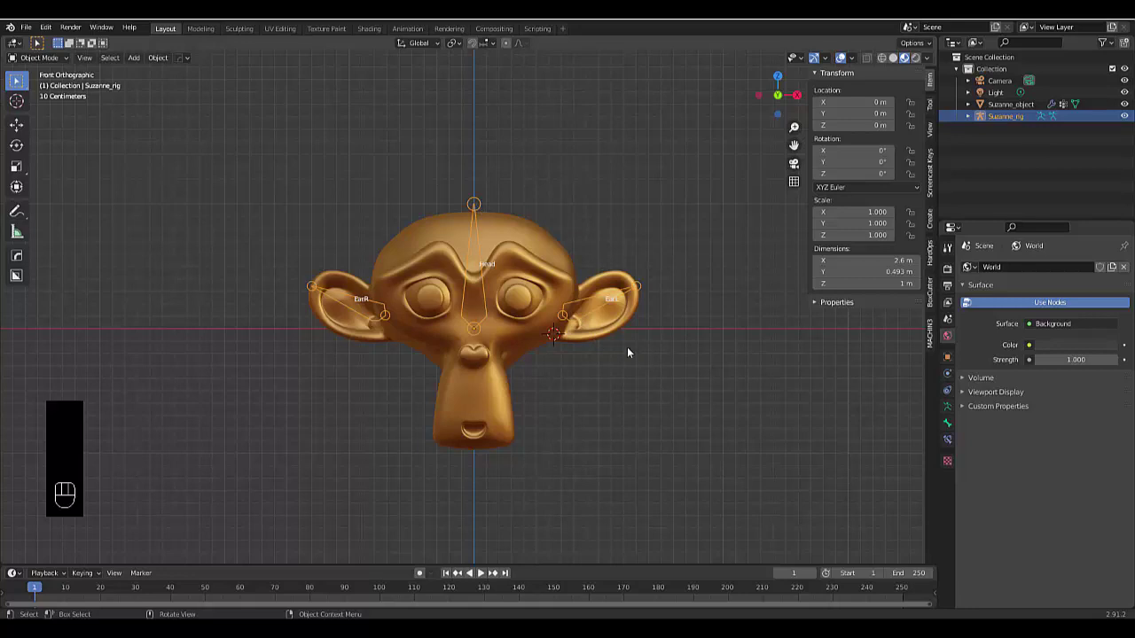
scroll(627, 352, up, 1)
key(ctrl+Tab)
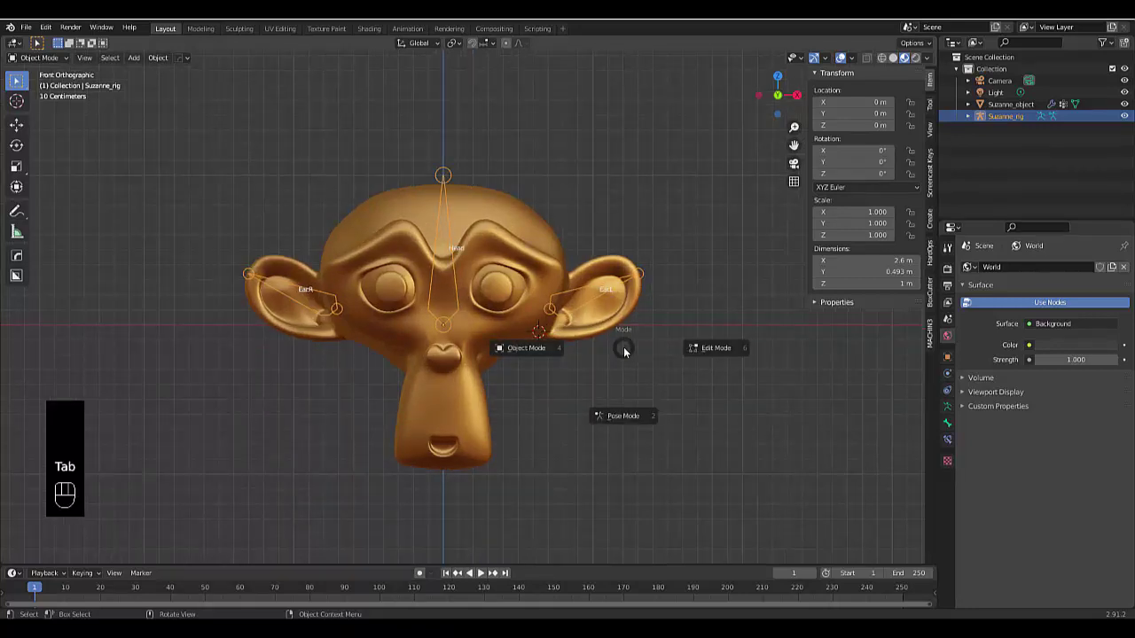
click(623, 416)
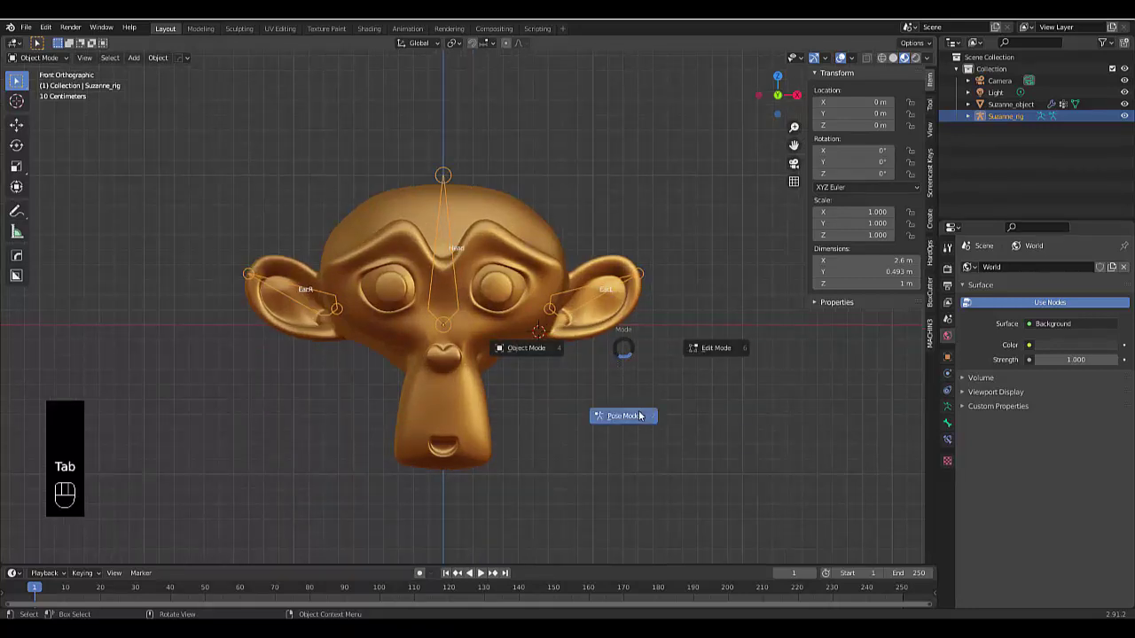
click(42, 57)
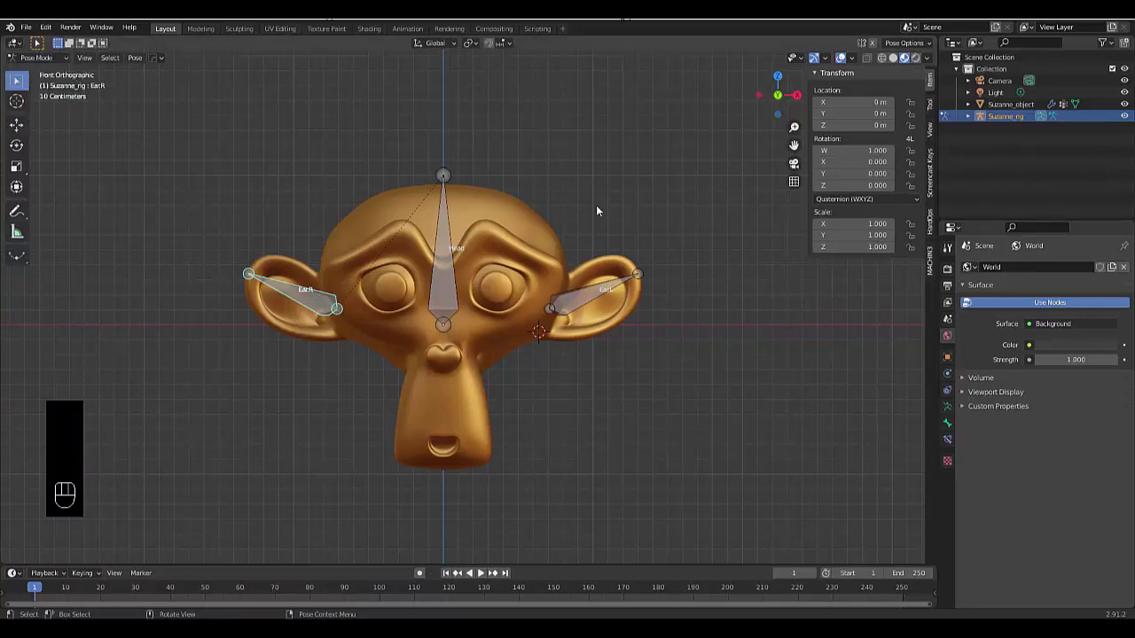
- Check the Tab for Pie Menu option in the keymap preferences
scroll(633, 291, up, 1)
scroll(587, 280, up, 2)
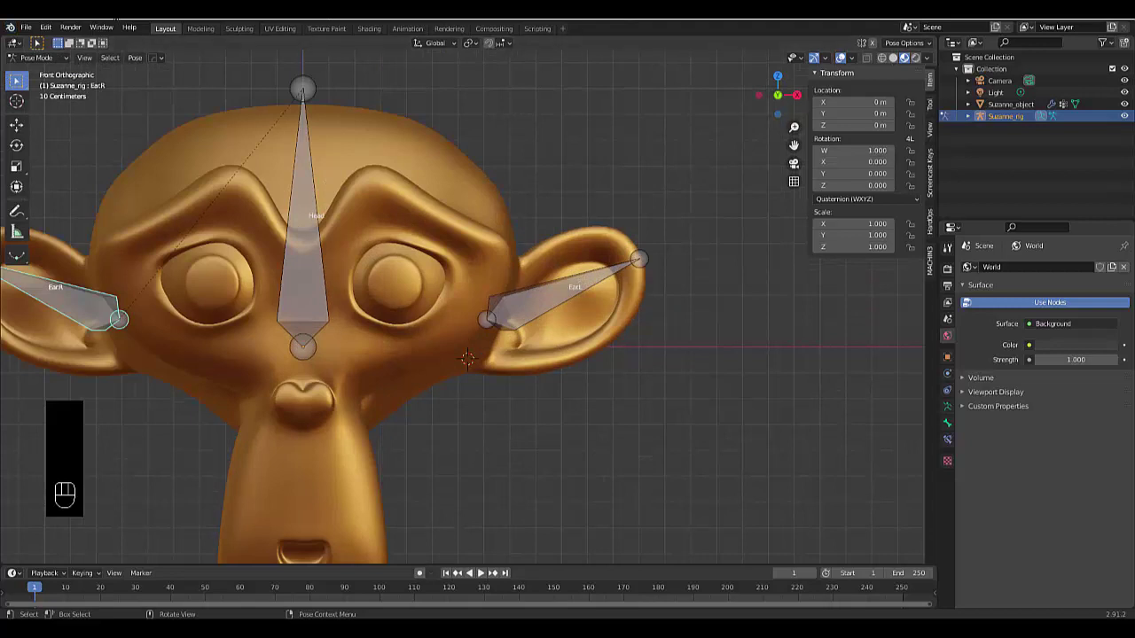
click(45, 28)
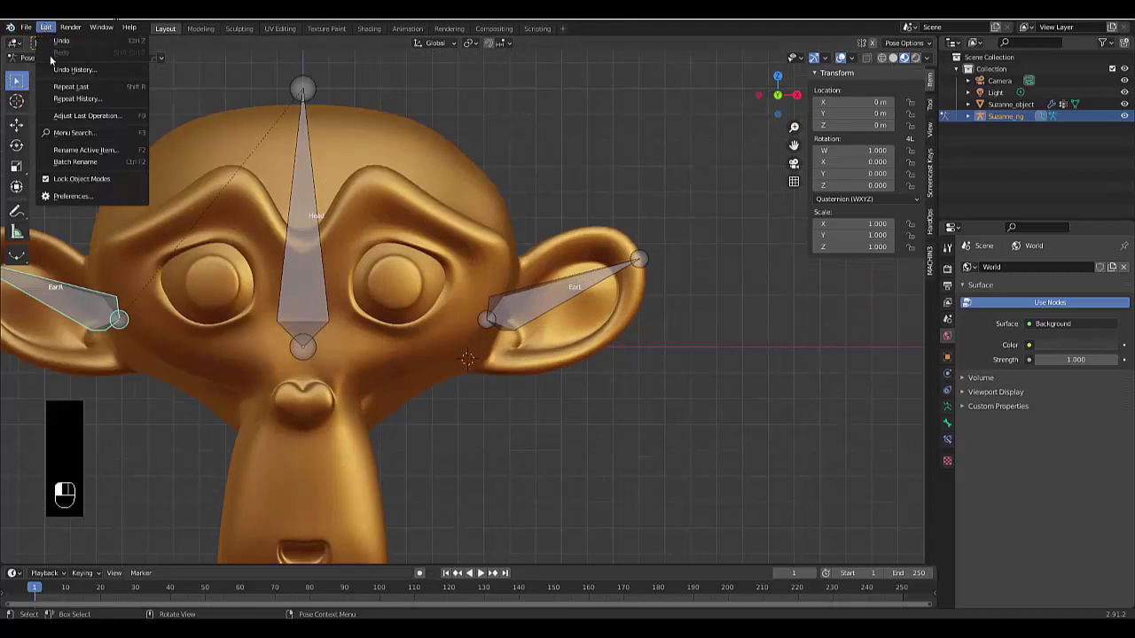
click(71, 196)
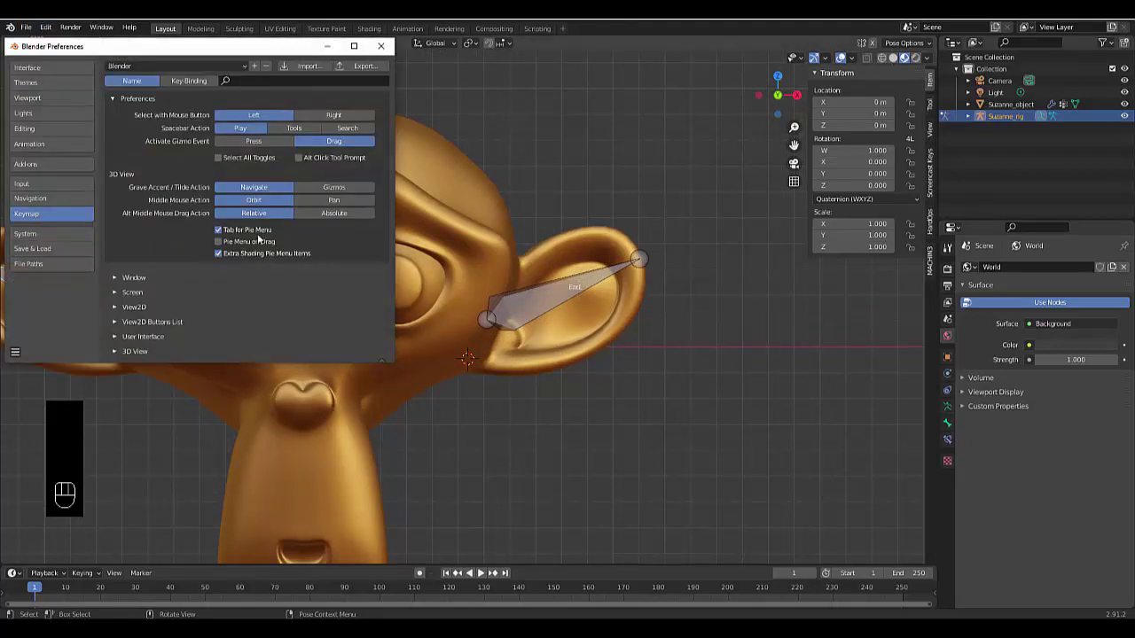
click(380, 48)
- Make Ear.L the selected pose bone
scroll(522, 276, down, 5)
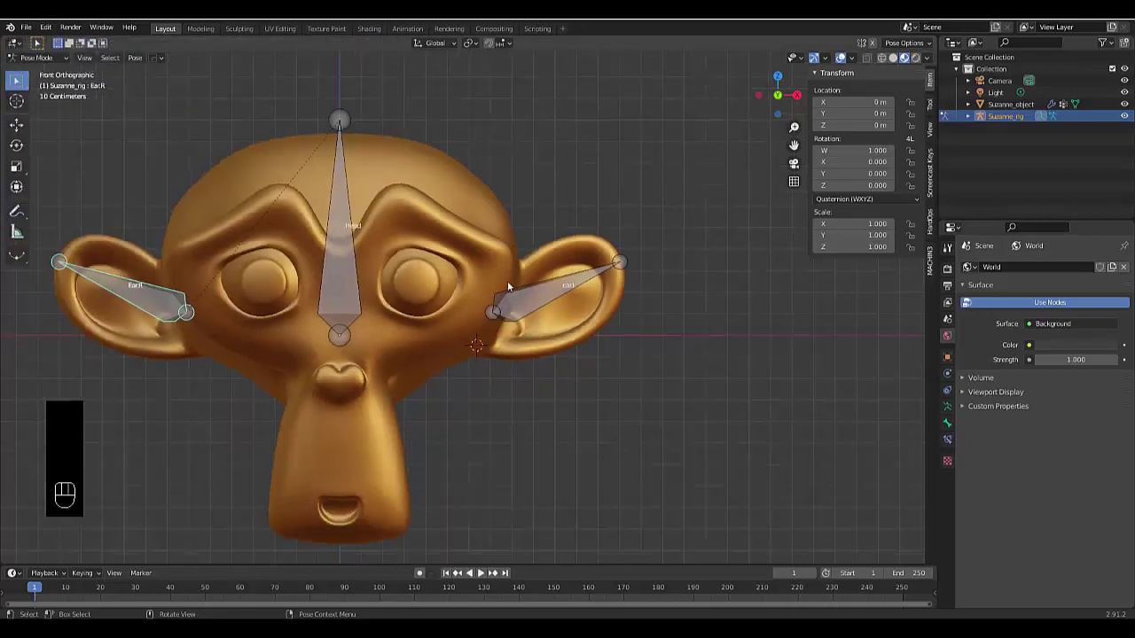
scroll(514, 288, up, 4)
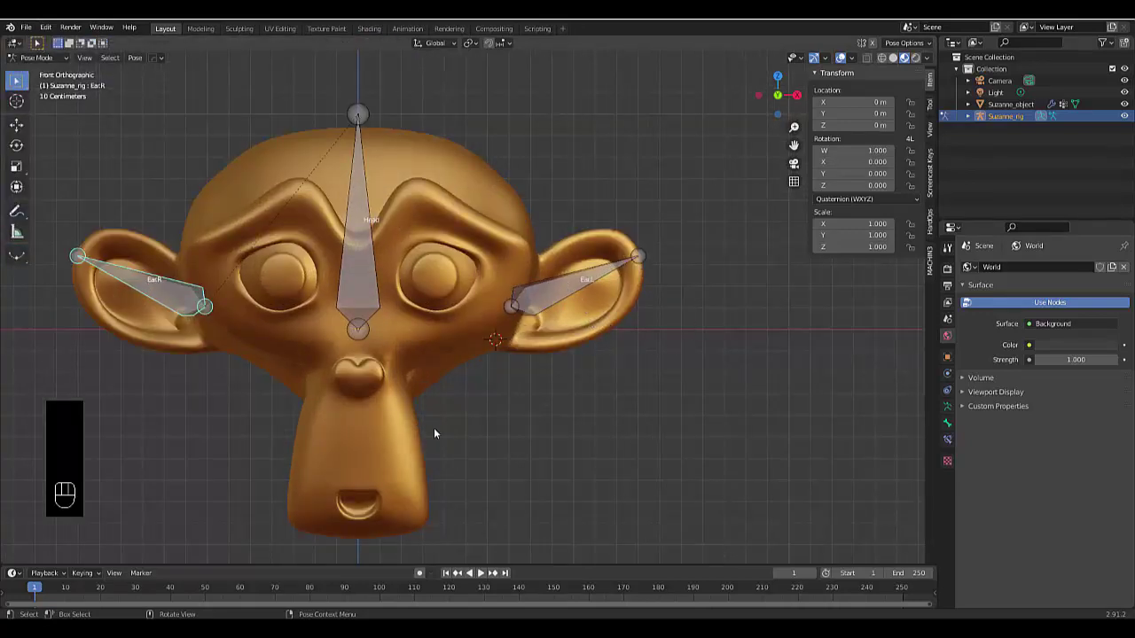
click(550, 293)
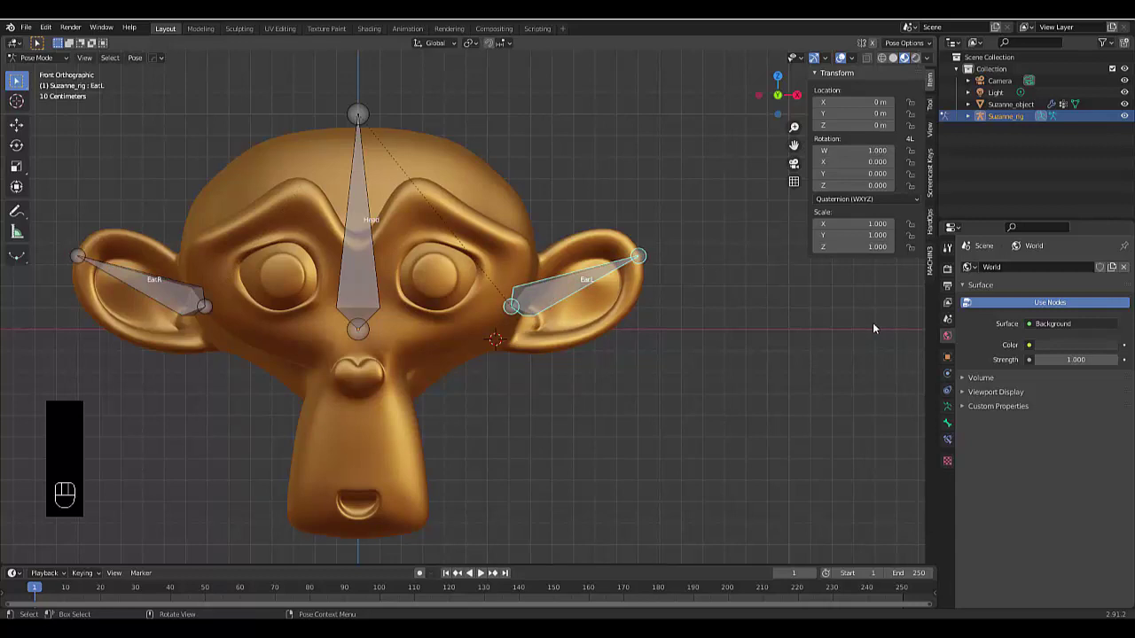
- Return to Object Mode and add an Armature modifier to Suzanne_object
key(Tab)
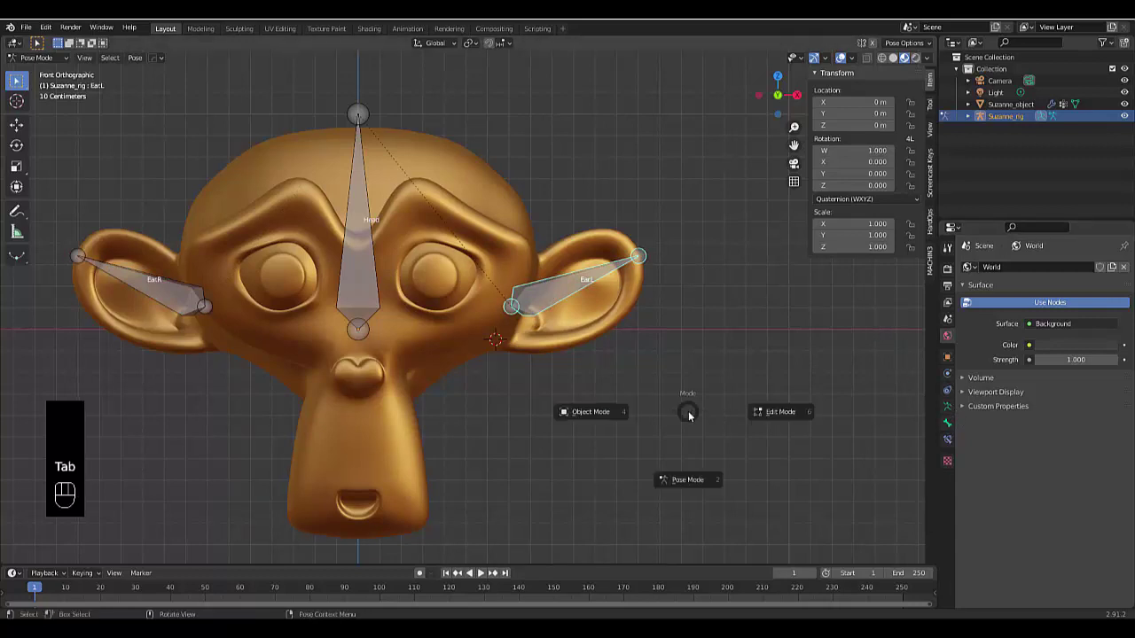
click(593, 412)
click(471, 225)
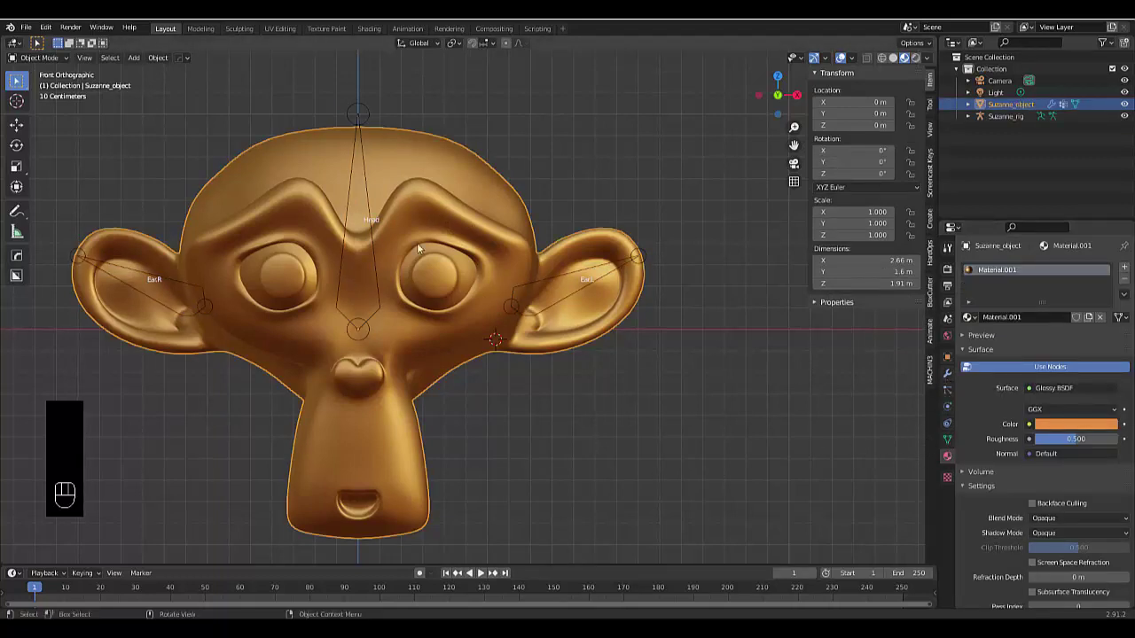
click(947, 374)
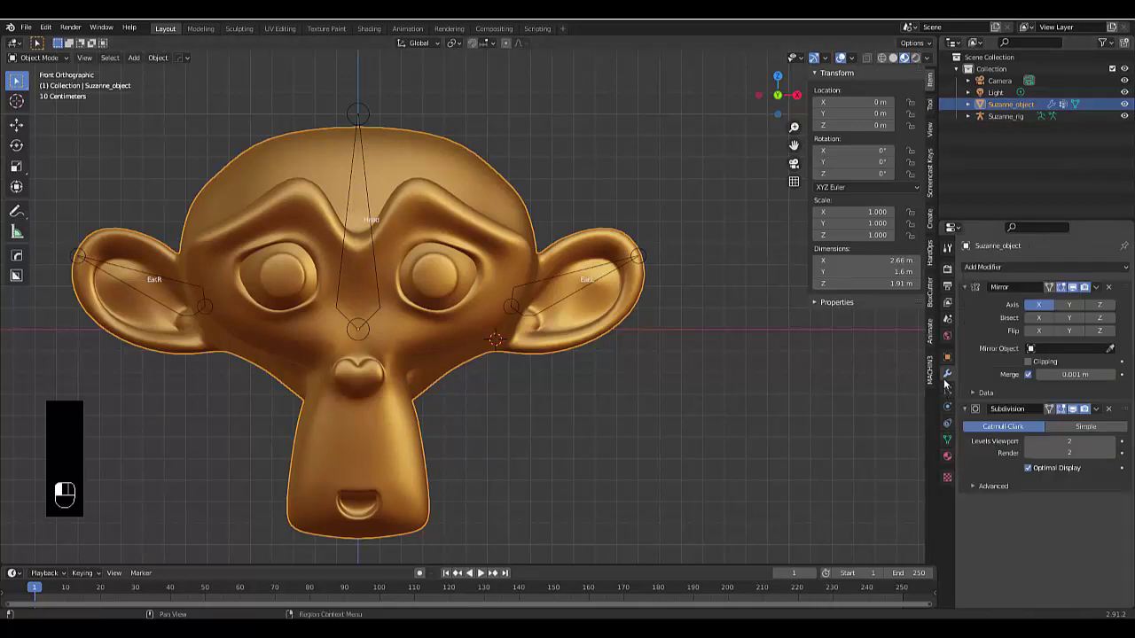
click(1002, 267)
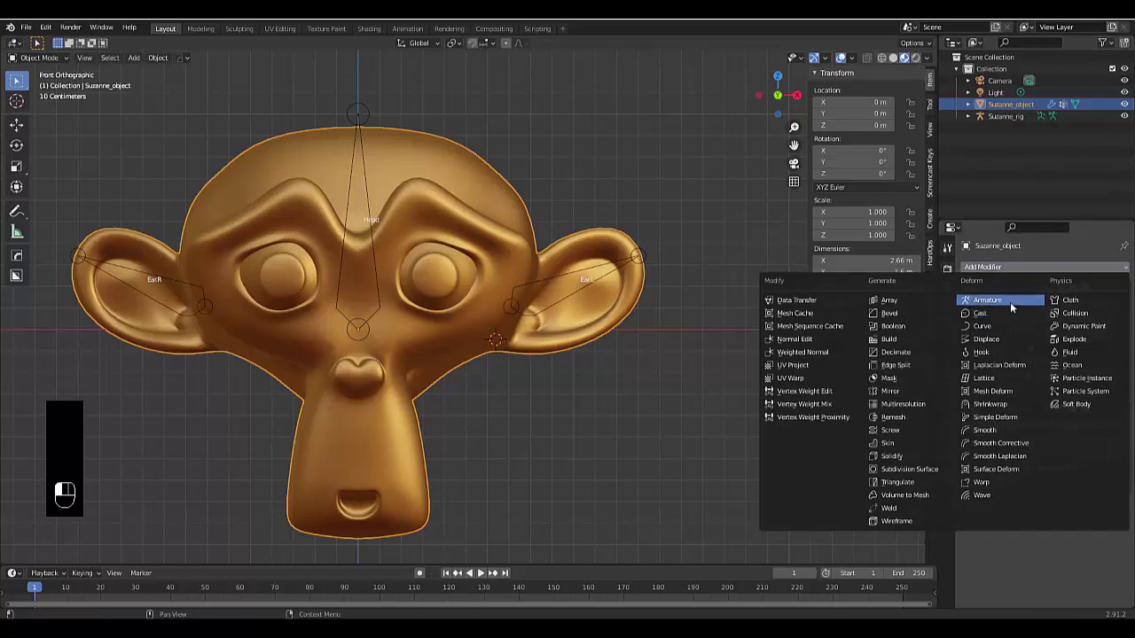
click(1002, 300)
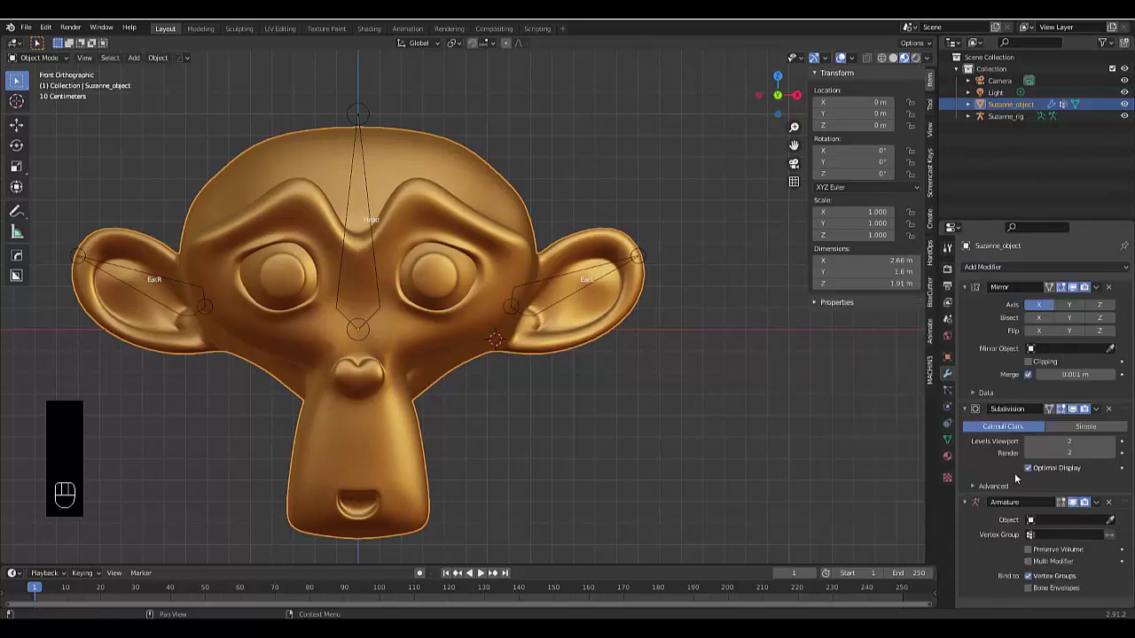
- Set the Armature modifier's object to Suzanne_rig and move the modifier above Subdivision in the stack
click(1060, 520)
click(1020, 398)
drag(1127, 507, 1128, 392)
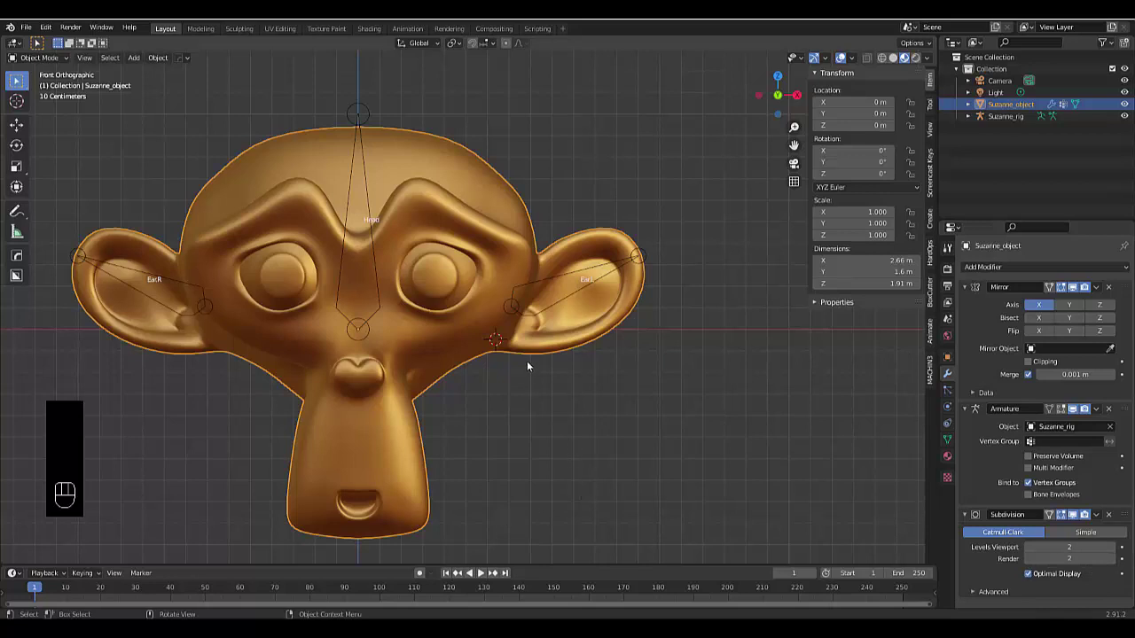
- Put Suzanne_rig in Pose Mode and insert a Location, Rotation & Scale keyframe for Ear.L at frame 1
scroll(459, 338, down, 4)
scroll(465, 334, up, 3)
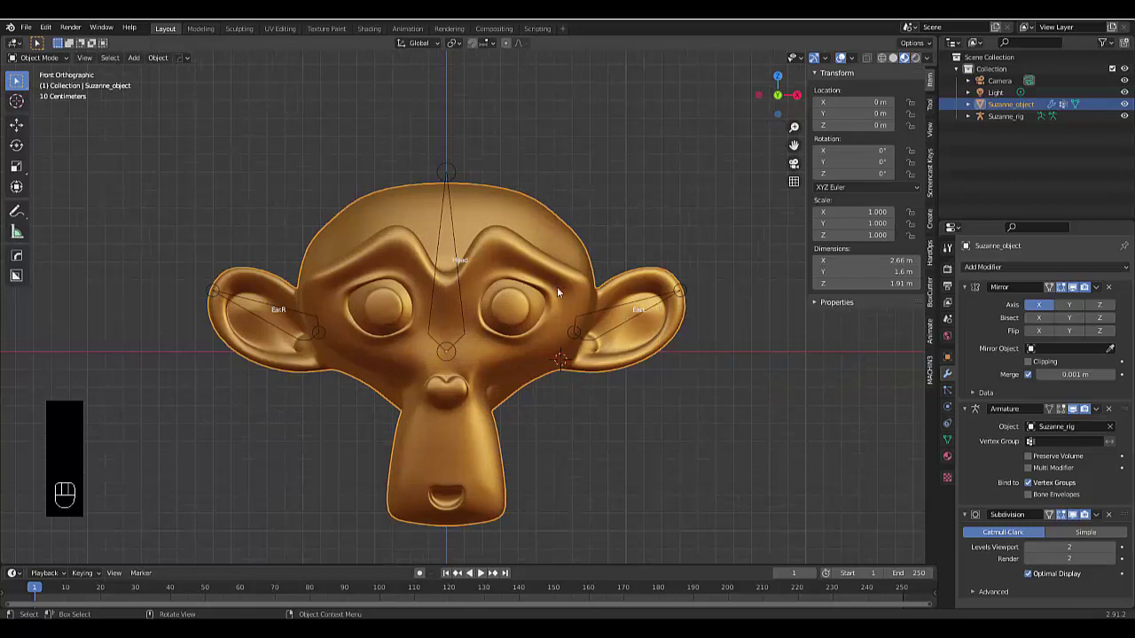
click(453, 174)
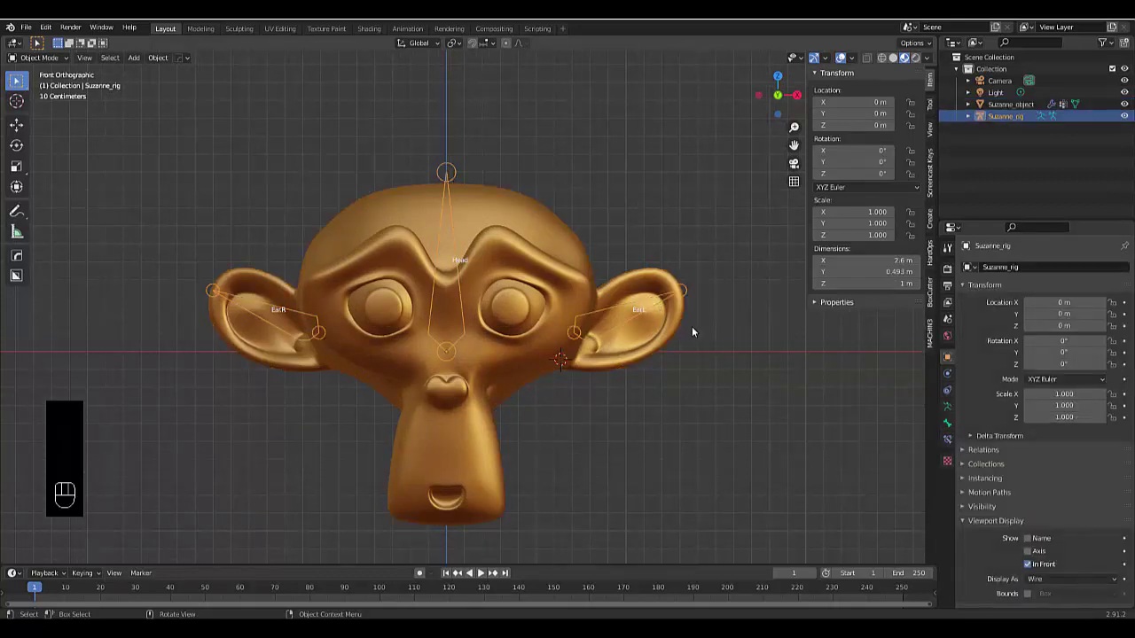
key(Tab)
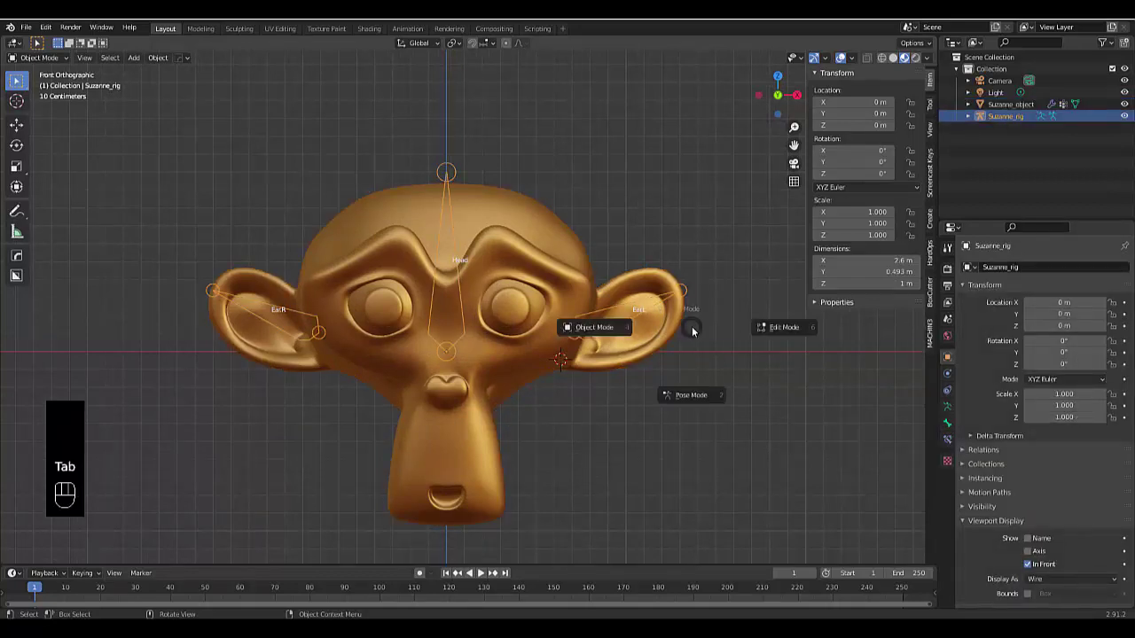
click(686, 399)
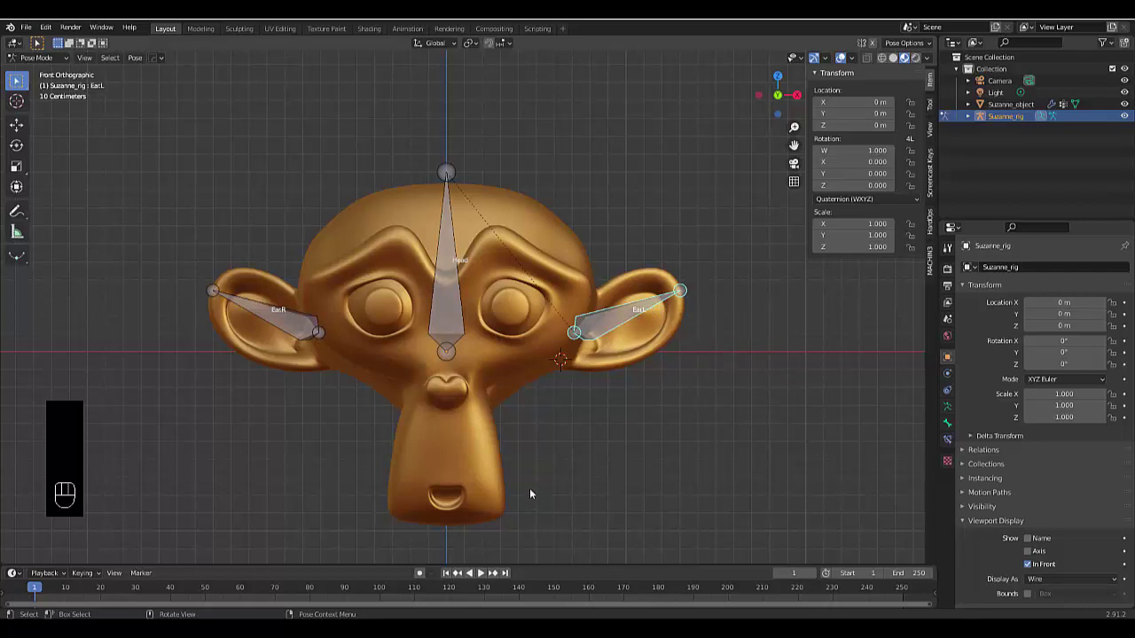
key(i)
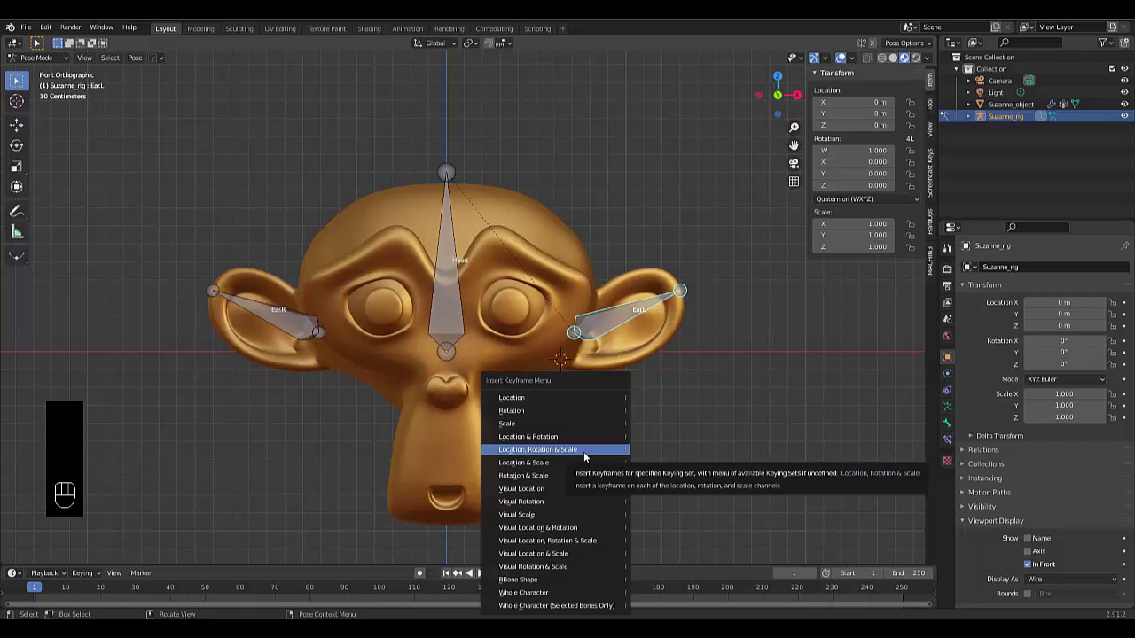
click(584, 454)
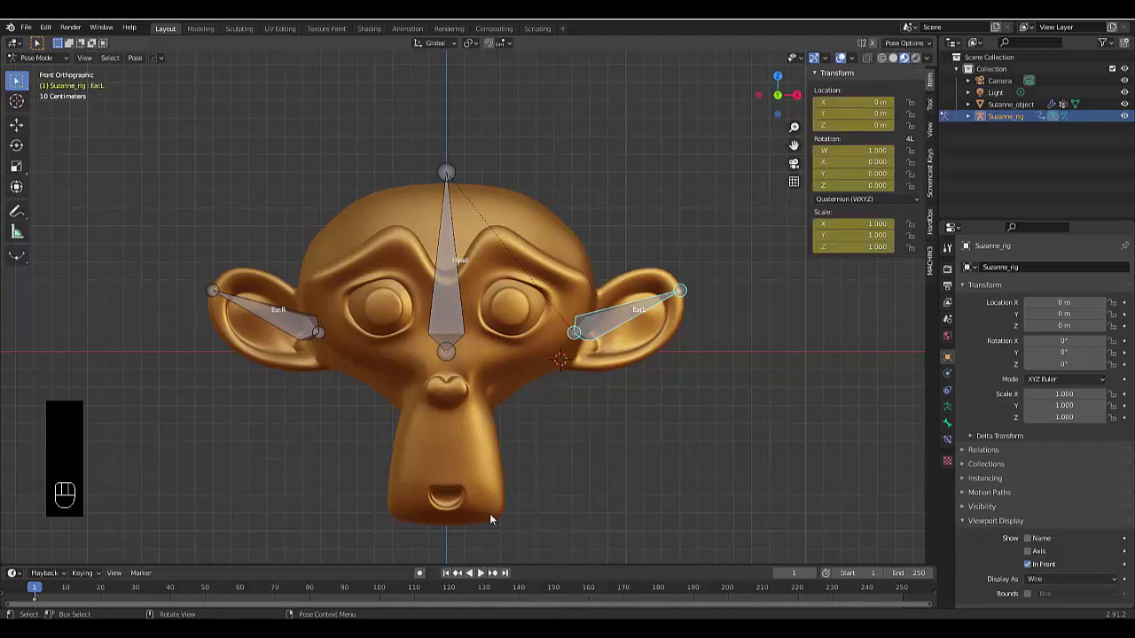
- Go to frame 50 and rotate the Ear.L bone by -30° in the front view
click(779, 573)
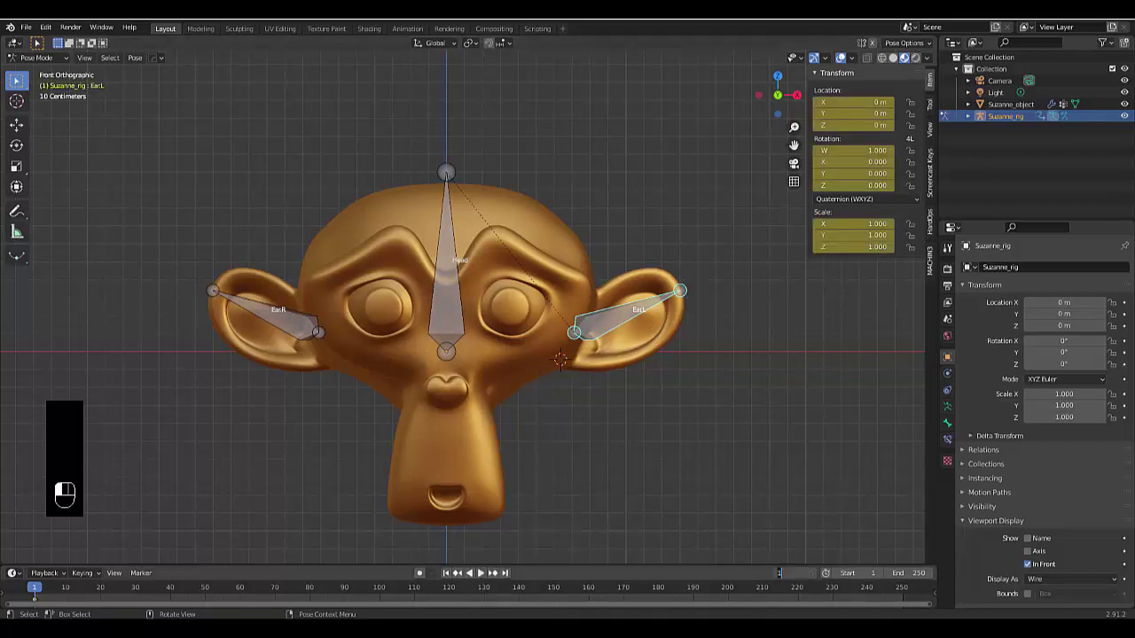
text(50)
key(Return)
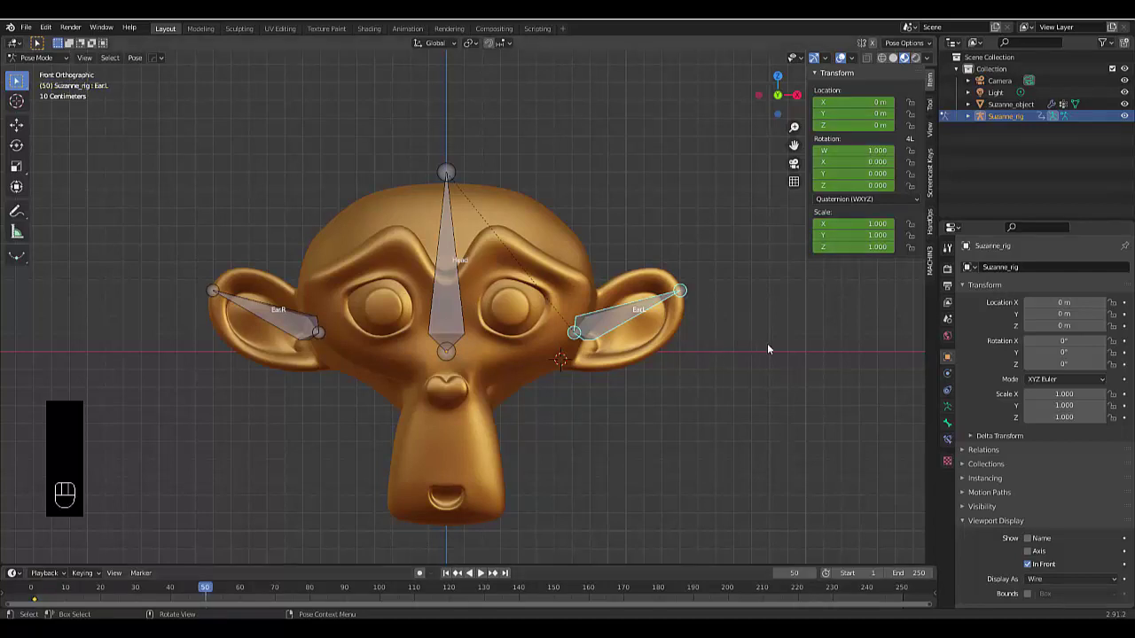
key(r)
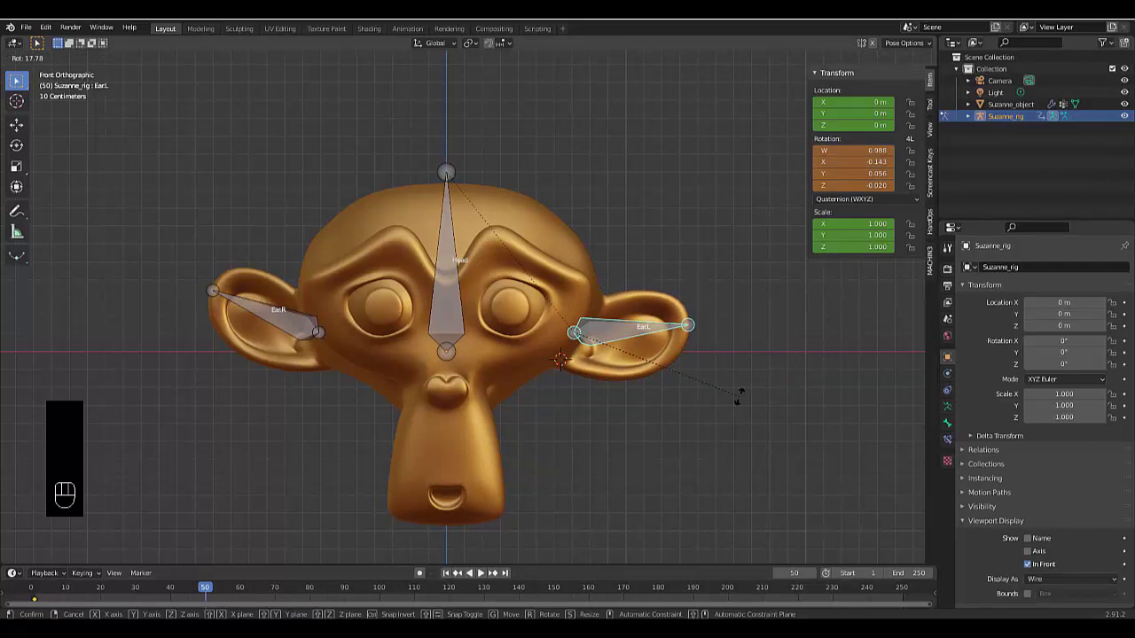
text(-90)
key(BackSpace)
key(BackSpace)
key(BackSpace)
text(-45)
key(BackSpace)
key(BackSpace)
key(BackSpace)
text(-30)
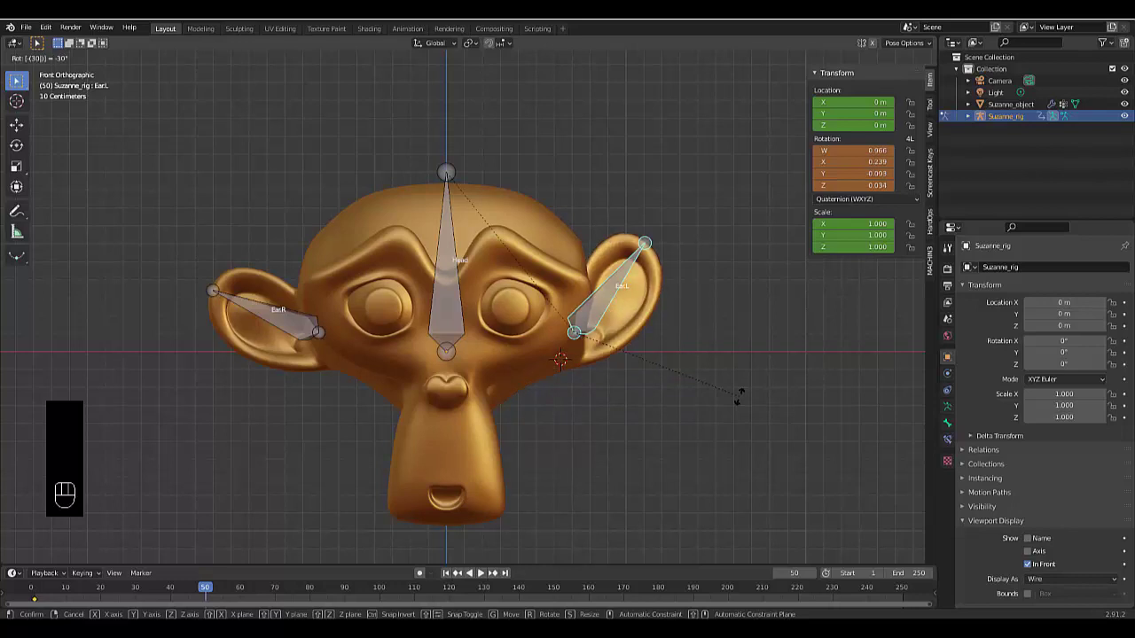
key(Return)
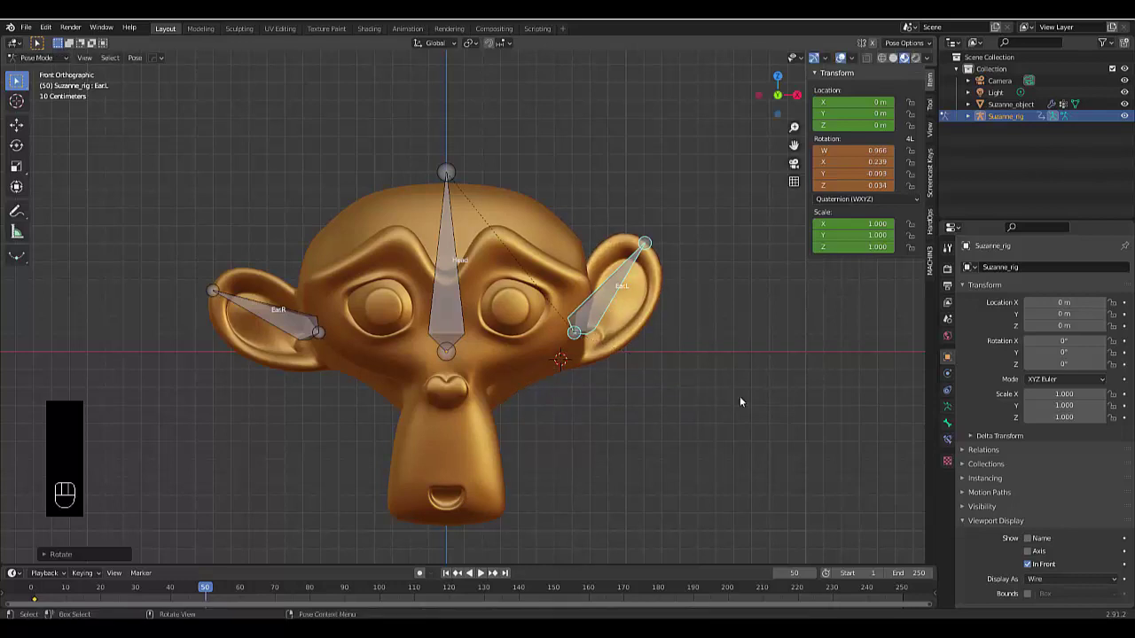
- Insert a Location, Rotation & Scale keyframe for Ear.L at frame 50 and move it to about frame 25
key(i)
click(739, 396)
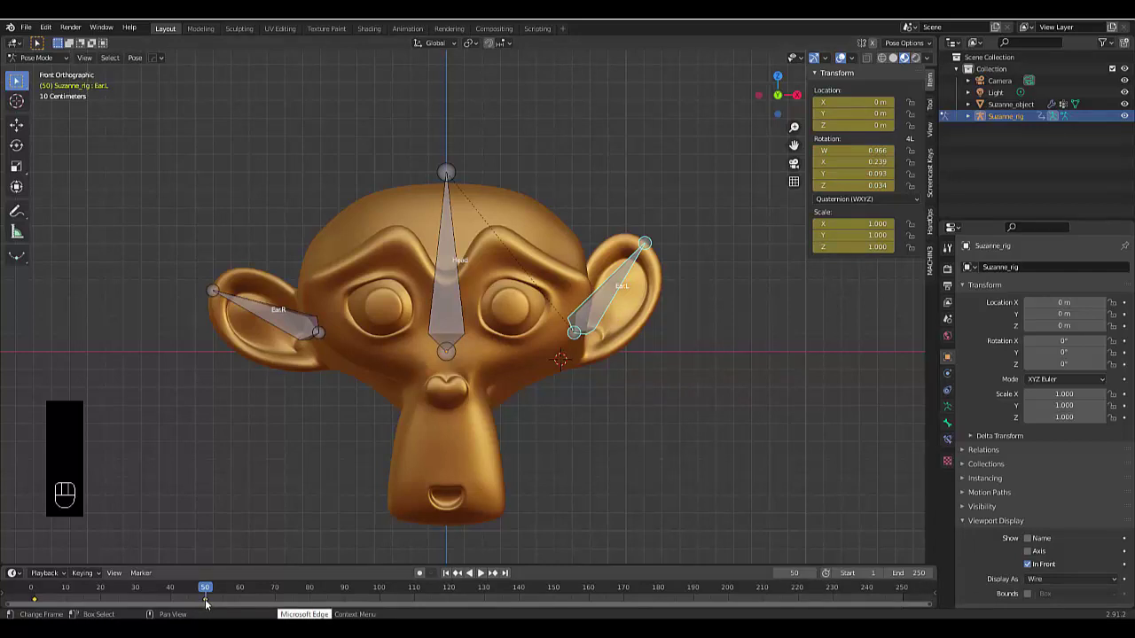
drag(205, 602, 117, 603)
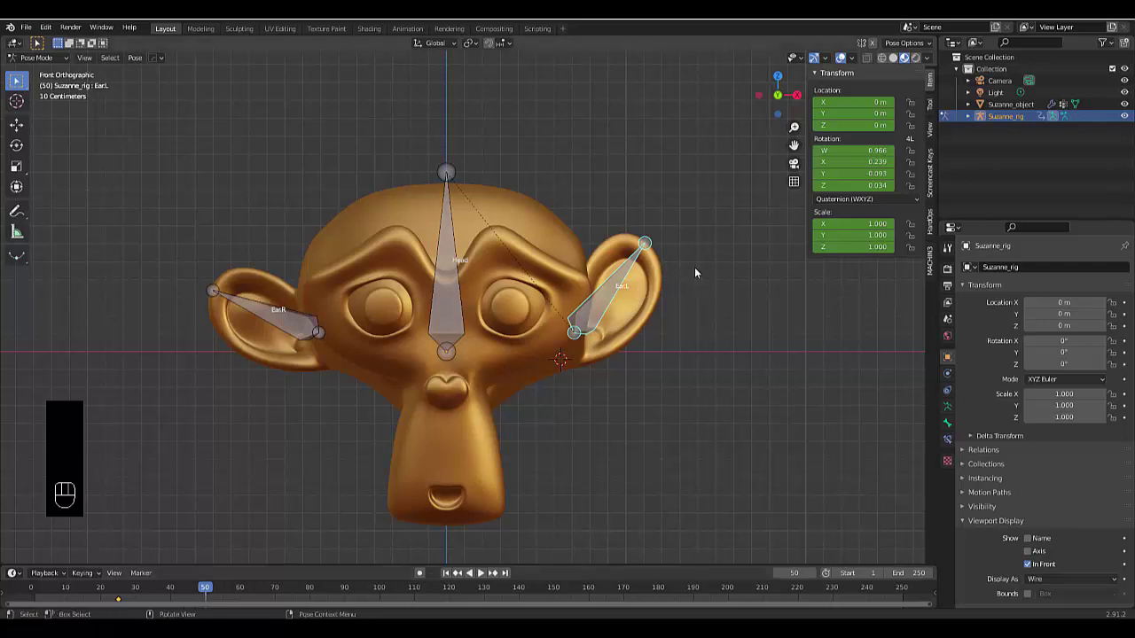
- Rotate the Ear.L bone by 90° at frame 50 and insert a Location, Rotation & Scale keyframe for it
key(r)
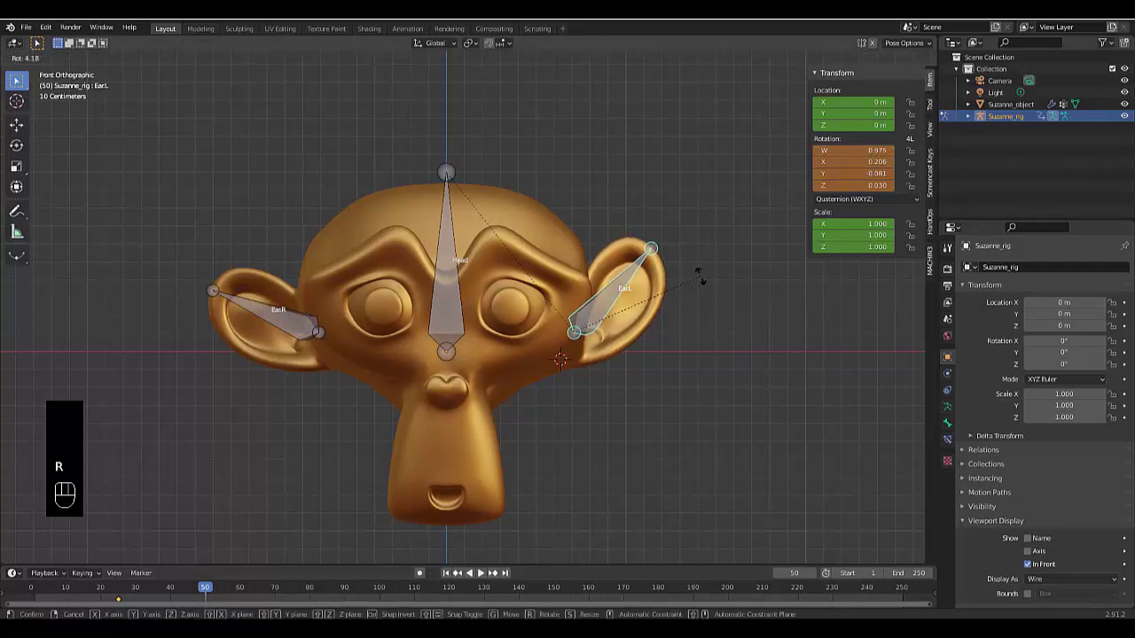
text(60)
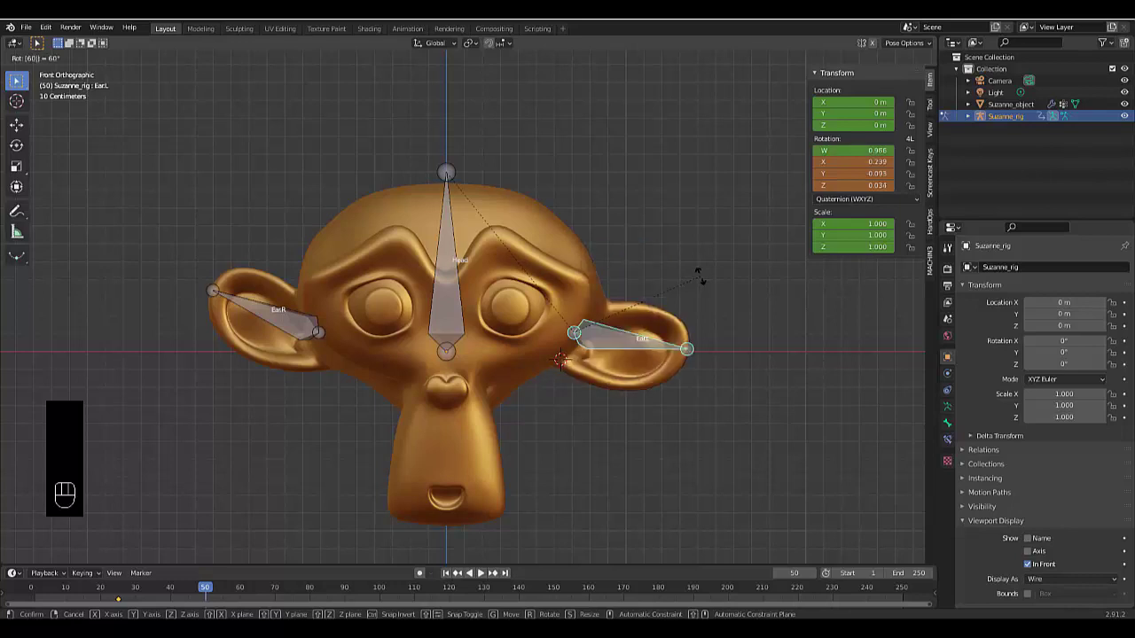
key(BackSpace)
key(BackSpace)
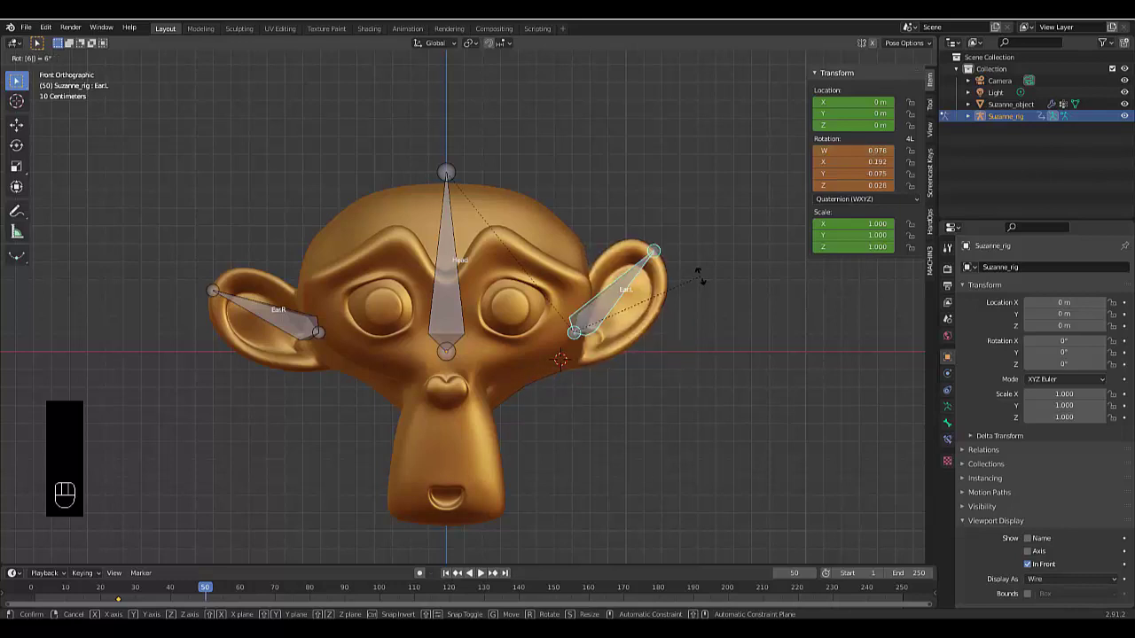
text(90)
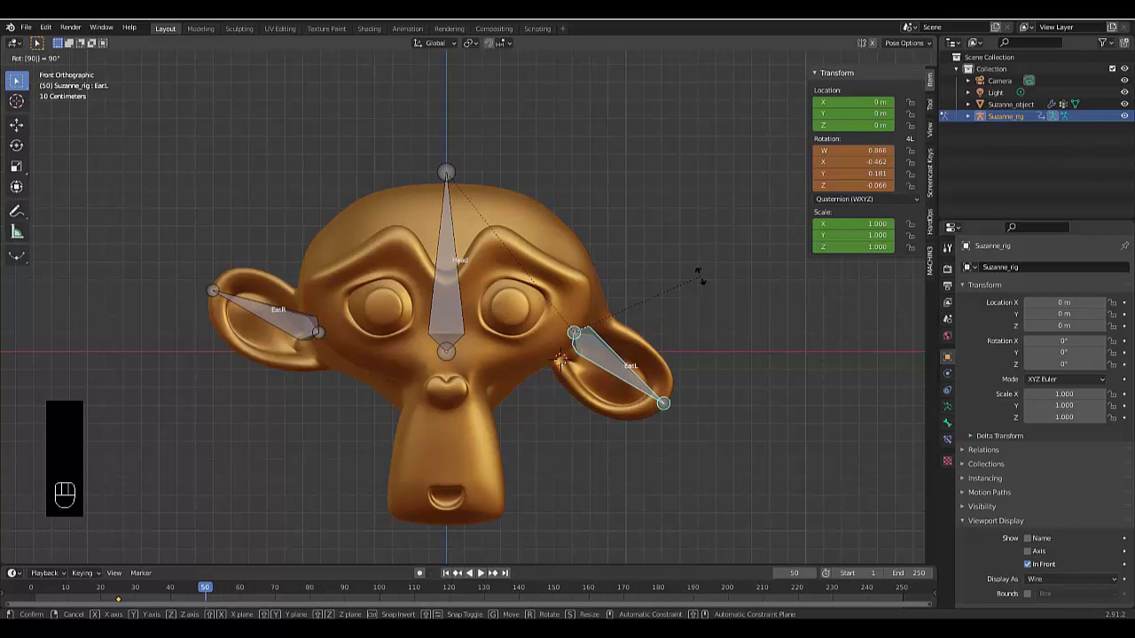
click(675, 323)
key(i)
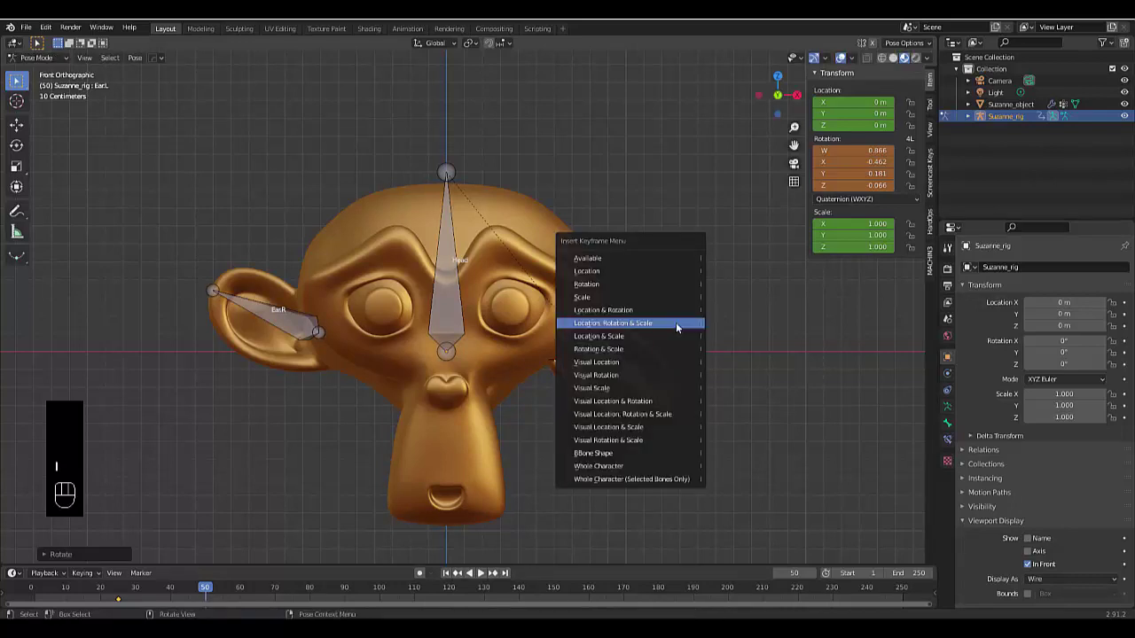
click(676, 324)
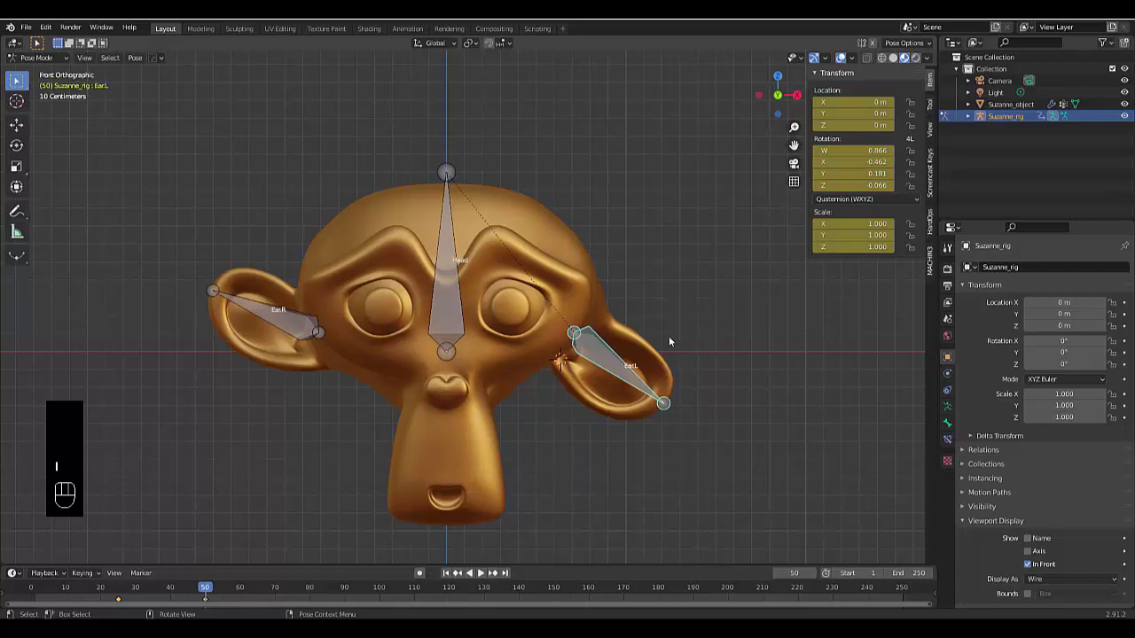
- Play the Ear.L animation from the first frame in the front view and stop playback
click(446, 573)
click(482, 573)
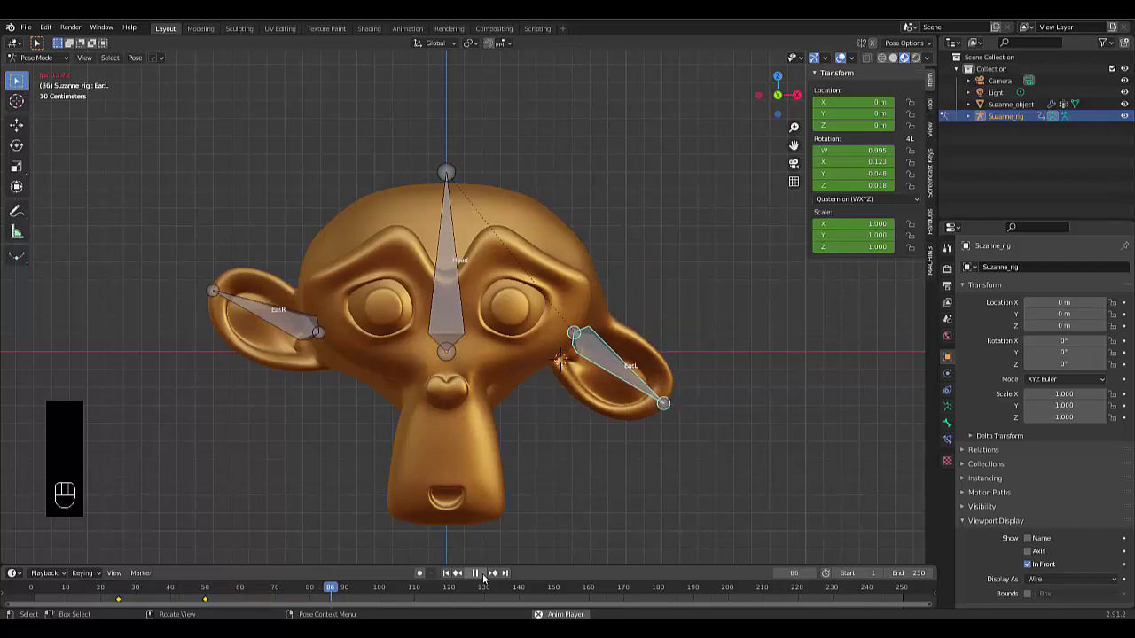
click(479, 574)
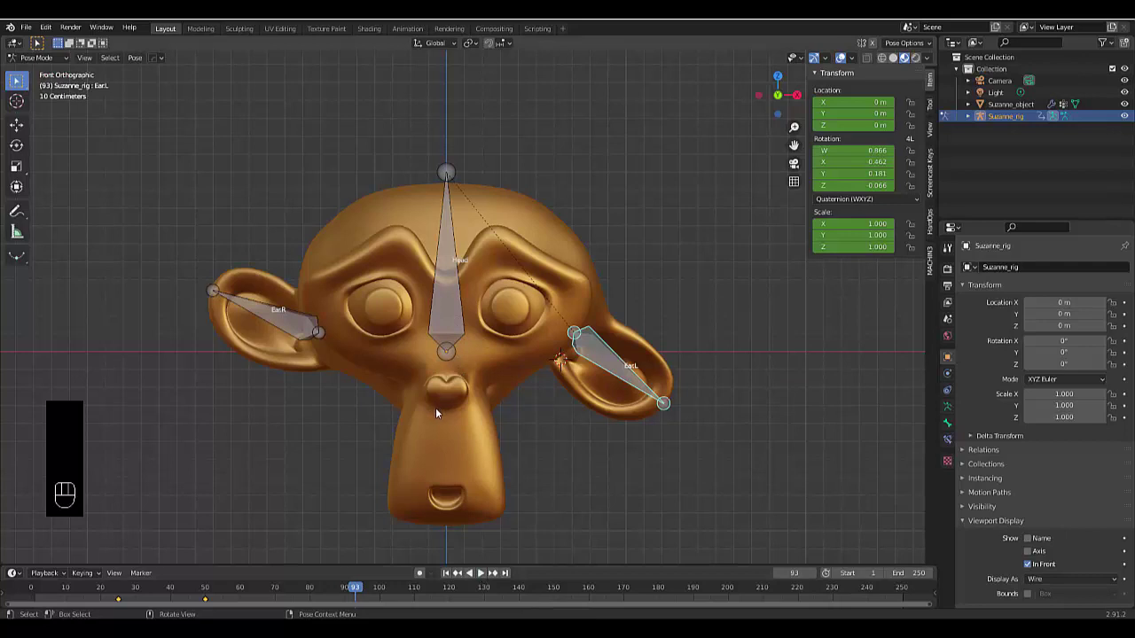
- Select the Ear.R bone and scale it up uniformly to about 1.13
scroll(435, 408, down, 4)
scroll(431, 343, up, 4)
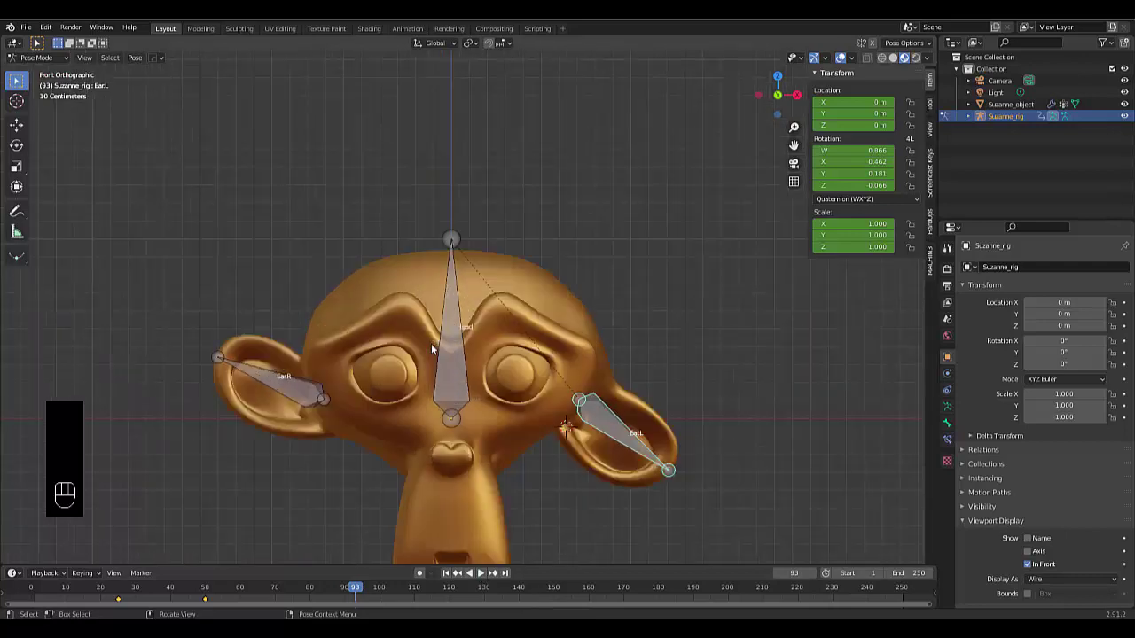
click(259, 379)
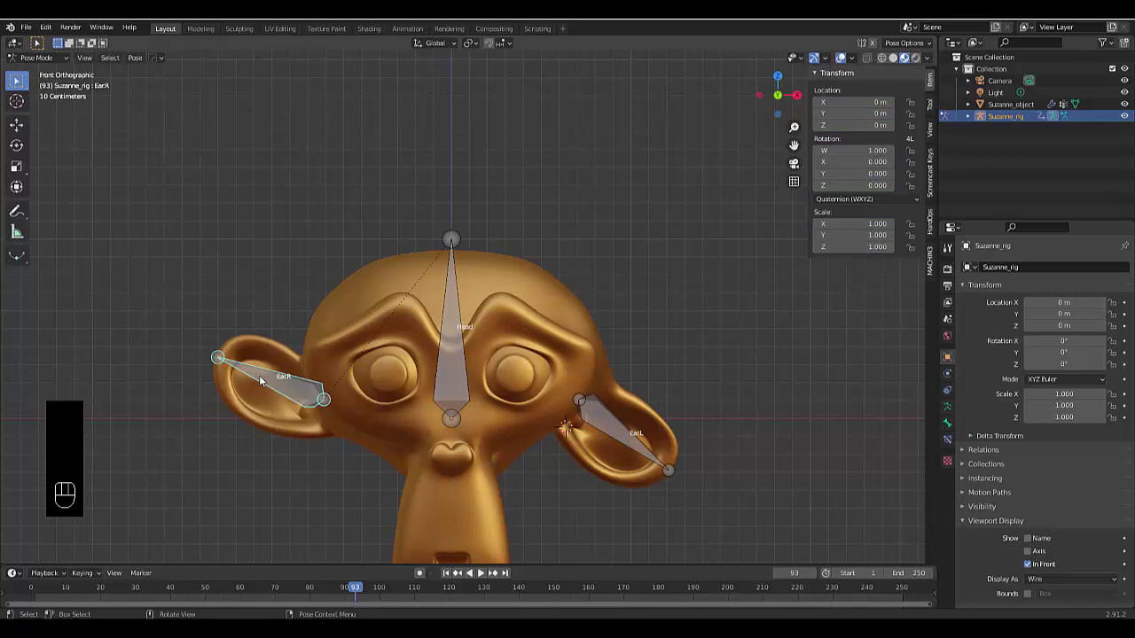
key(g)
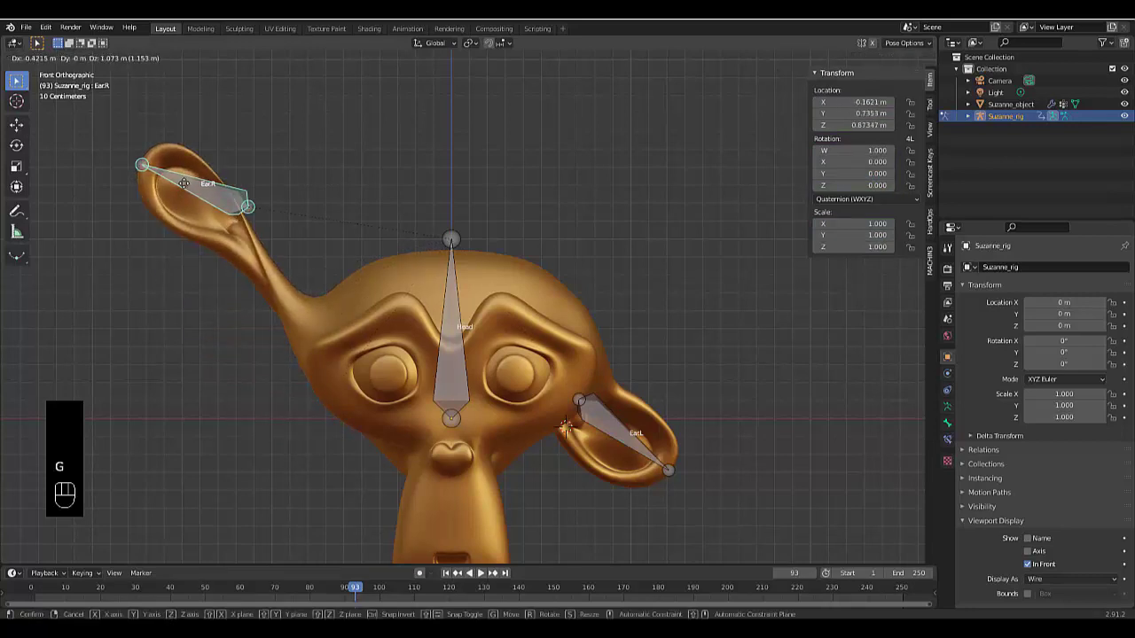
right_click(188, 200)
key(s)
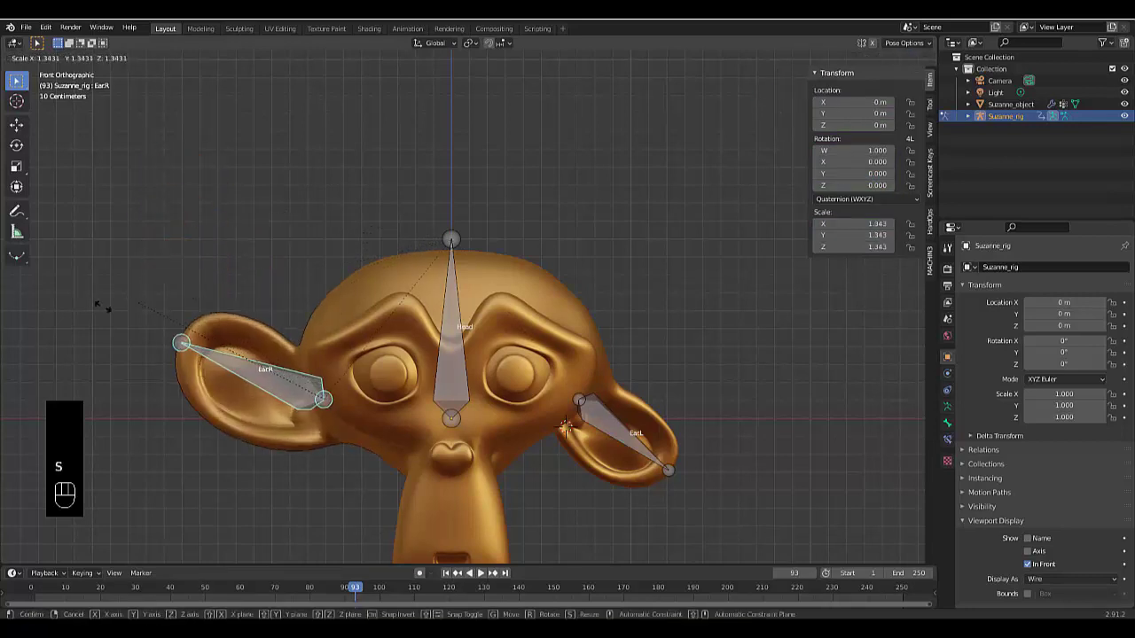
click(157, 342)
- Examine the posed head in perspective from several angles and replay the ear animation from frame 1
scroll(203, 387, down, 4)
middle_drag(185, 384, 251, 393)
scroll(264, 412, down, 4)
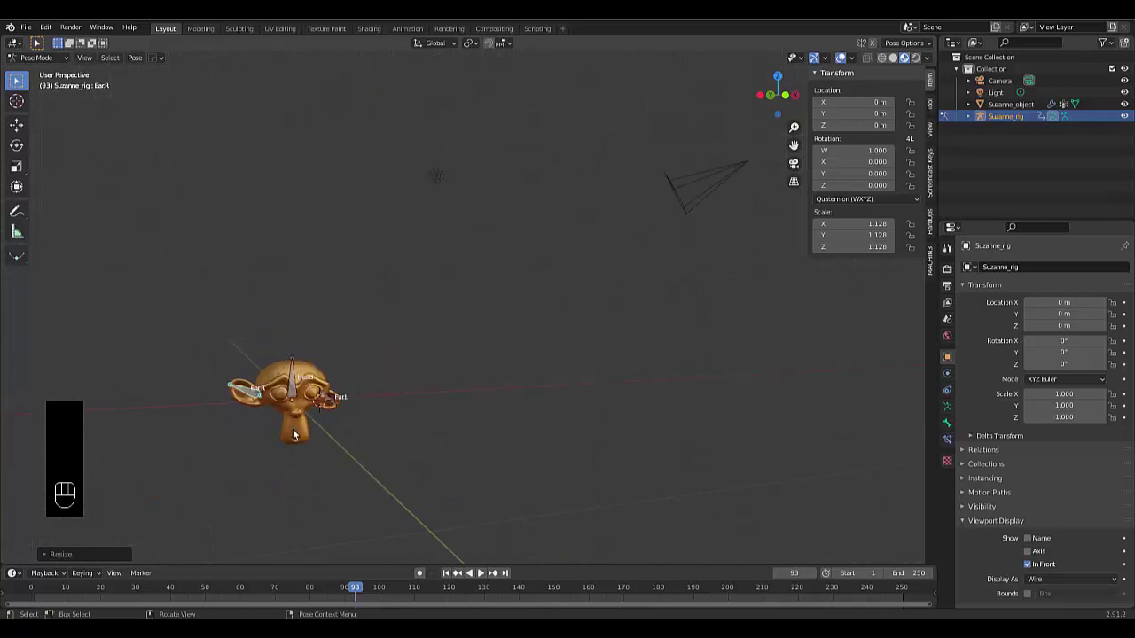
scroll(276, 417, up, 7)
middle_drag(276, 417, 211, 414)
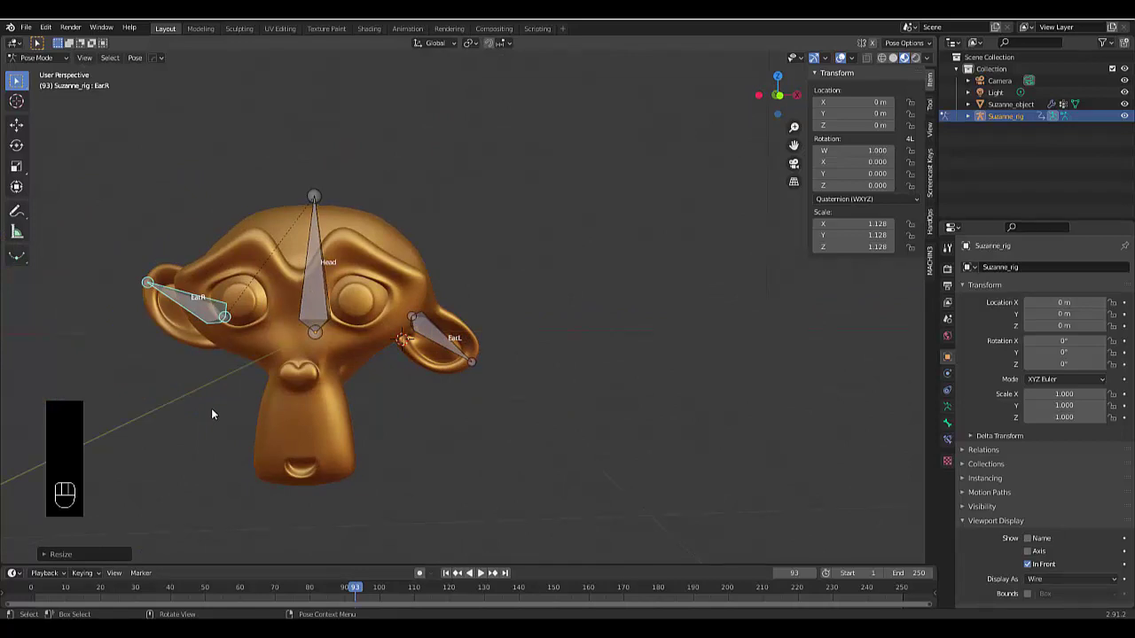
middle_drag(211, 414, 289, 449)
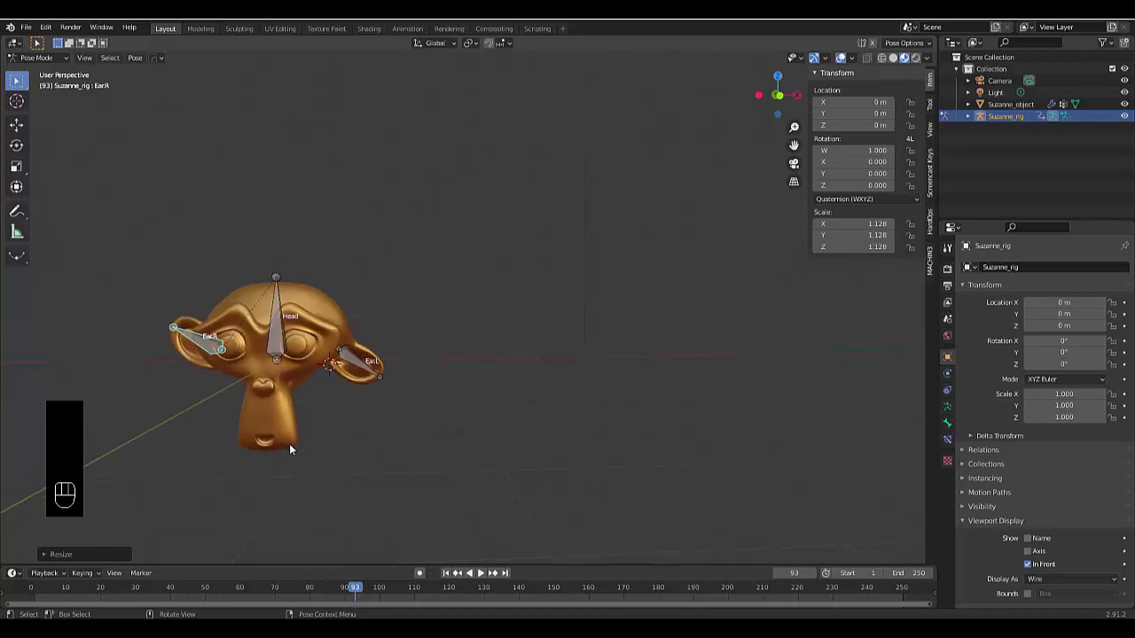
click(446, 573)
key(space)
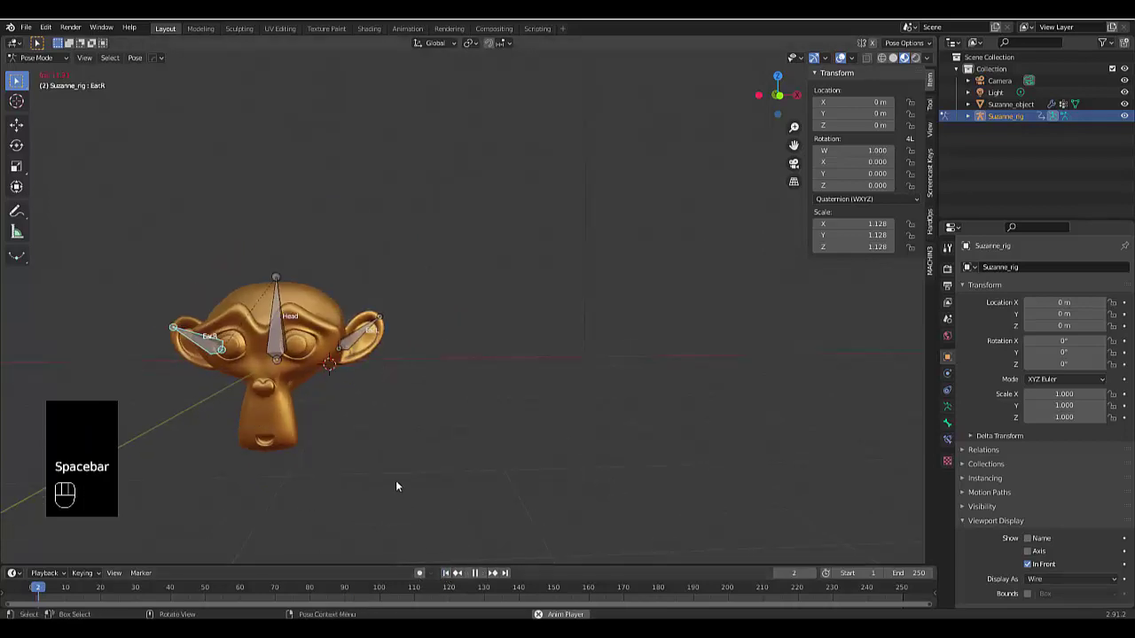